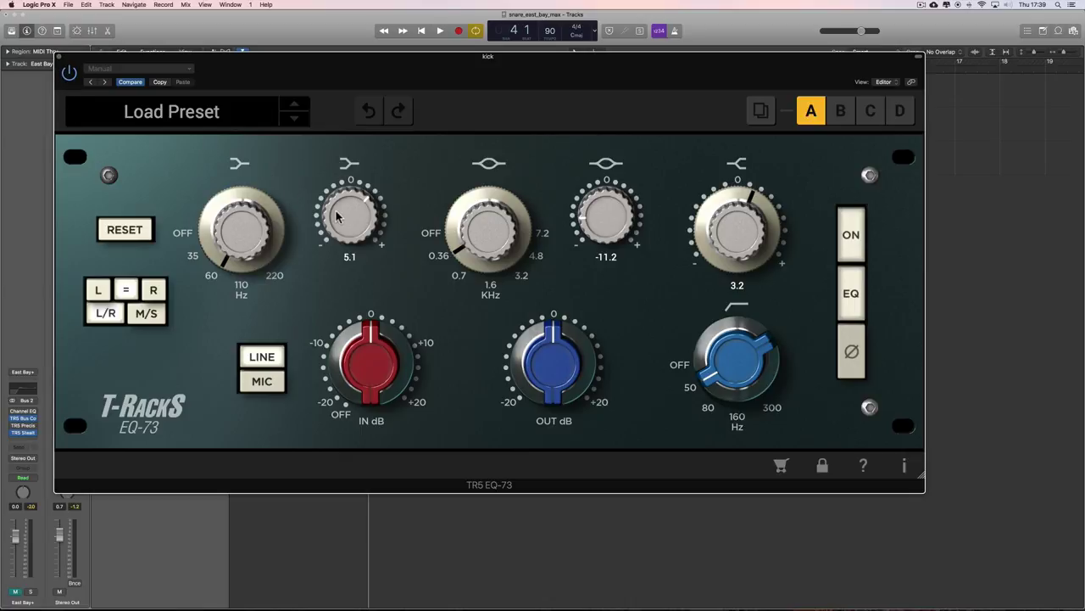
# - Set the low-shelf gain on the kick EQ-73 to 5.8 and close the plug-in window
pyautogui.scroll(7, 335, 210)
pyautogui.click(60, 57)
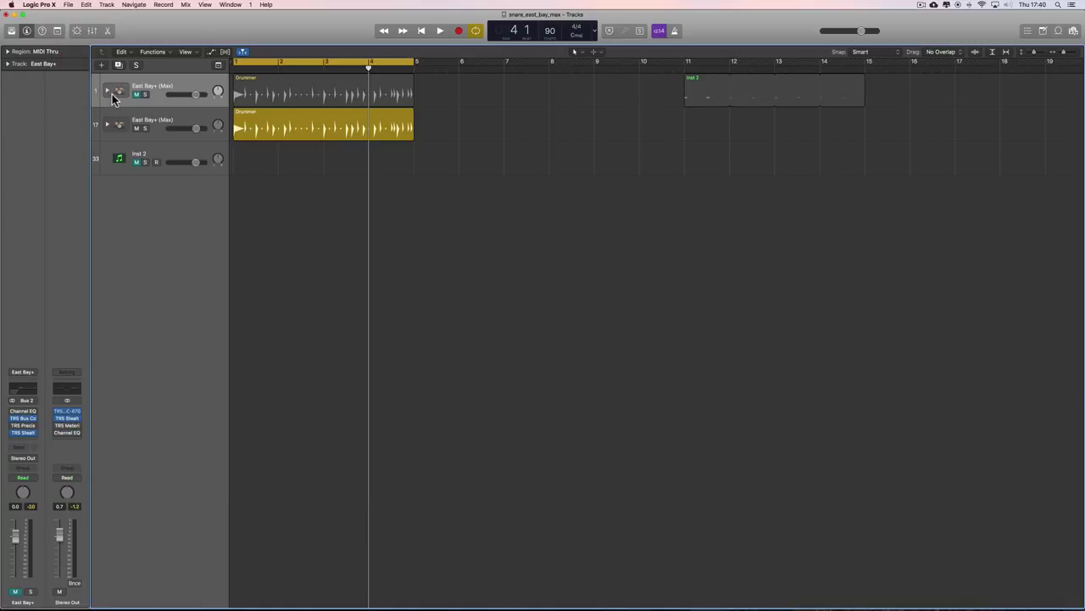
# - Toggle the mutes so only the second East Bay+ (Max) drum track is active, and play its loop
pyautogui.click(135, 106)
pyautogui.click(135, 111)
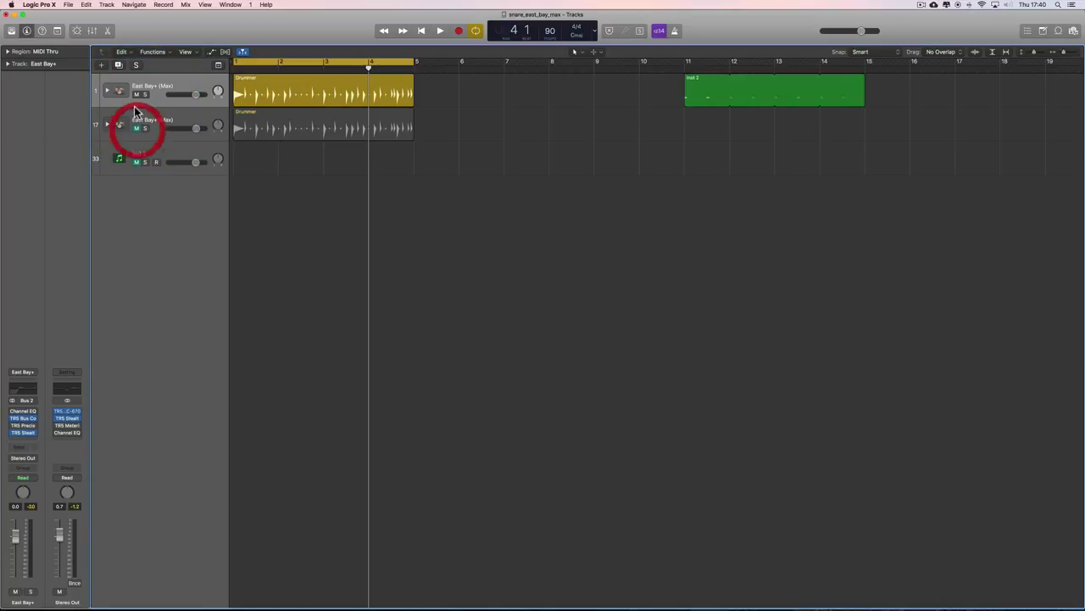
pyautogui.click(146, 123)
pyautogui.click(150, 121)
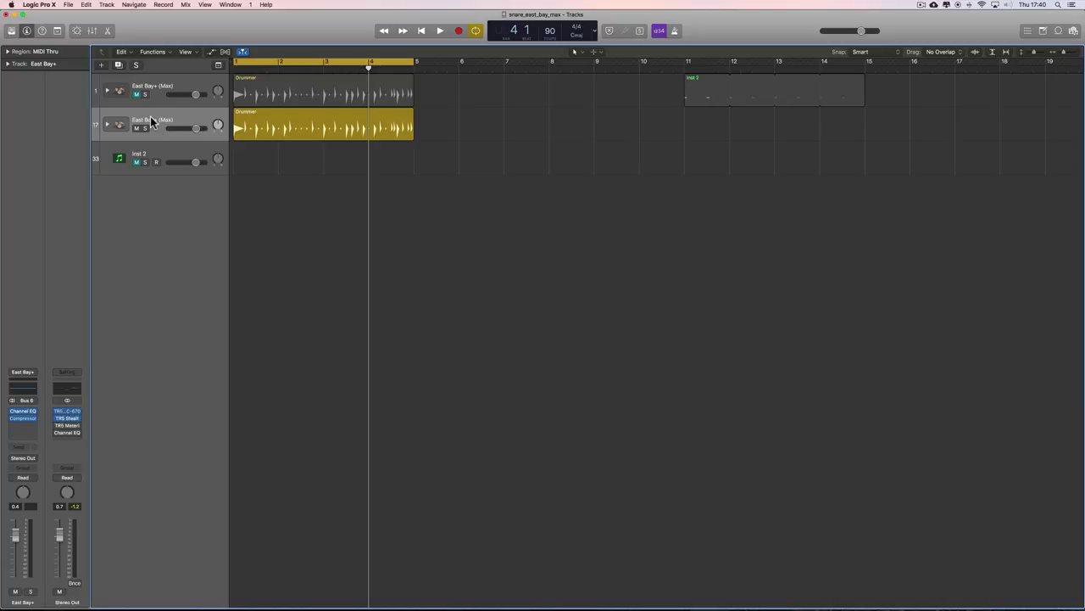
pyautogui.press('space')
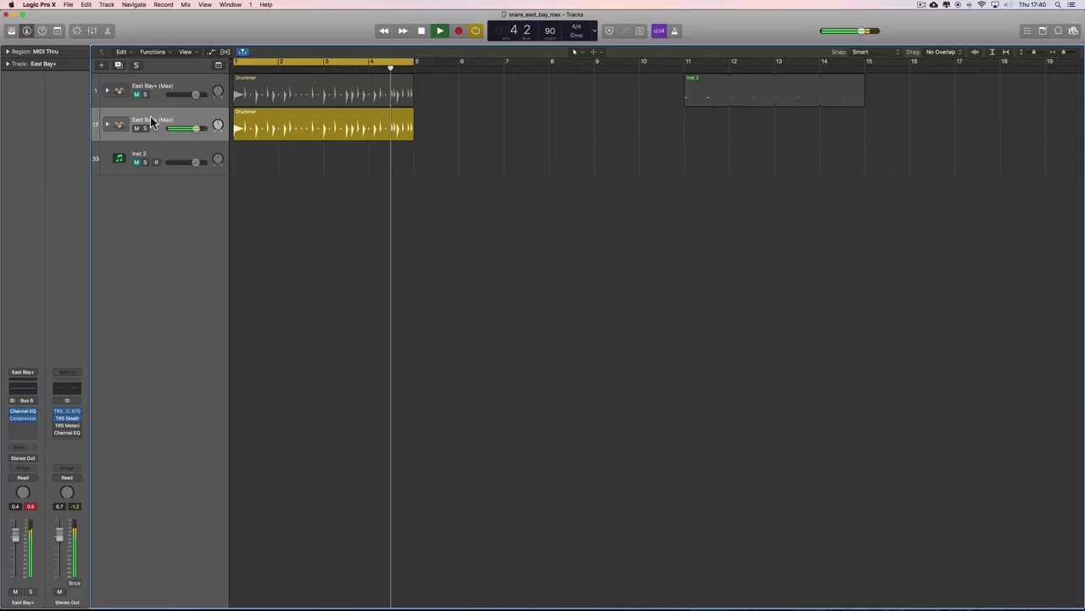
pyautogui.press('space')
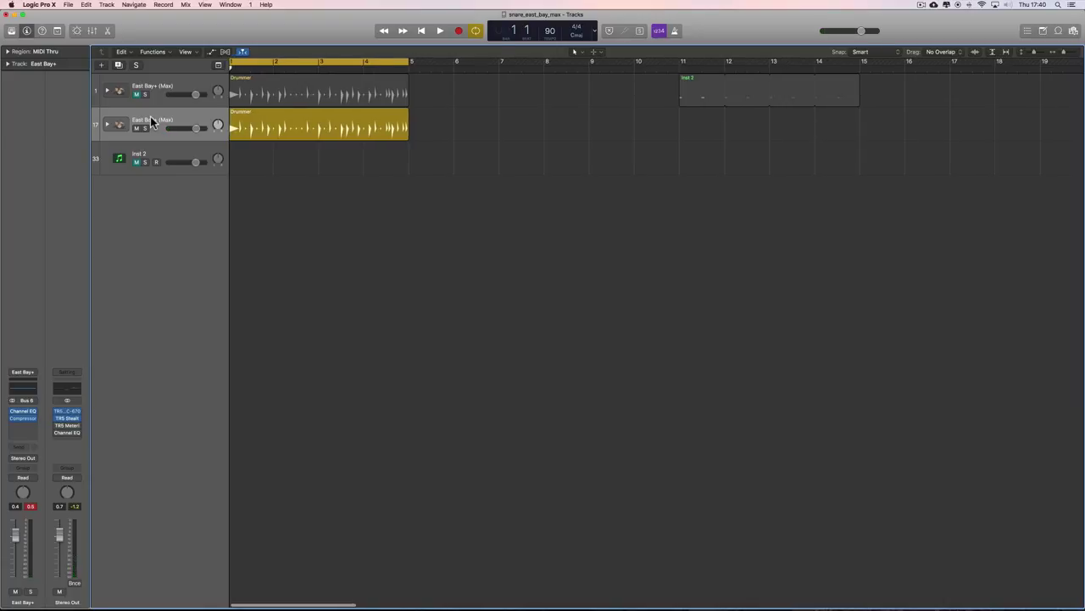
pyautogui.press('space')
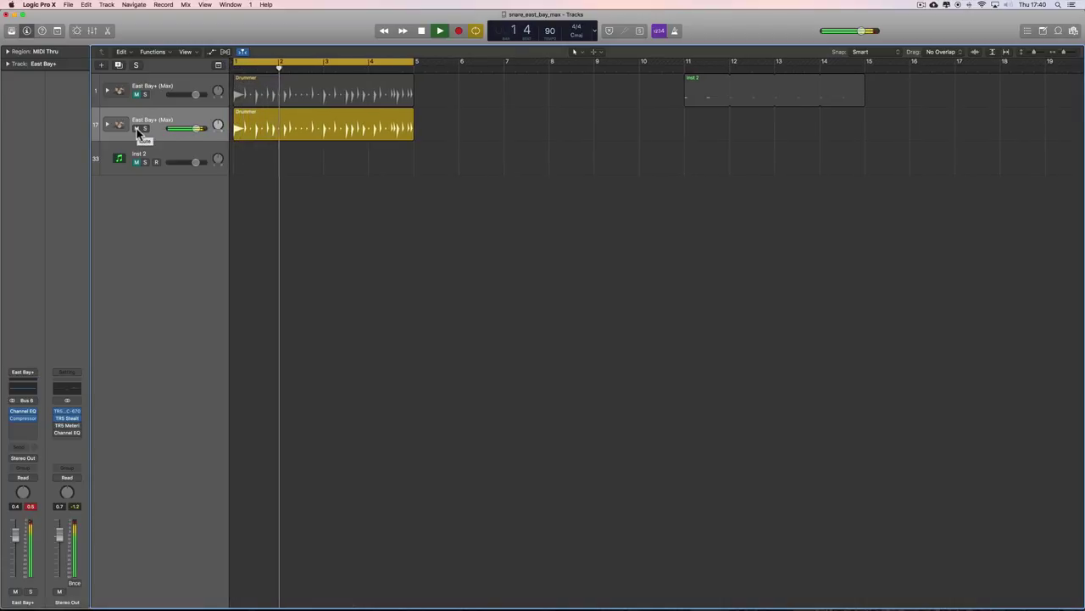
pyautogui.press('space')
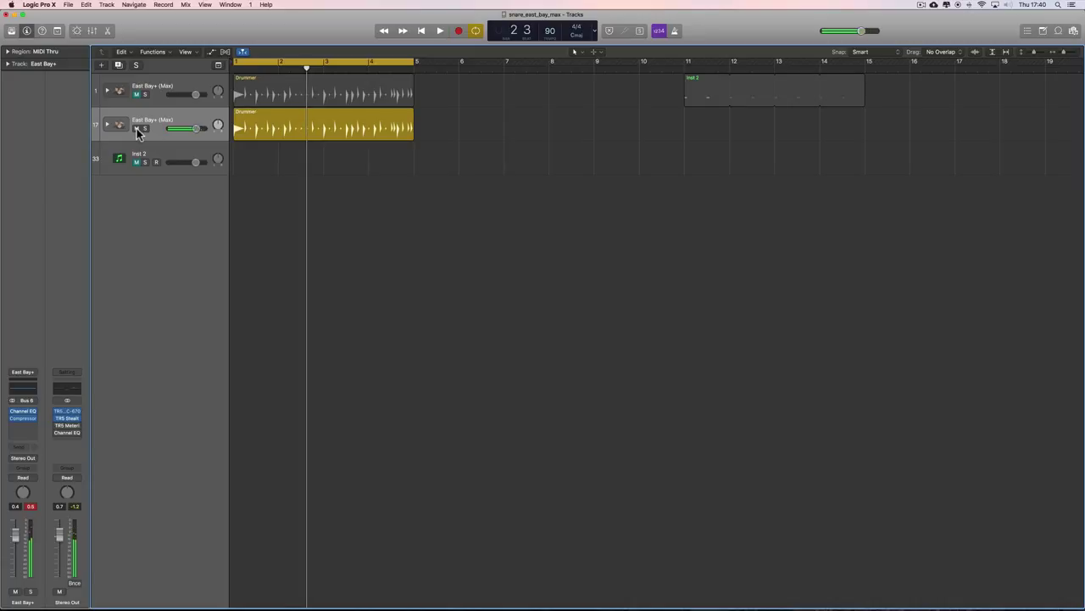
# - Mute the second East Bay+ (Max) track, unmute and select the first, and play its loop for comparison
pyautogui.click(137, 128)
pyautogui.click(137, 94)
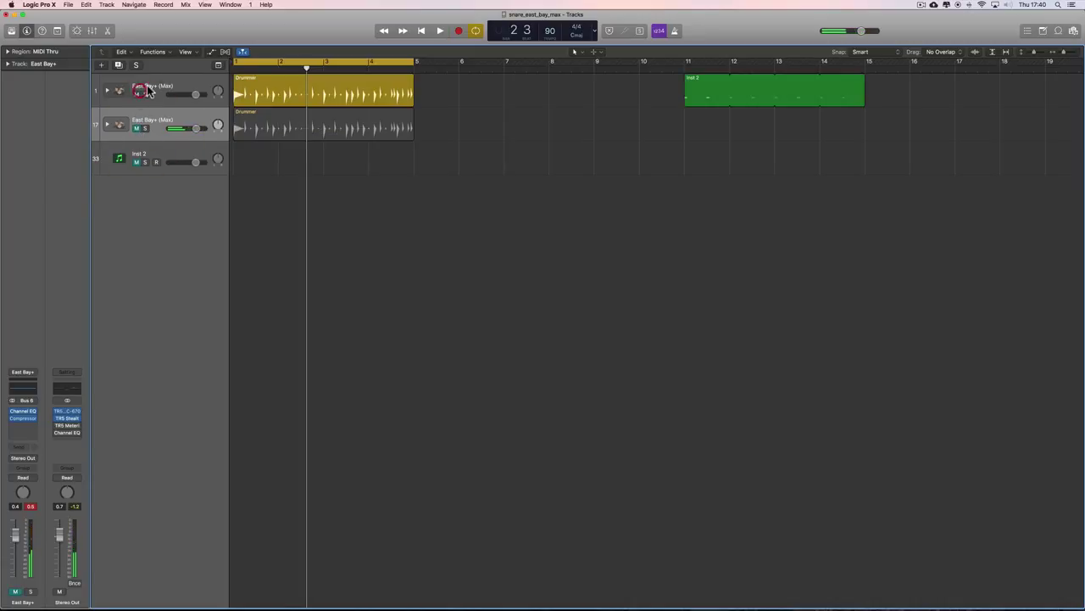
pyautogui.click(154, 82)
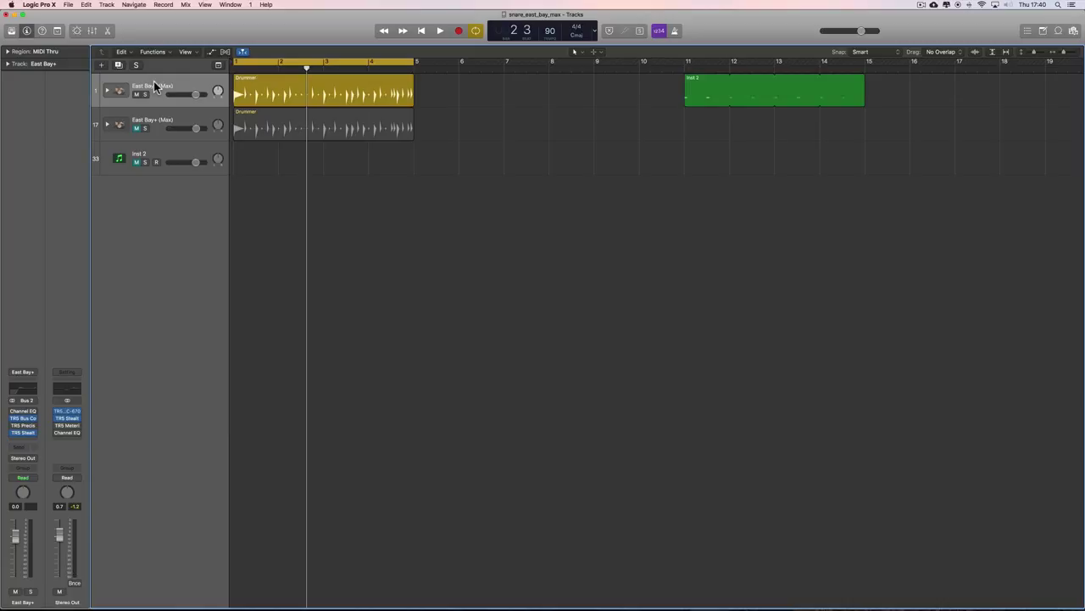
pyautogui.press('space')
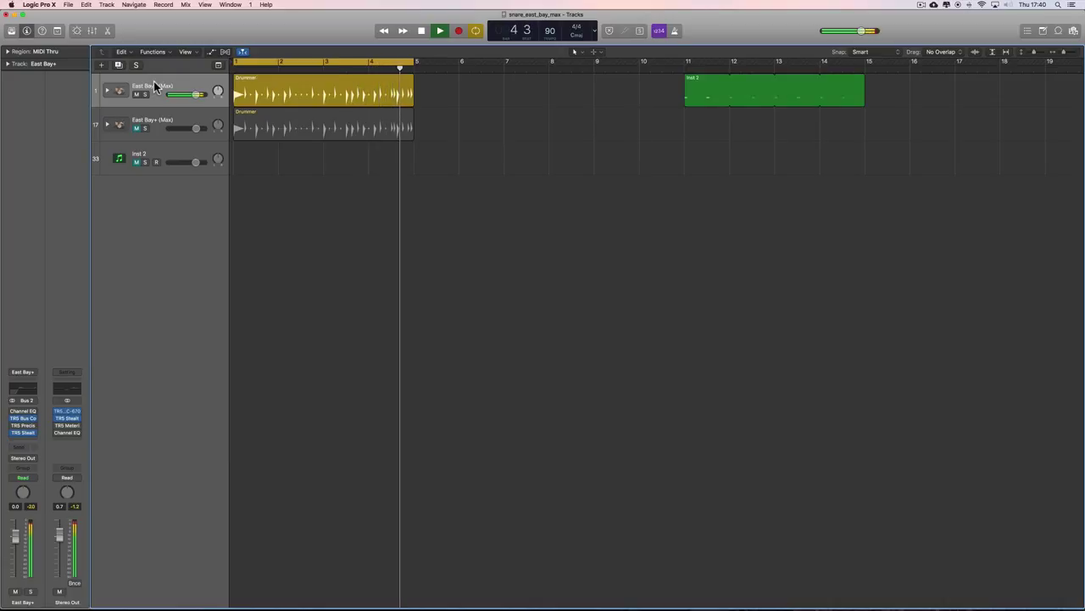
pyautogui.press('space')
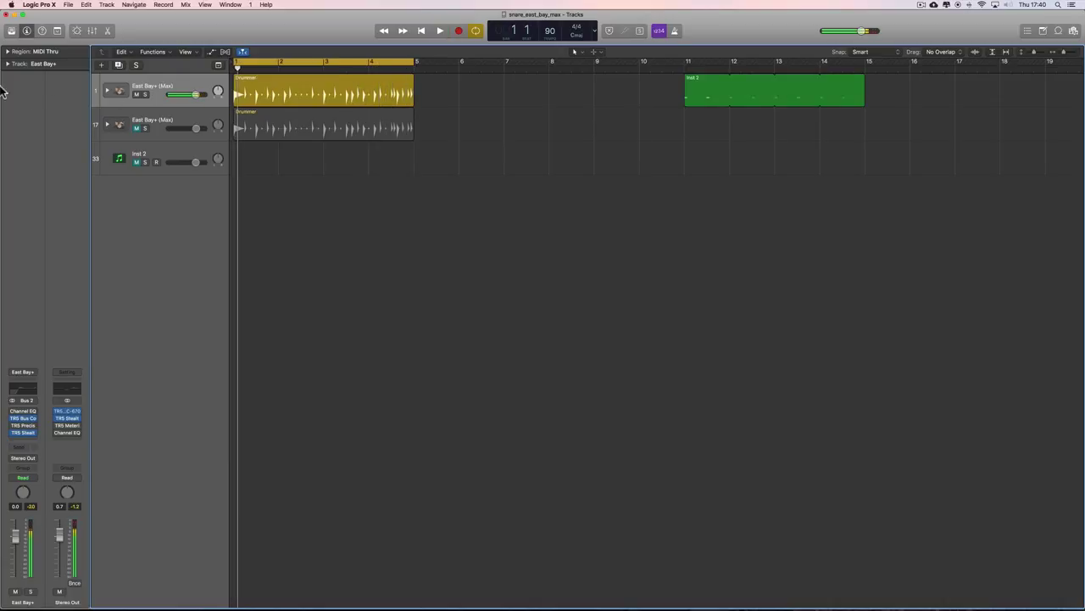
# - Switch back to the second East Bay+ (Max) track, play it briefly, and mute it again
pyautogui.click(144, 118)
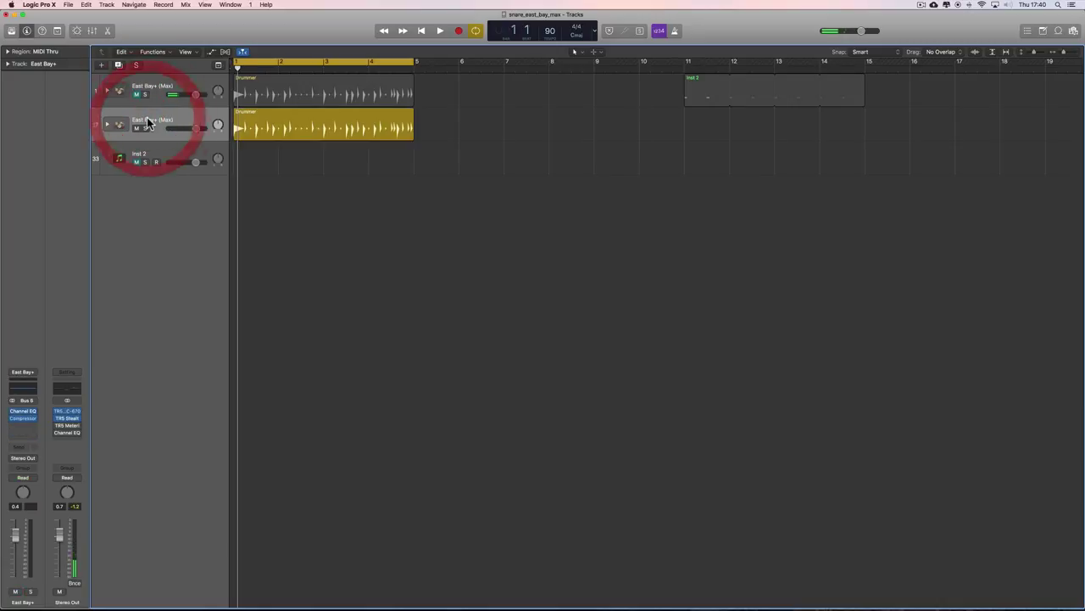
pyautogui.press('space')
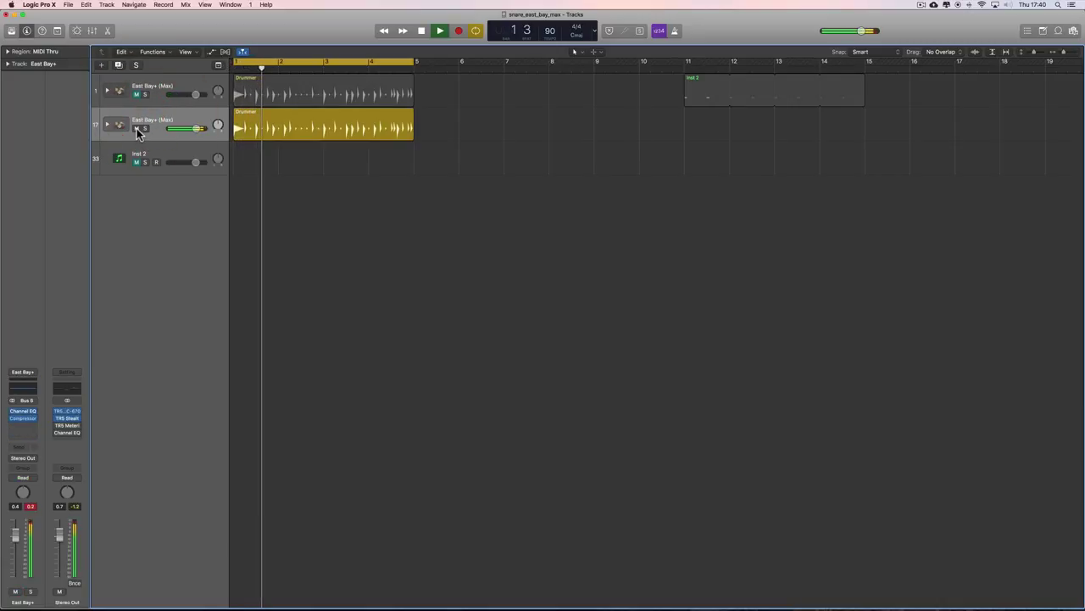
pyautogui.click(137, 128)
pyautogui.press('space')
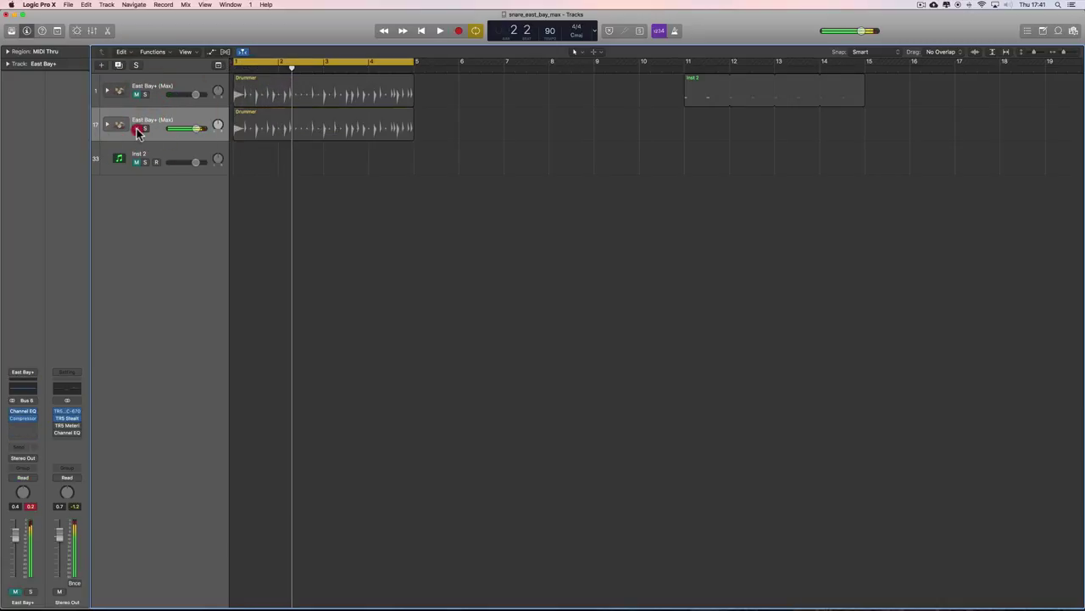
# - Unmute and select the first East Bay+ (Max) track and play its loop from the start
pyautogui.click(144, 94)
pyautogui.click(157, 87)
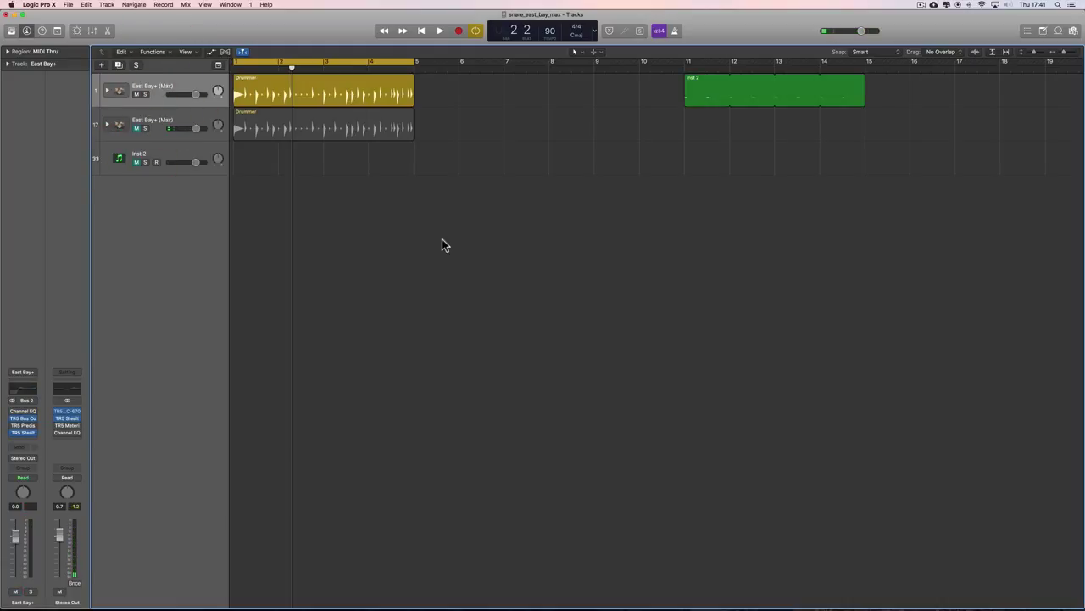
pyautogui.press('Return')
pyautogui.press('space')
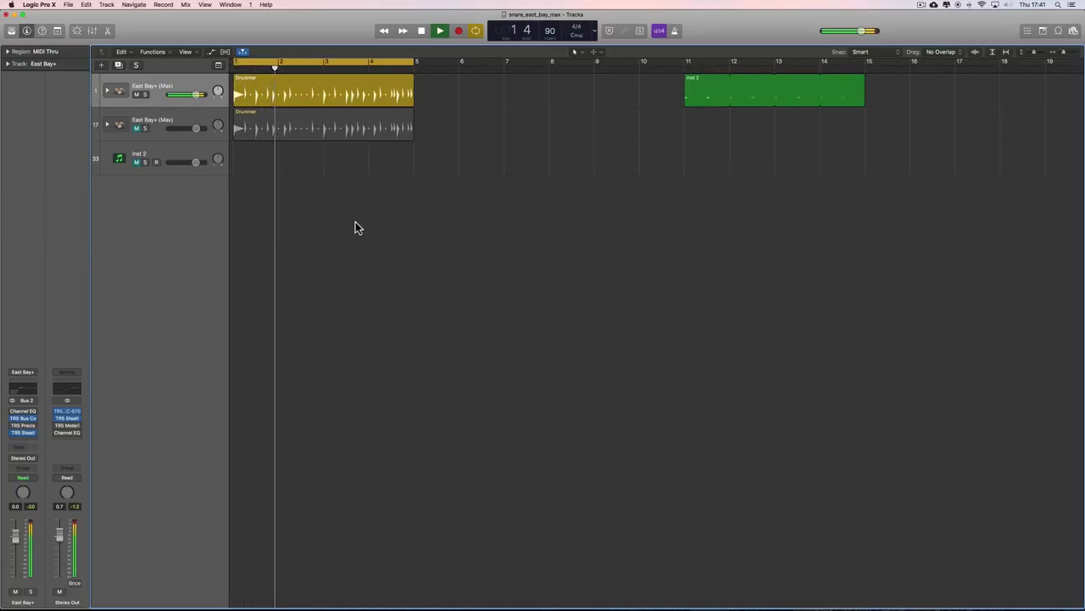
pyautogui.press('space')
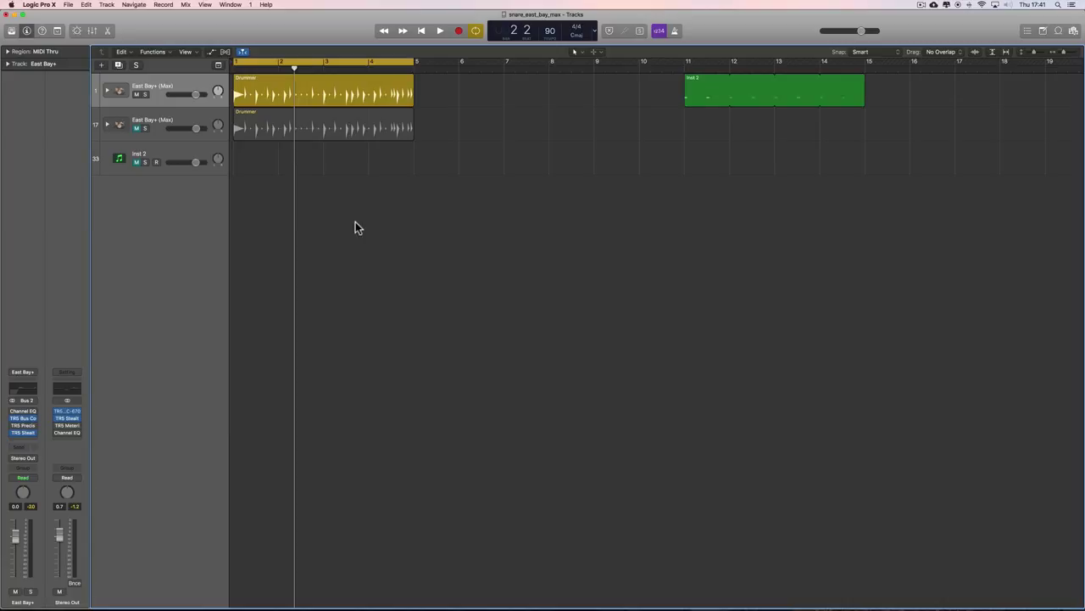
pyautogui.press('space')
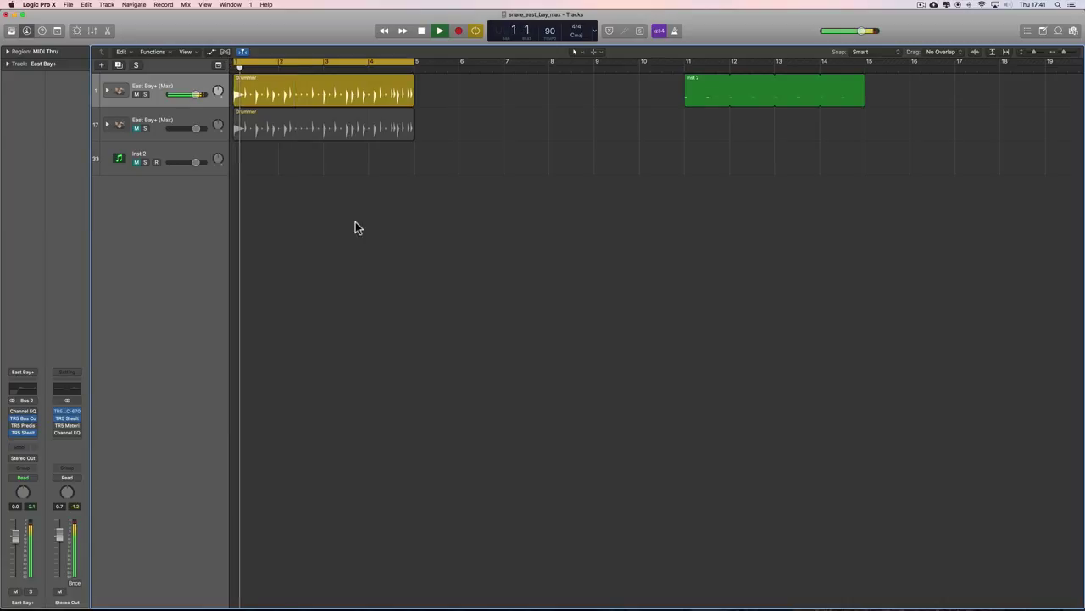
pyautogui.press('space')
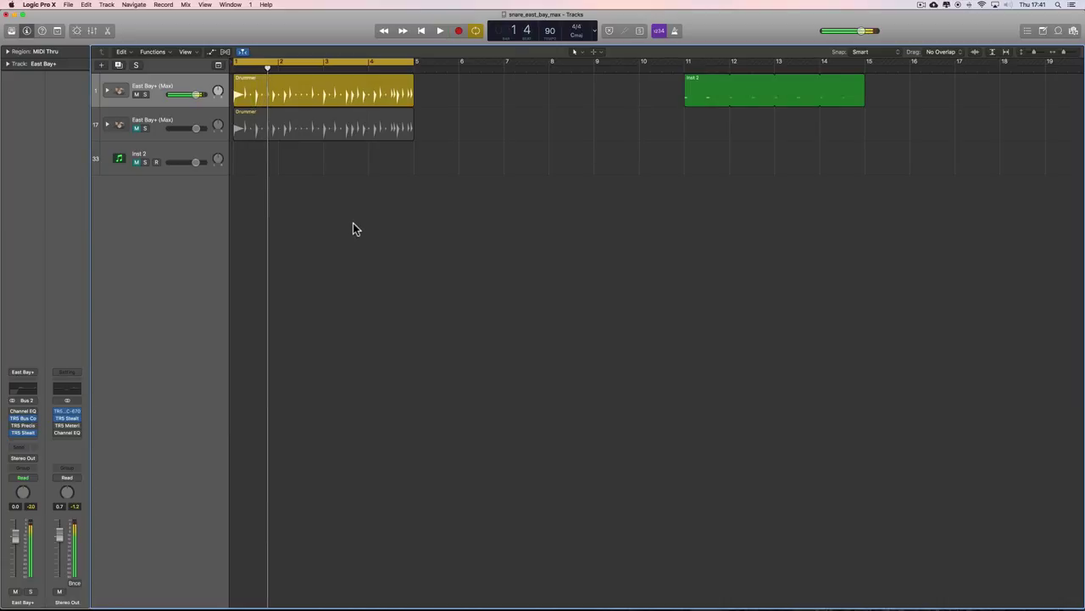
# - Expand the first East Bay+ (Max) track stack and select its Kick In and Kick Out channels in the mixer
pyautogui.click(108, 92)
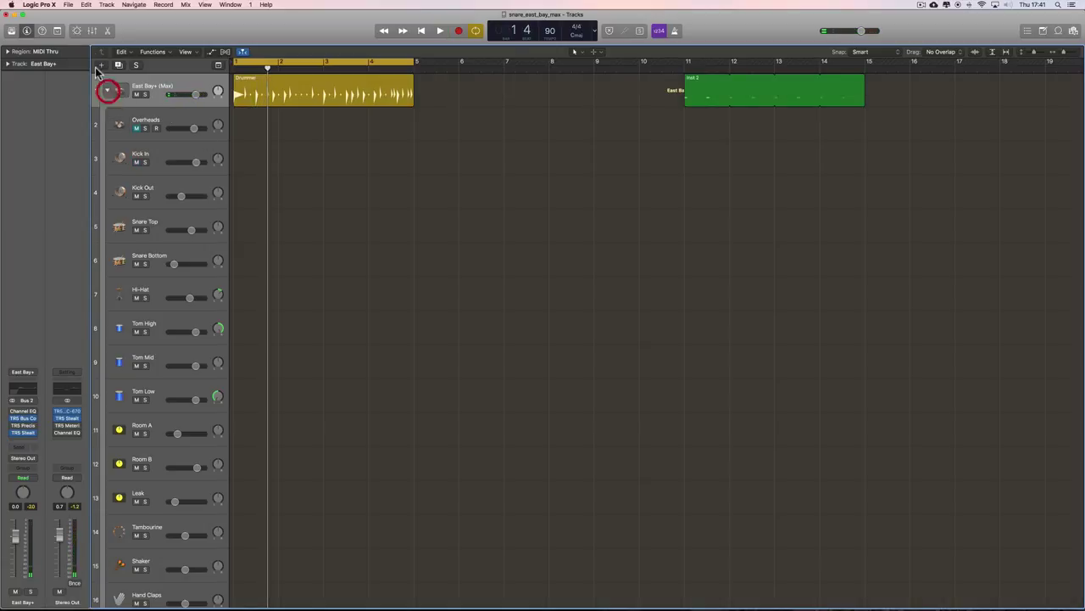
pyautogui.click(91, 31)
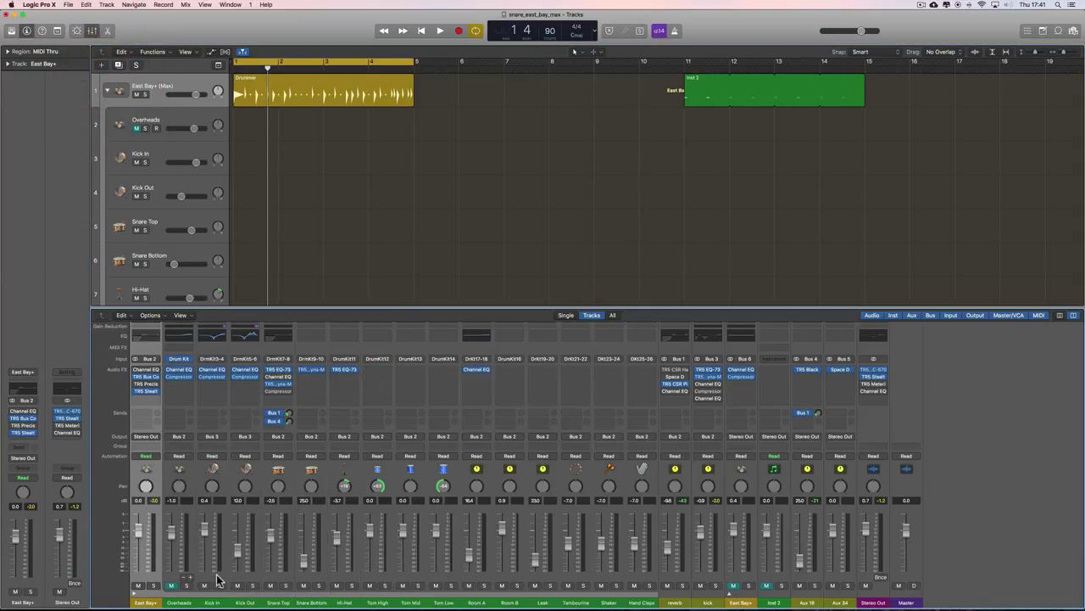
pyautogui.click(208, 568)
pyautogui.keyDown('shift'); pyautogui.click(241, 561); pyautogui.keyUp('shift')
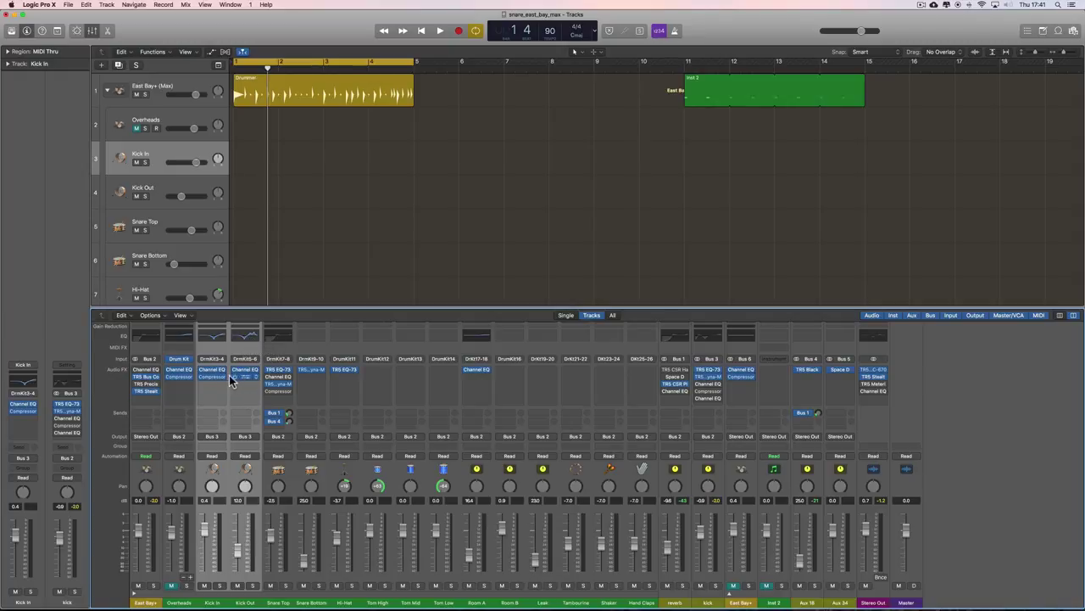
pyautogui.click(246, 523)
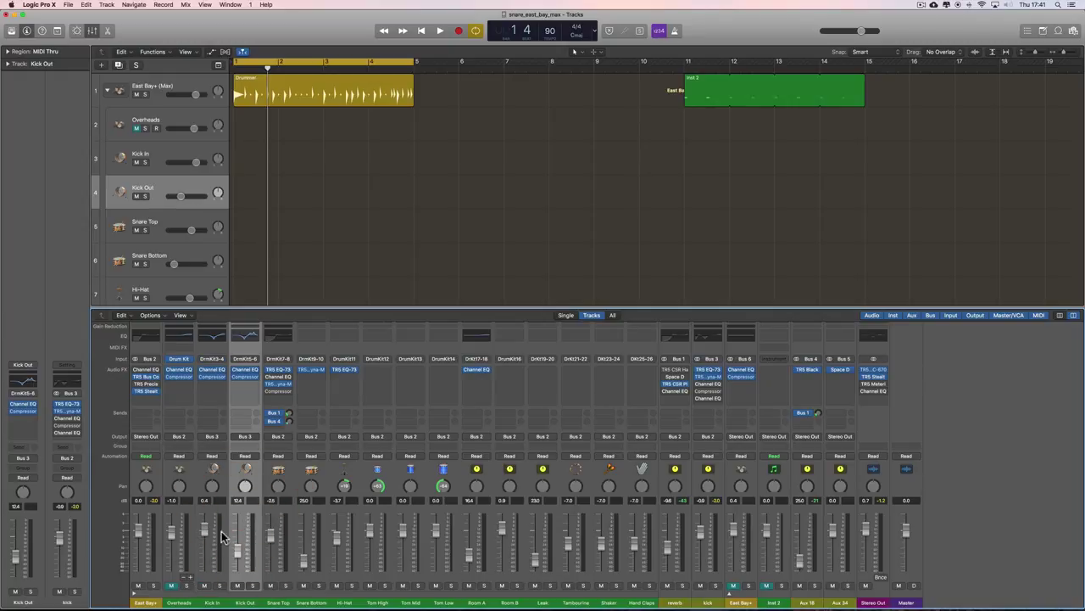
pyautogui.keyDown('shift'); pyautogui.click(221, 530); pyautogui.keyUp('shift')
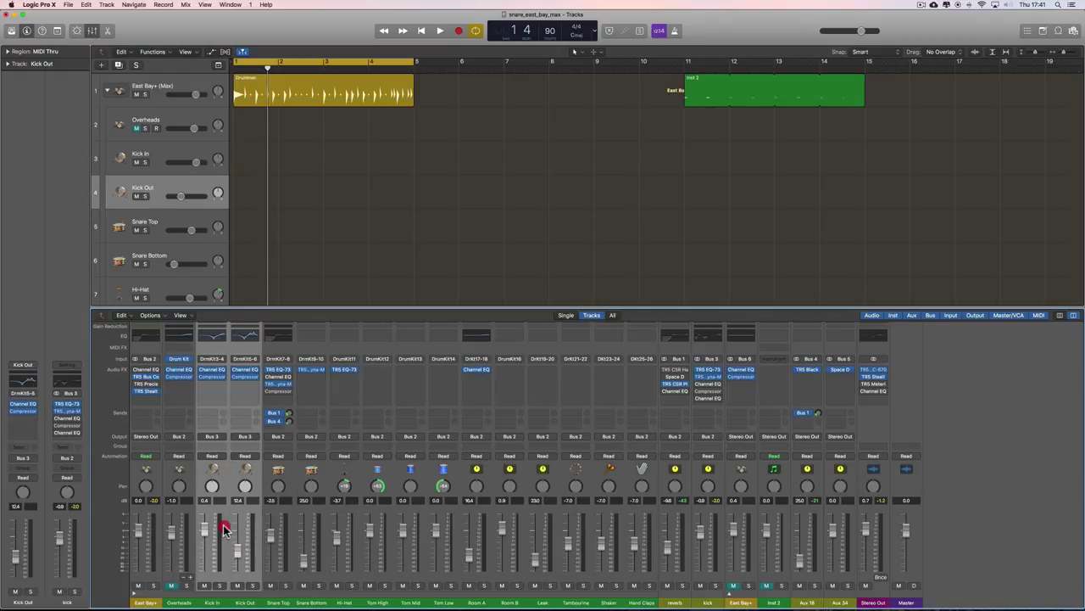
# - Open the EQ-73 on the kick bus channel and solo that bus during playback
pyautogui.click(709, 602)
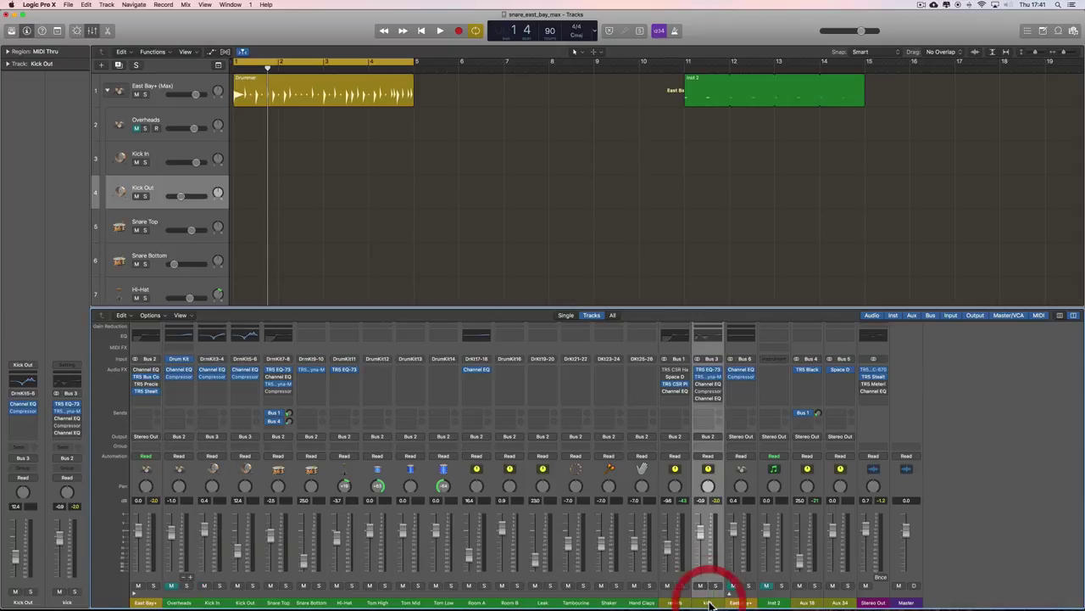
pyautogui.click(709, 371)
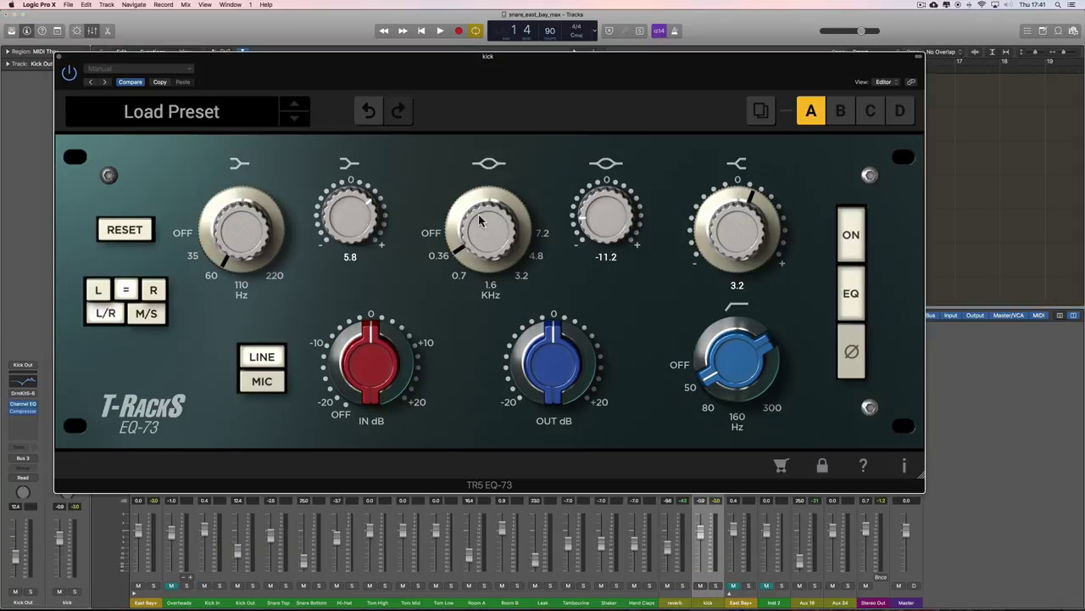
pyautogui.moveTo(416, 71); pyautogui.dragTo(413, 66)
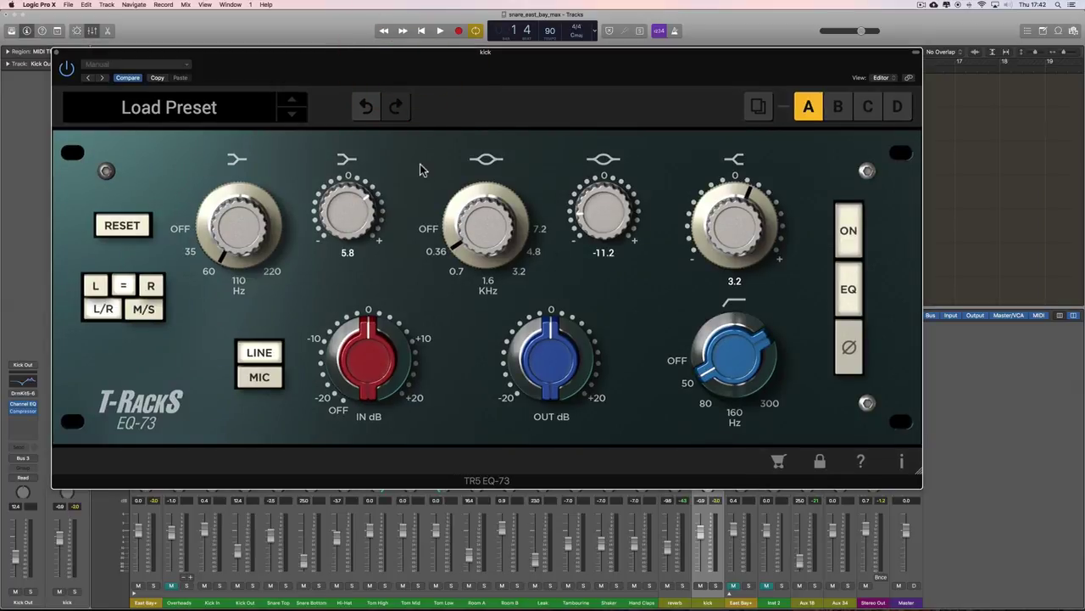
pyautogui.press('space')
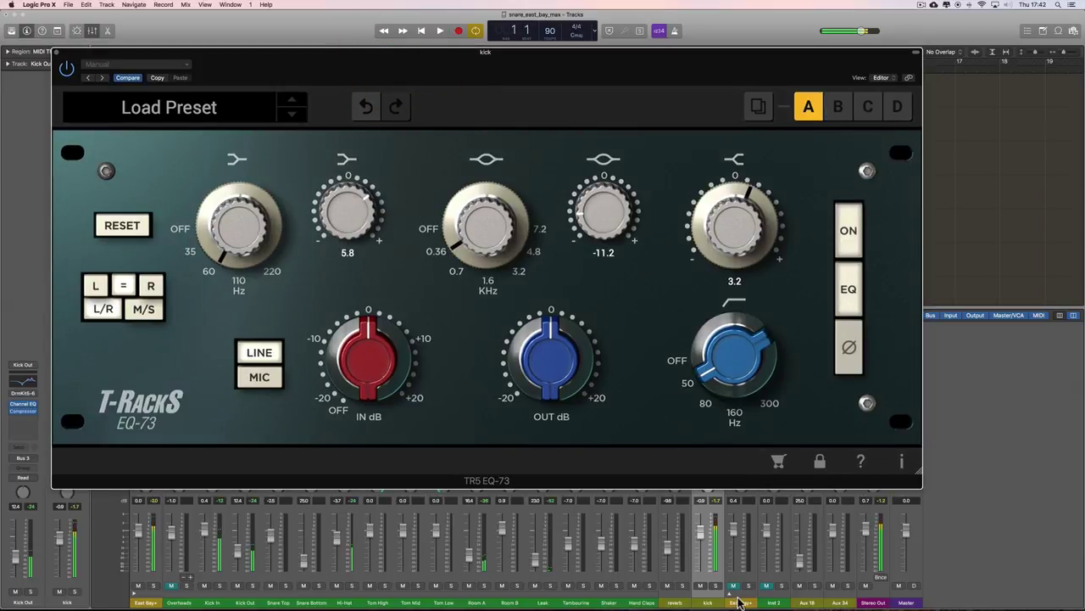
pyautogui.click(716, 585)
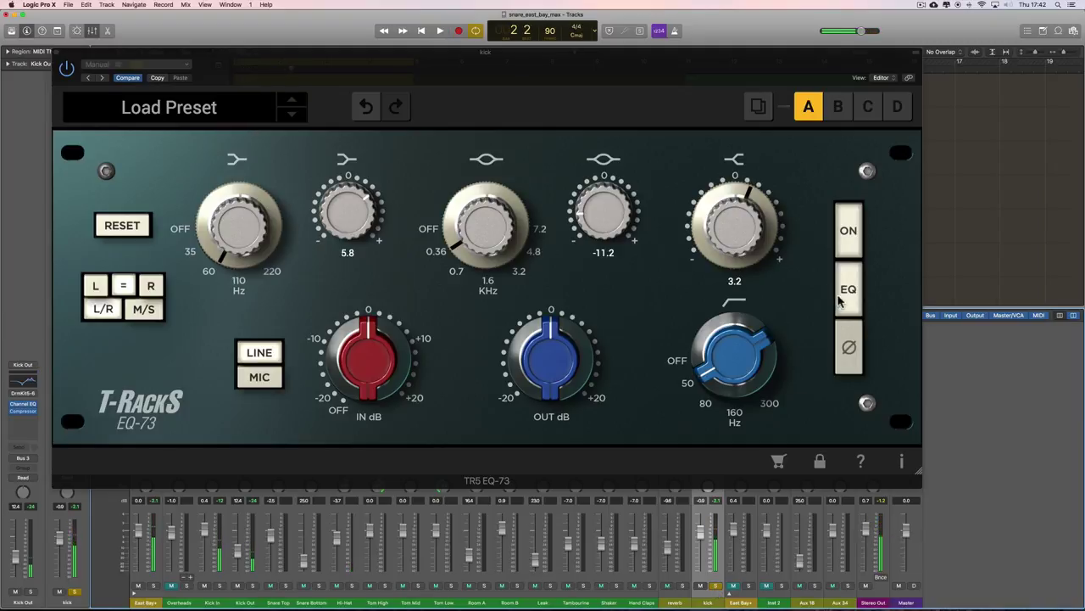
# - Compare the soloed kick bus during playback with the EQ-73's EQ section bypassed and enabled
pyautogui.click(845, 296)
pyautogui.press('space')
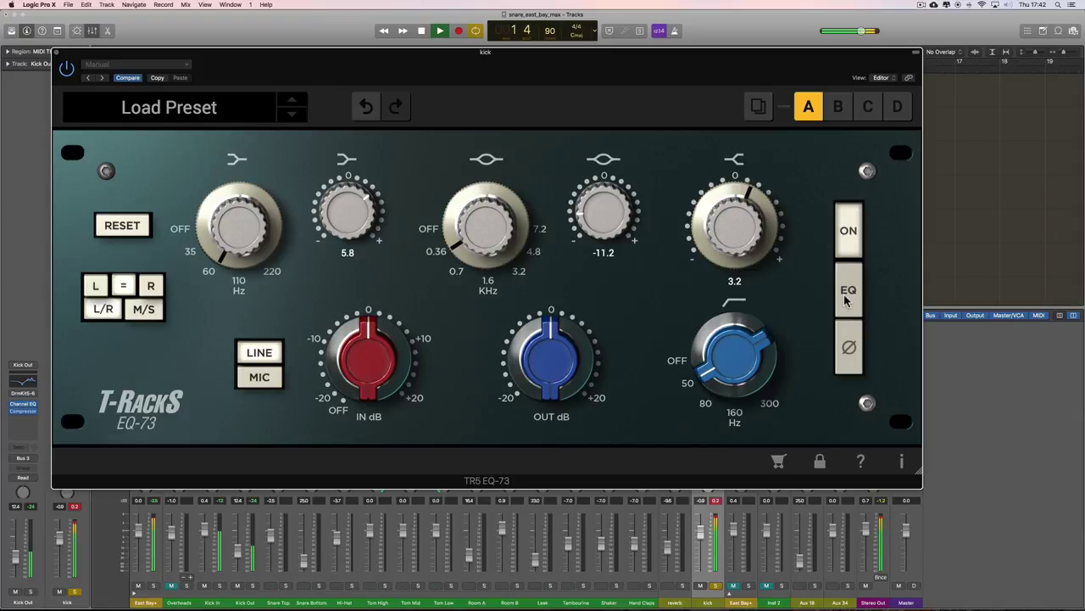
pyautogui.click(846, 297)
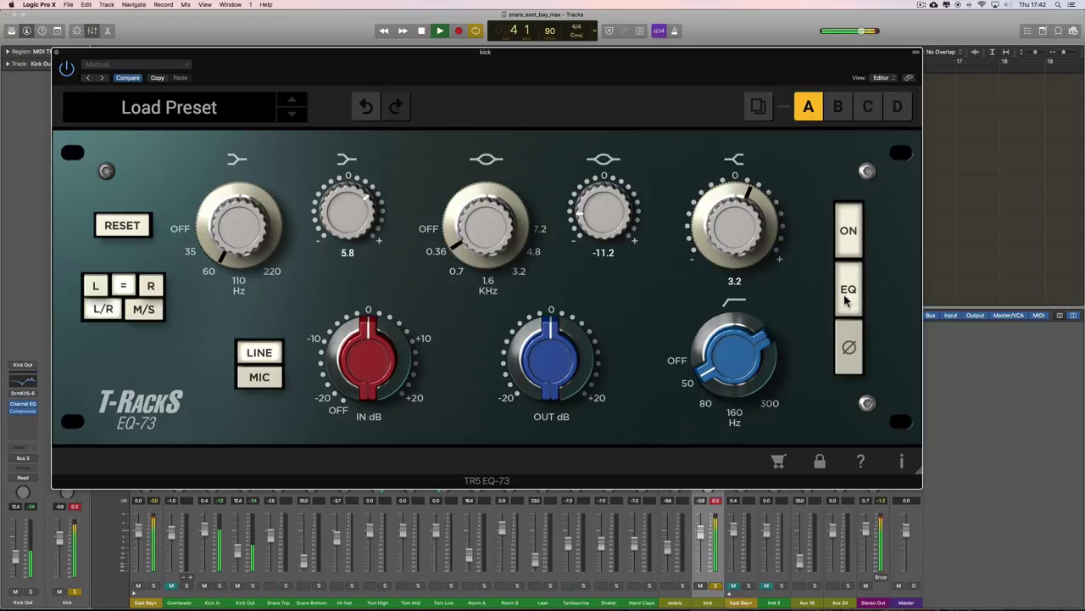
pyautogui.press('space')
pyautogui.click(846, 296)
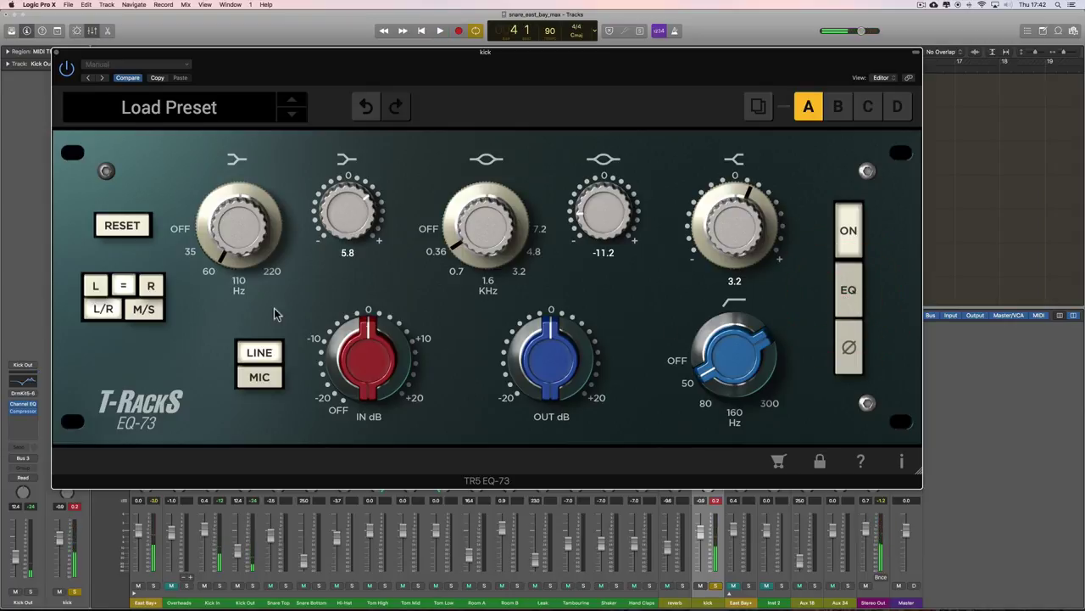
# - Reset the kick bus EQ-73 and try low-shelf frequencies of 60 Hz and 220 Hz
pyautogui.click(122, 225)
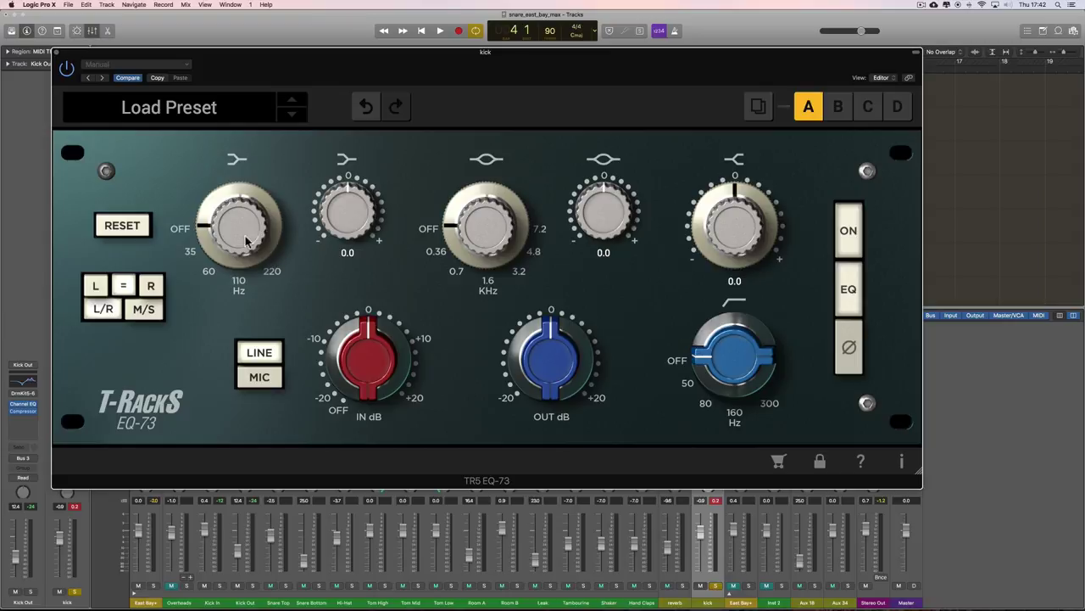
pyautogui.moveTo(239, 231); pyautogui.dragTo(242, 291)
pyautogui.moveTo(261, 329); pyautogui.dragTo(266, 337)
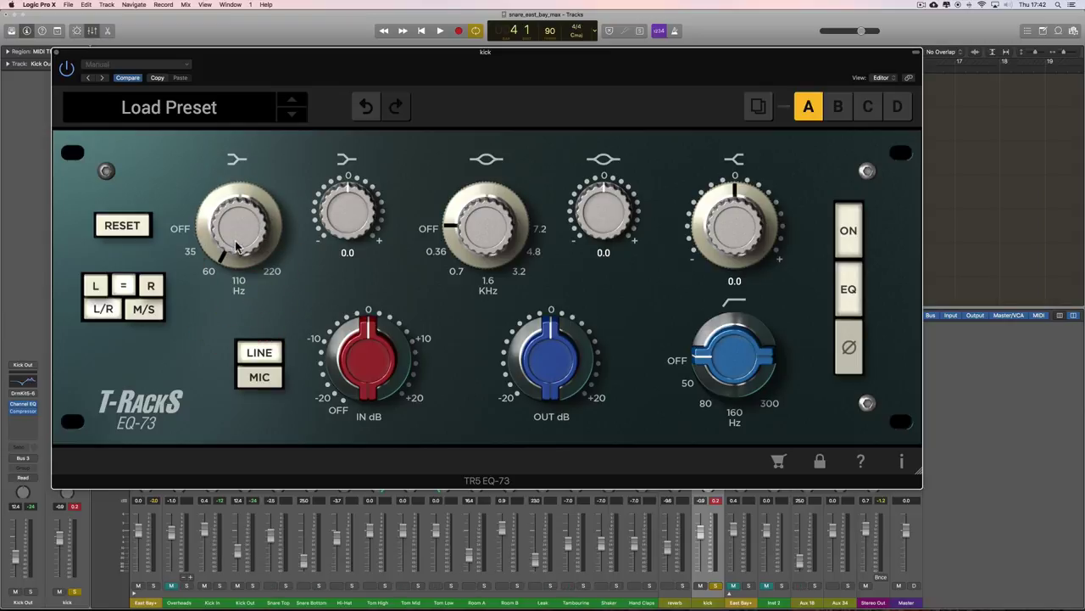
pyautogui.click(254, 284)
pyautogui.moveTo(242, 243); pyautogui.dragTo(285, 305)
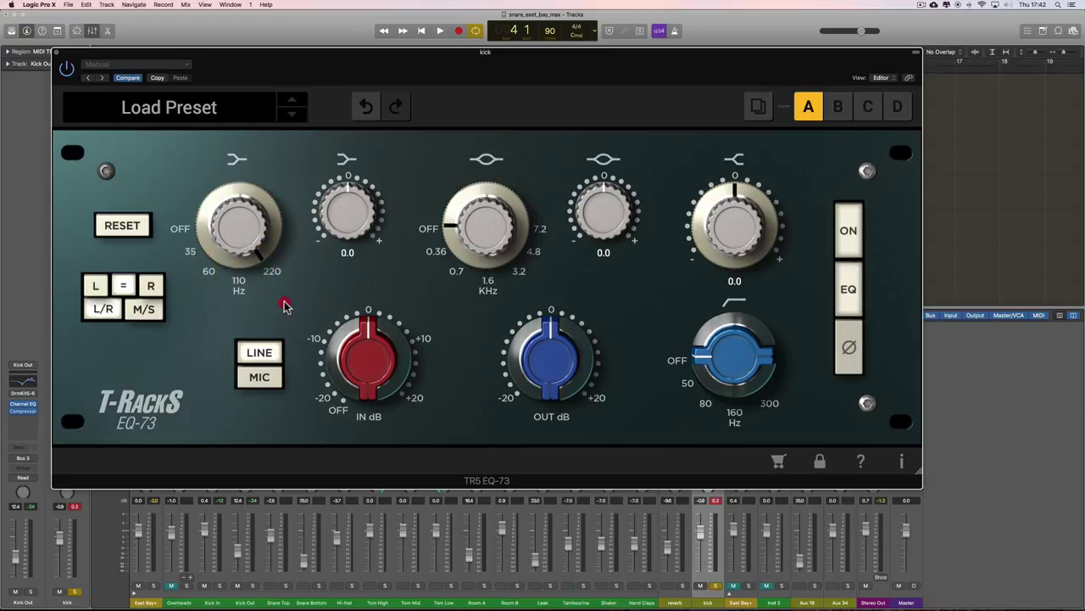
# - Set the EQ-73's low shelf to 60 Hz with a 7.4 dB boost and its high-pass filter to 50 Hz
pyautogui.moveTo(225, 184)
pyautogui.mouseDown()
pyautogui.moveTo(232, 224)
pyautogui.moveTo(218, 190)
pyautogui.mouseUp()
pyautogui.moveTo(233, 241)
pyautogui.mouseDown()
pyautogui.moveTo(243, 261)
pyautogui.moveTo(224, 214)
pyautogui.moveTo(238, 263)
pyautogui.mouseUp()
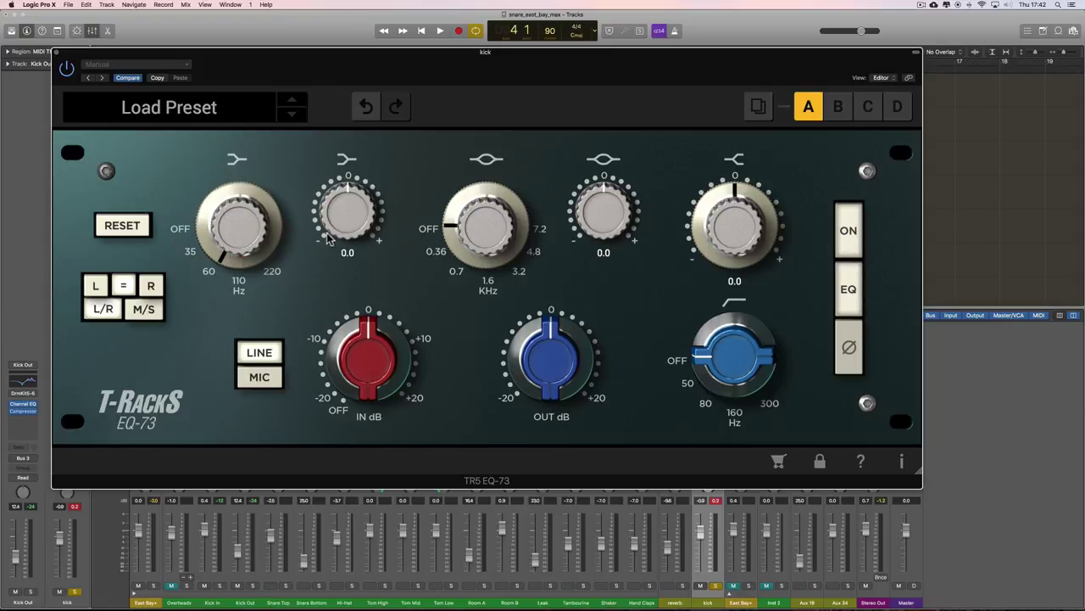
pyautogui.moveTo(337, 229)
pyautogui.mouseDown()
pyautogui.moveTo(338, 158)
pyautogui.moveTo(344, 208)
pyautogui.moveTo(384, 311)
pyautogui.moveTo(353, 167)
pyautogui.moveTo(354, 180)
pyautogui.mouseUp()
pyautogui.press('space')
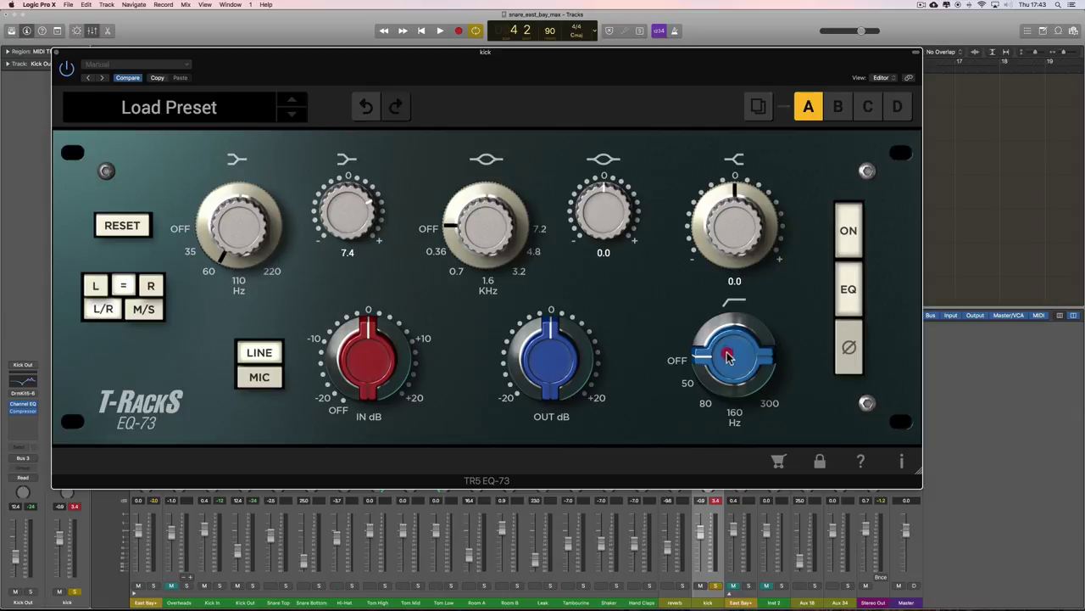
pyautogui.moveTo(727, 356); pyautogui.dragTo(726, 395)
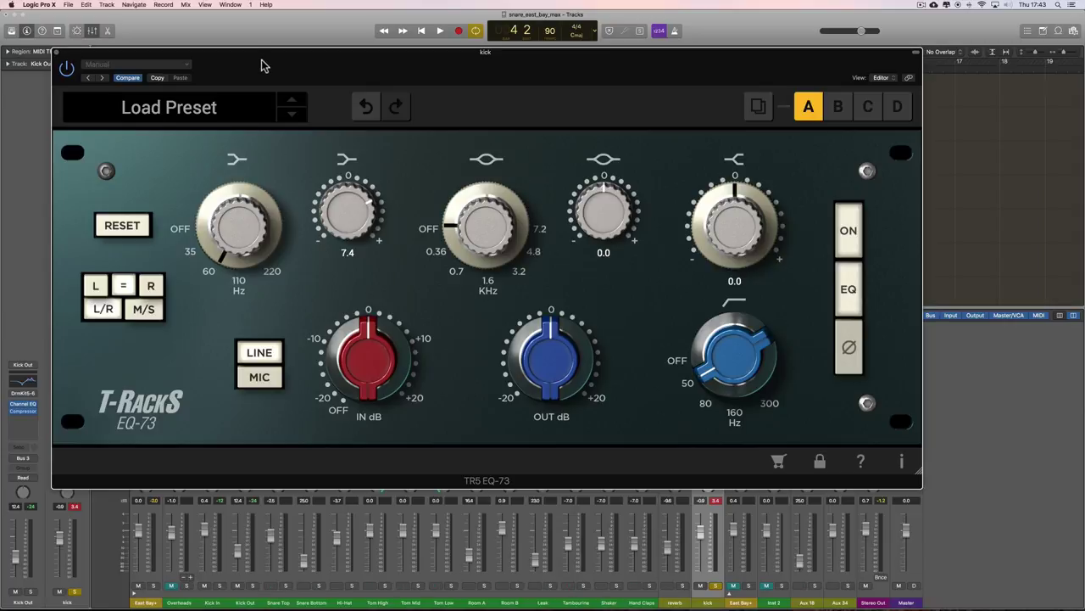
# - Open the kick bus's Channel EQ beside the EQ-73 and turn off its low cut and 280 Hz bell band
pyautogui.moveTo(261, 66); pyautogui.dragTo(322, 386)
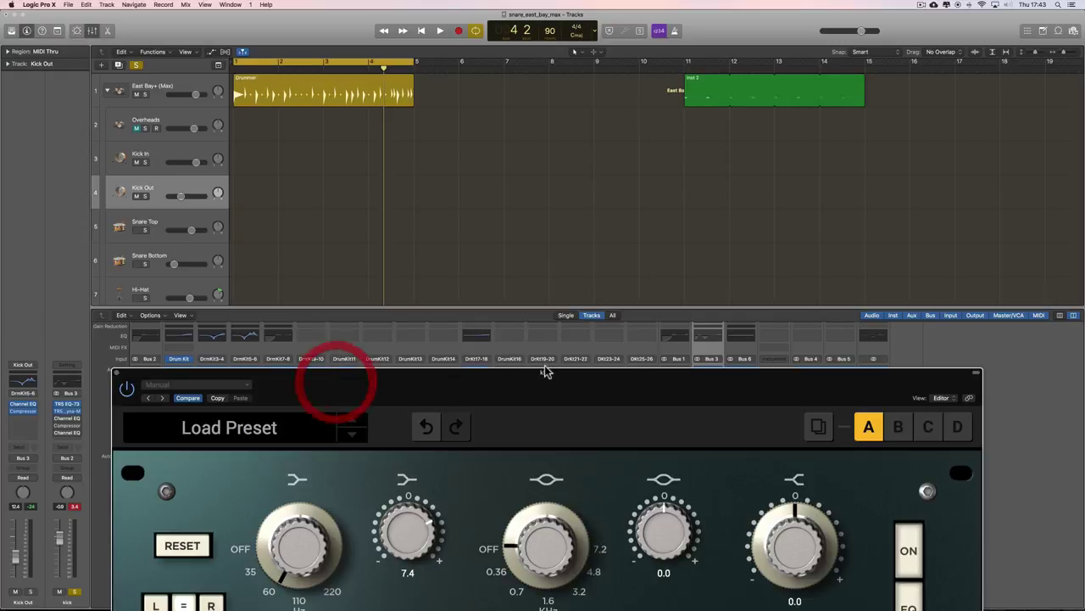
pyautogui.click(708, 339)
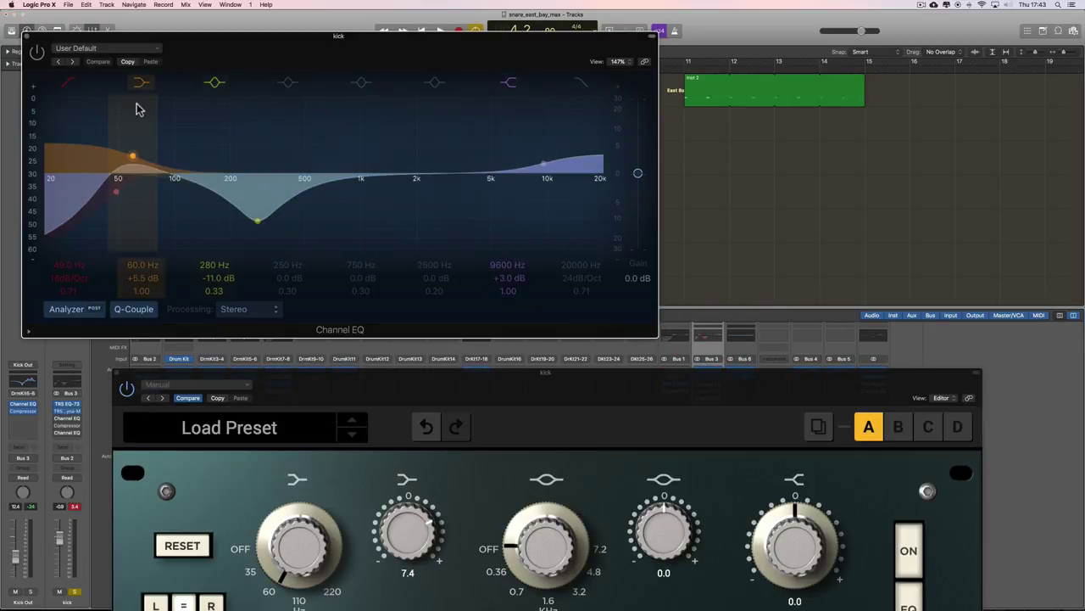
pyautogui.click(67, 83)
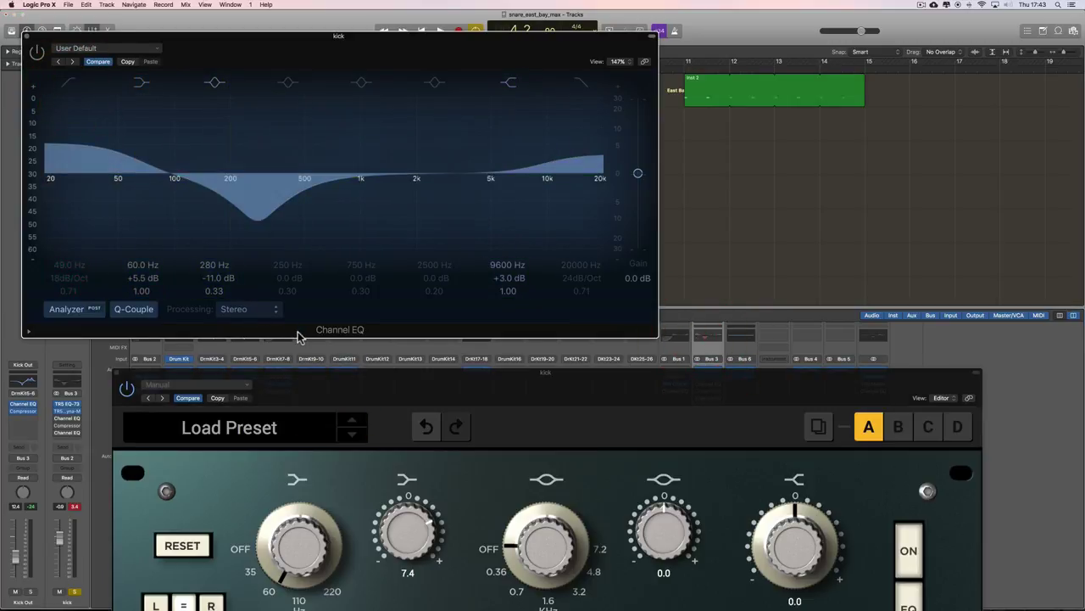
pyautogui.click(214, 82)
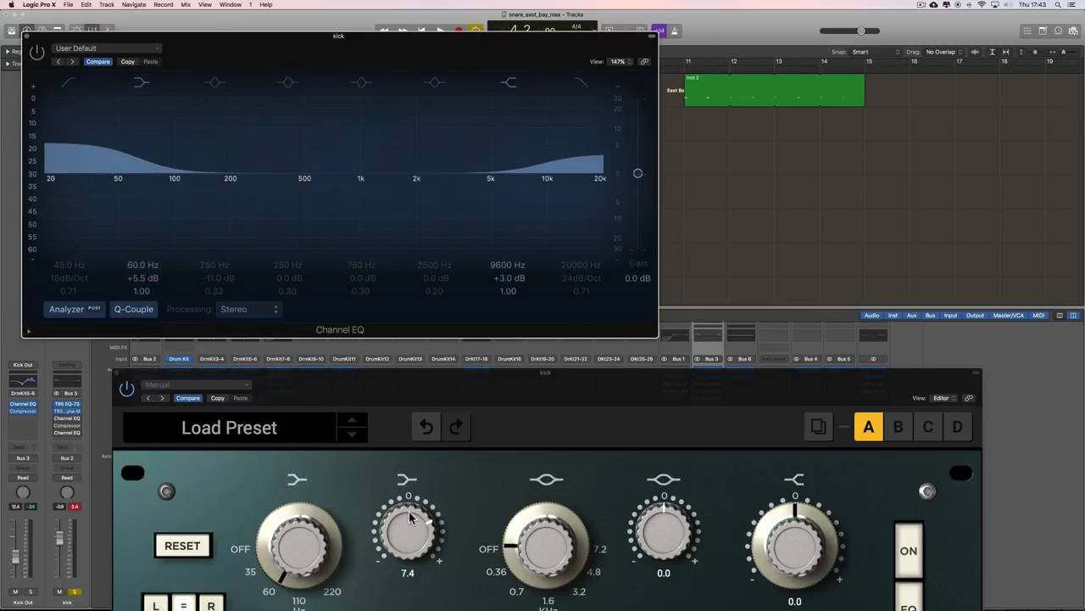
# - Set the EQ-73's low-shelf gain to 5.7 dB and enable the Channel EQ's low cut at 50 Hz to match
pyautogui.moveTo(410, 519); pyautogui.dragTo(410, 529)
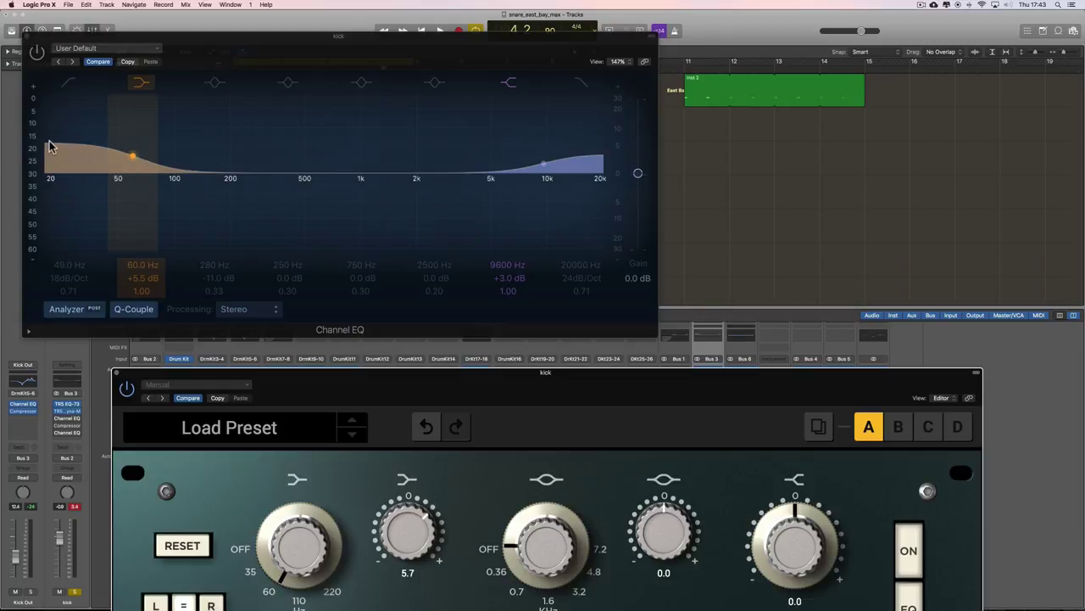
pyautogui.click(69, 84)
pyautogui.click(69, 84)
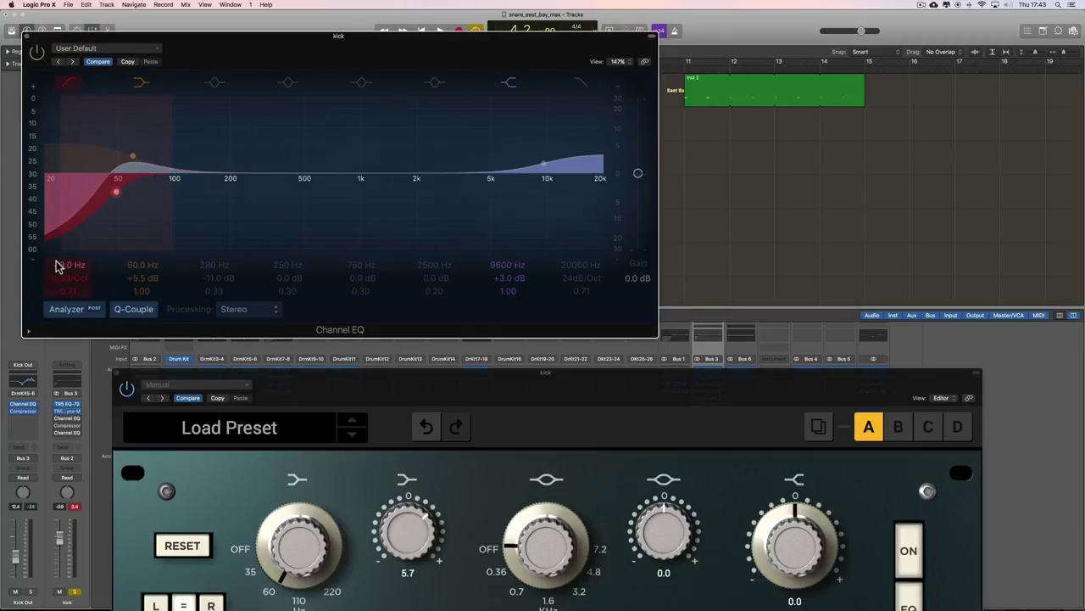
pyautogui.moveTo(57, 265); pyautogui.dragTo(56, 262)
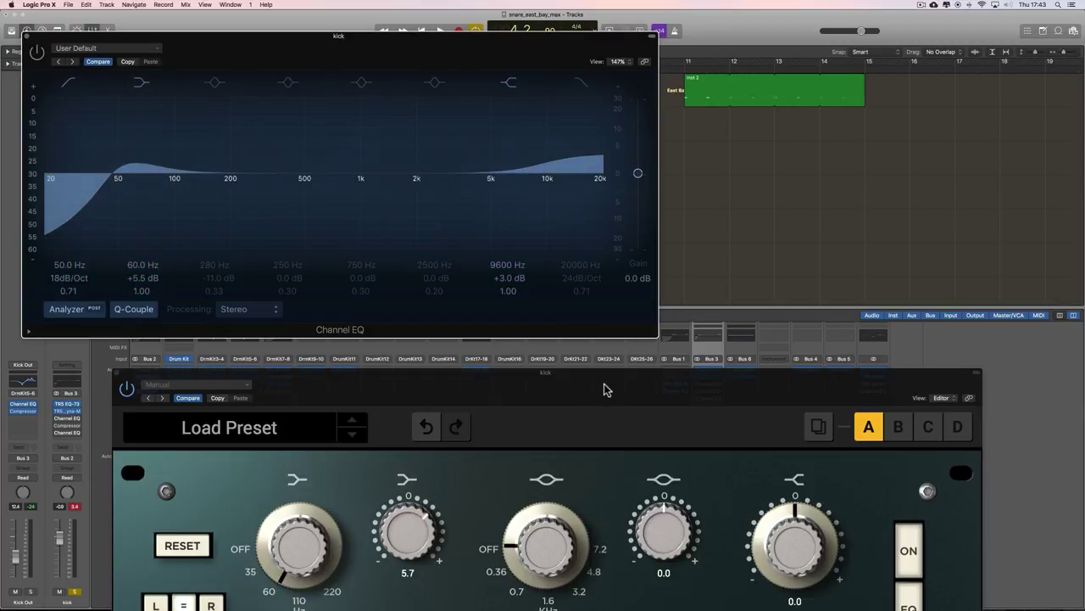
# - Bring the EQ-73 forward and set its midrange band to 0.36 kHz with a 4.4 dB cut
pyautogui.moveTo(606, 377); pyautogui.dragTo(621, 162)
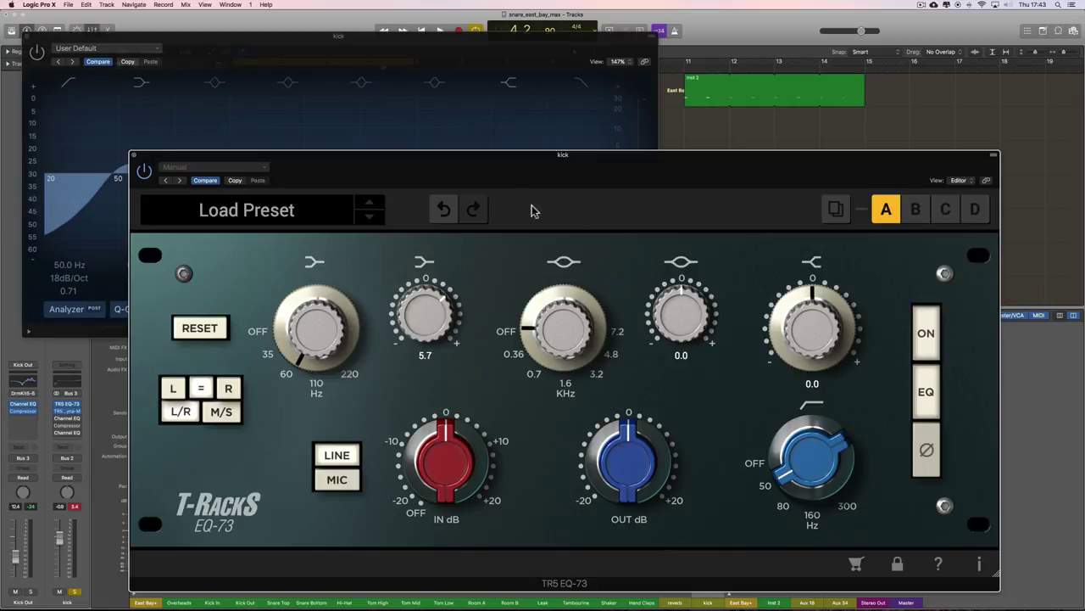
pyautogui.moveTo(497, 168); pyautogui.dragTo(480, 359)
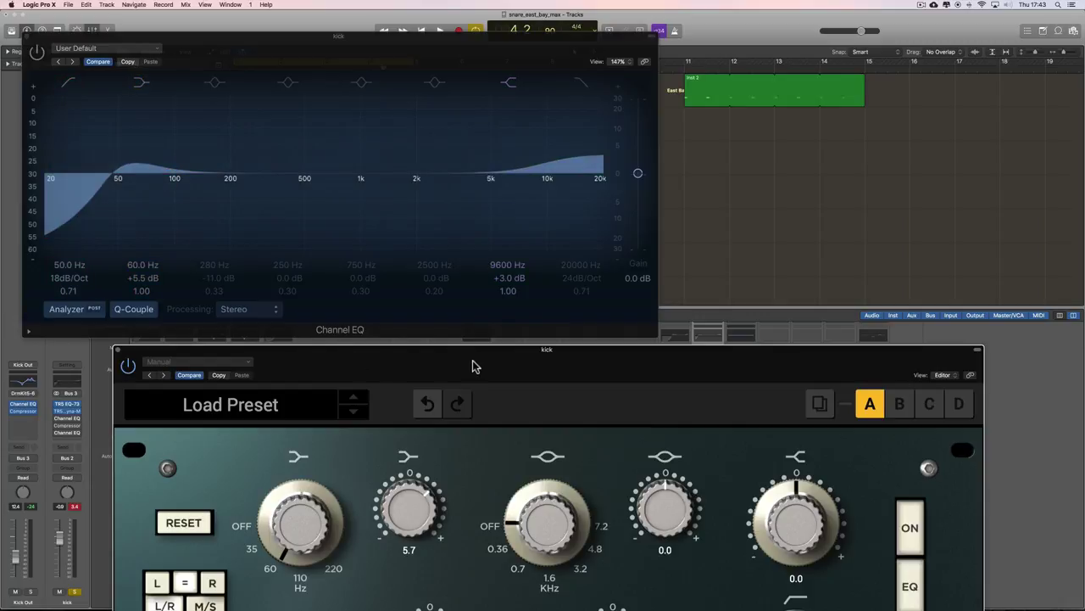
pyautogui.moveTo(503, 368); pyautogui.dragTo(416, 48)
pyautogui.press('space')
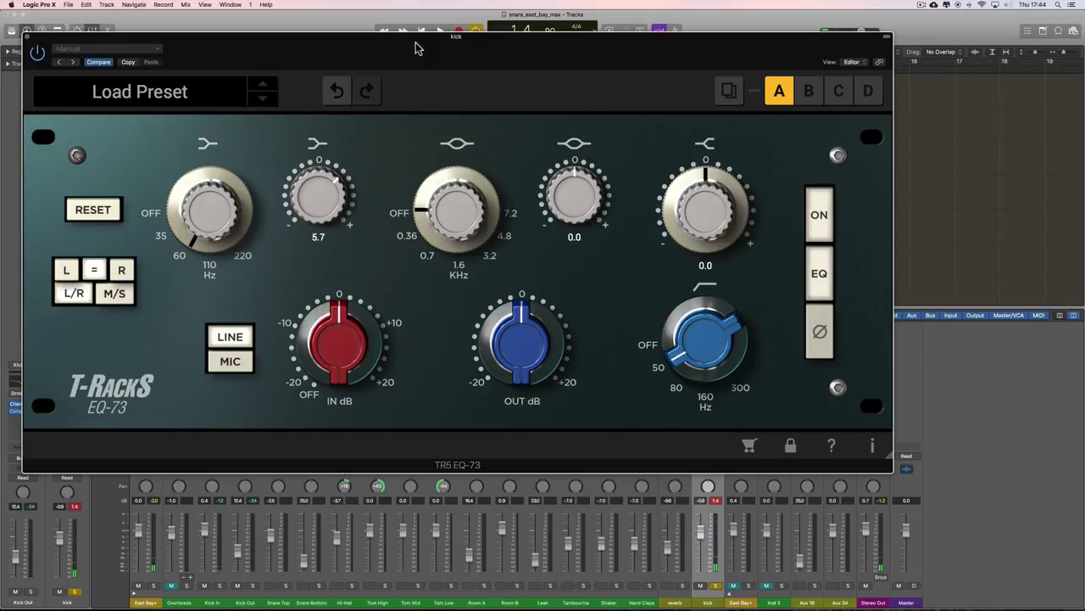
pyautogui.moveTo(460, 230); pyautogui.dragTo(441, 247)
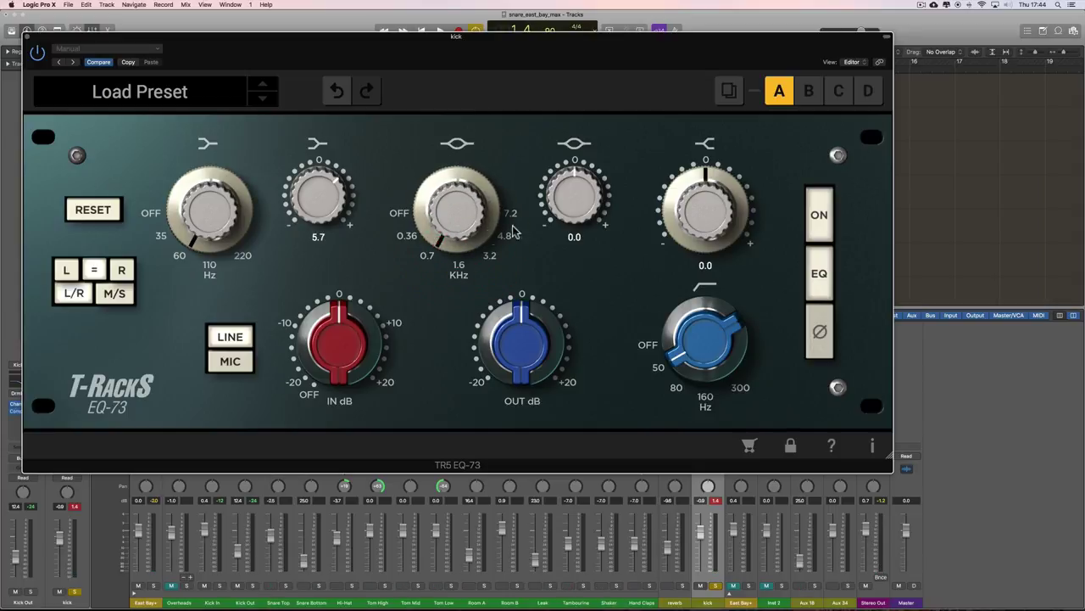
pyautogui.moveTo(580, 192); pyautogui.dragTo(582, 219)
pyautogui.moveTo(449, 225)
pyautogui.mouseDown()
pyautogui.moveTo(451, 180)
pyautogui.moveTo(432, 212)
pyautogui.moveTo(450, 232)
pyautogui.mouseUp()
pyautogui.moveTo(445, 207); pyautogui.dragTo(442, 201)
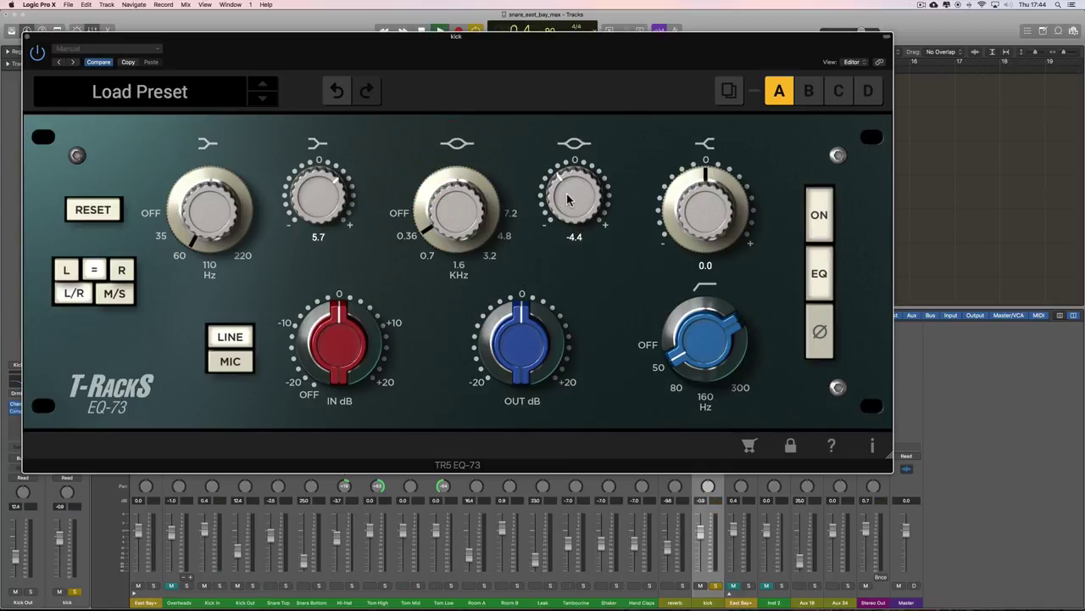
# - Deepen the EQ-73's midrange cut to -11.2 dB while auditioning the kick
pyautogui.moveTo(568, 198); pyautogui.dragTo(574, 255)
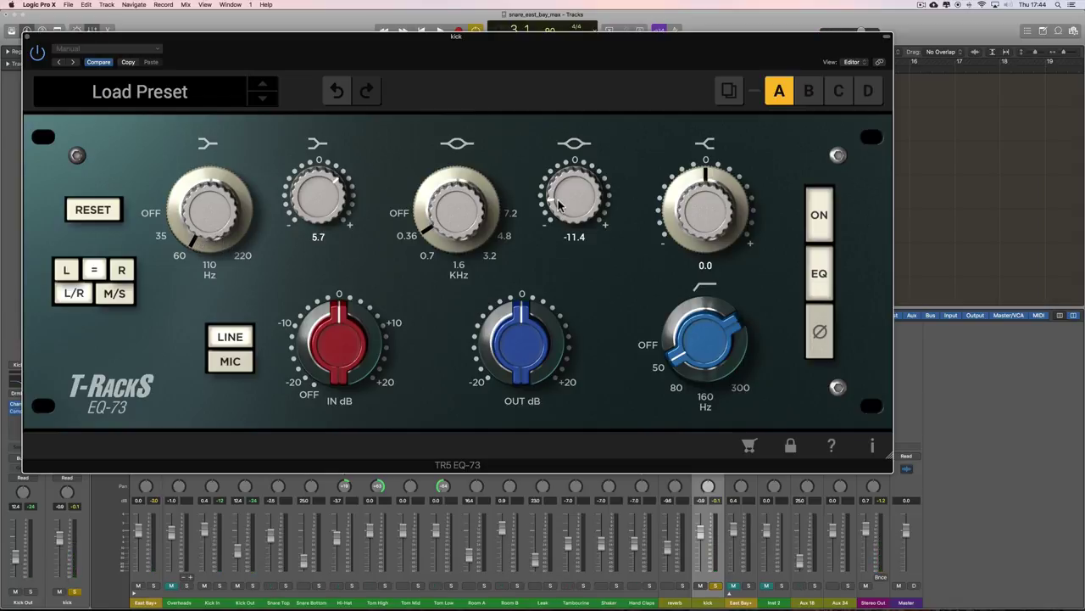
pyautogui.press('space')
pyautogui.moveTo(558, 204); pyautogui.dragTo(558, 203)
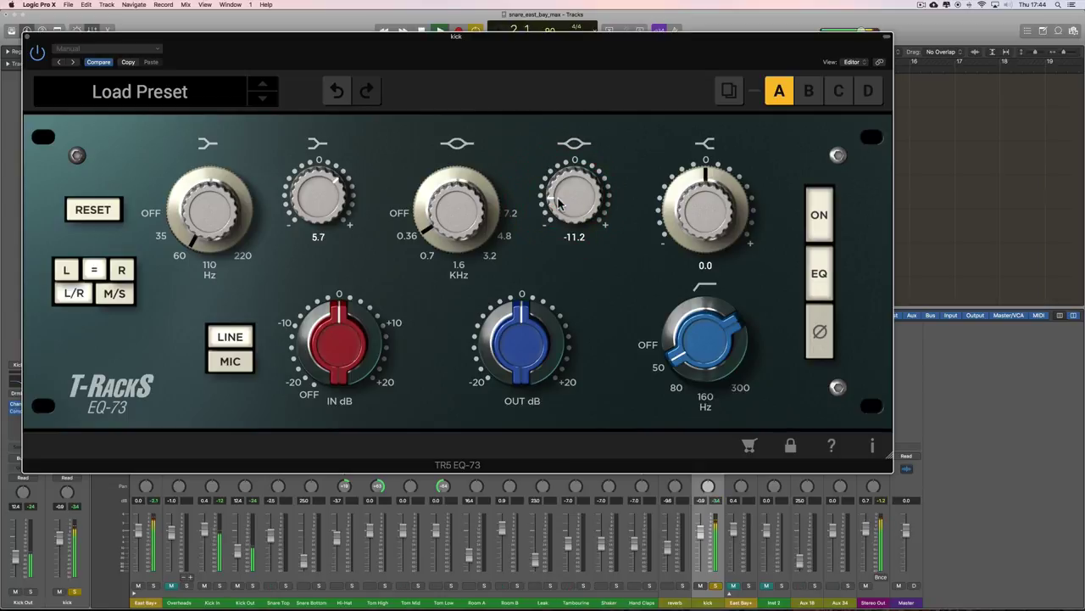
# - Enable the Channel EQ's low-mid bell band at 360 Hz, -11.0 dB, with a Q of 0.30
pyautogui.moveTo(617, 59); pyautogui.dragTo(650, 467)
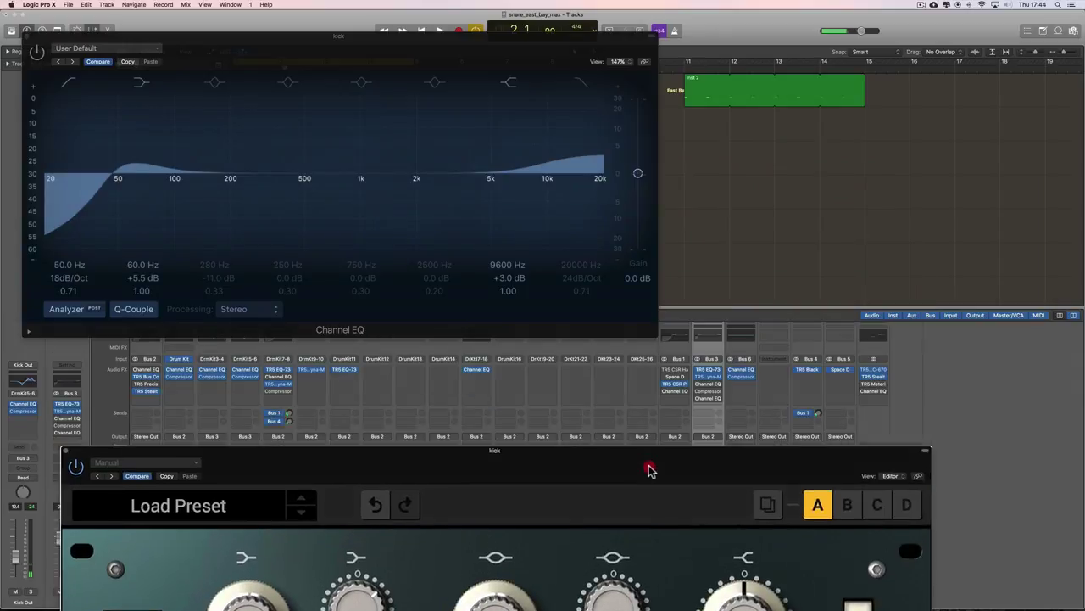
pyautogui.click(215, 82)
pyautogui.moveTo(253, 241); pyautogui.dragTo(277, 221)
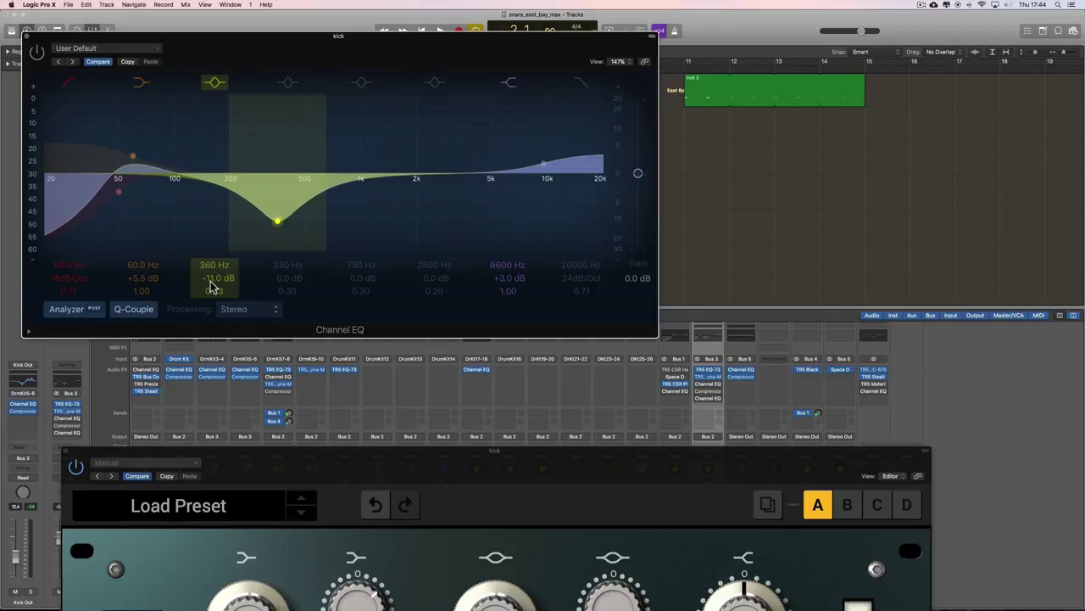
pyautogui.moveTo(212, 293)
pyautogui.mouseDown()
pyautogui.moveTo(227, 293)
pyautogui.moveTo(217, 293)
pyautogui.mouseUp()
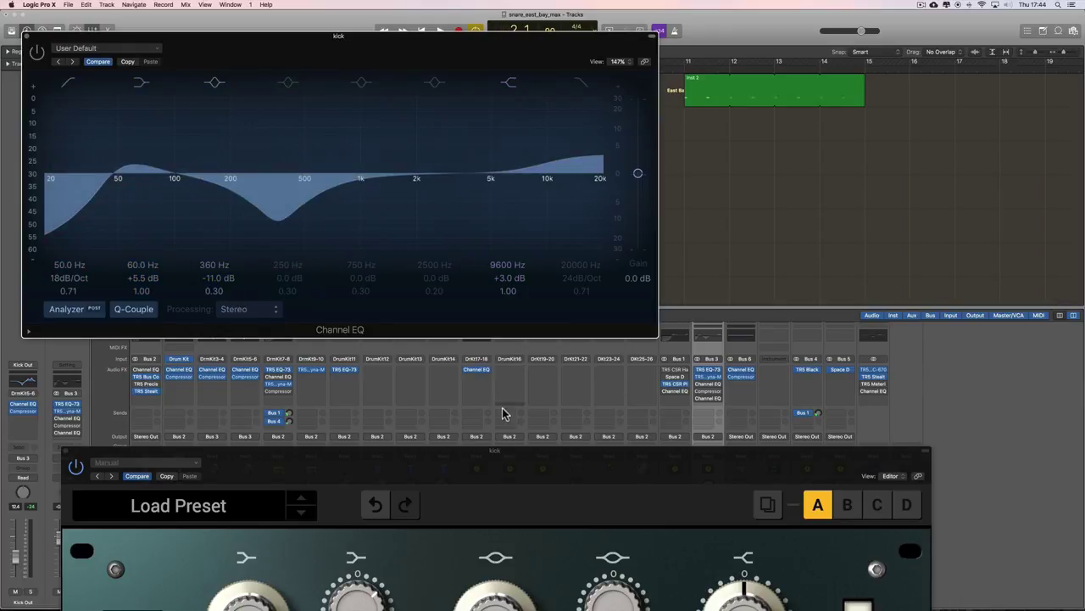
# - Try a Q of 0.24 on the Channel EQ's 360 Hz band, set it to 0.31 and close the Channel EQ
pyautogui.moveTo(505, 451); pyautogui.dragTo(514, 123)
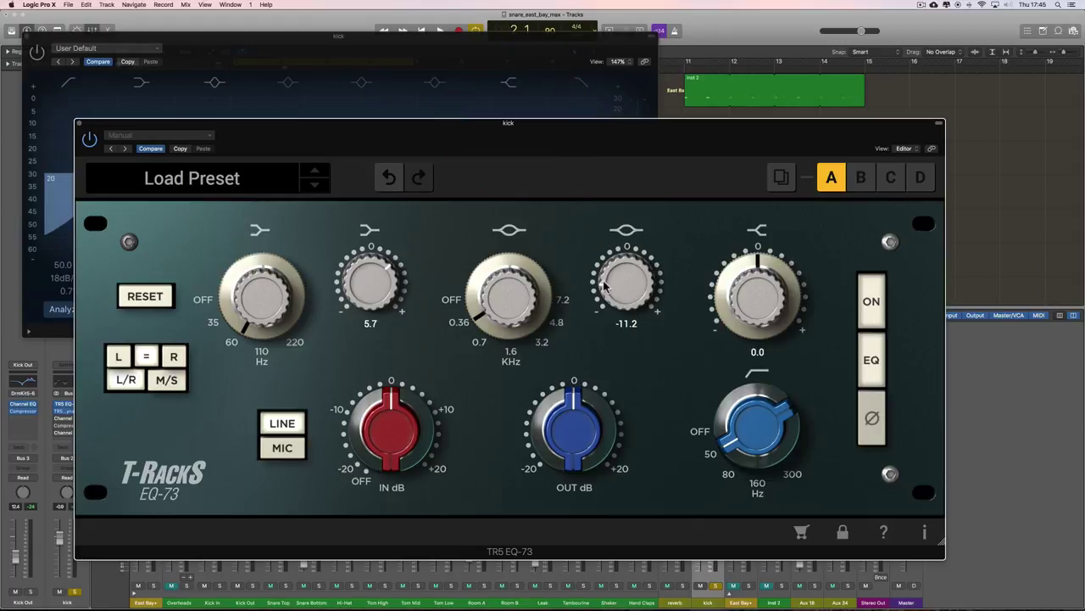
pyautogui.moveTo(526, 145); pyautogui.dragTo(545, 382)
pyautogui.click(215, 293)
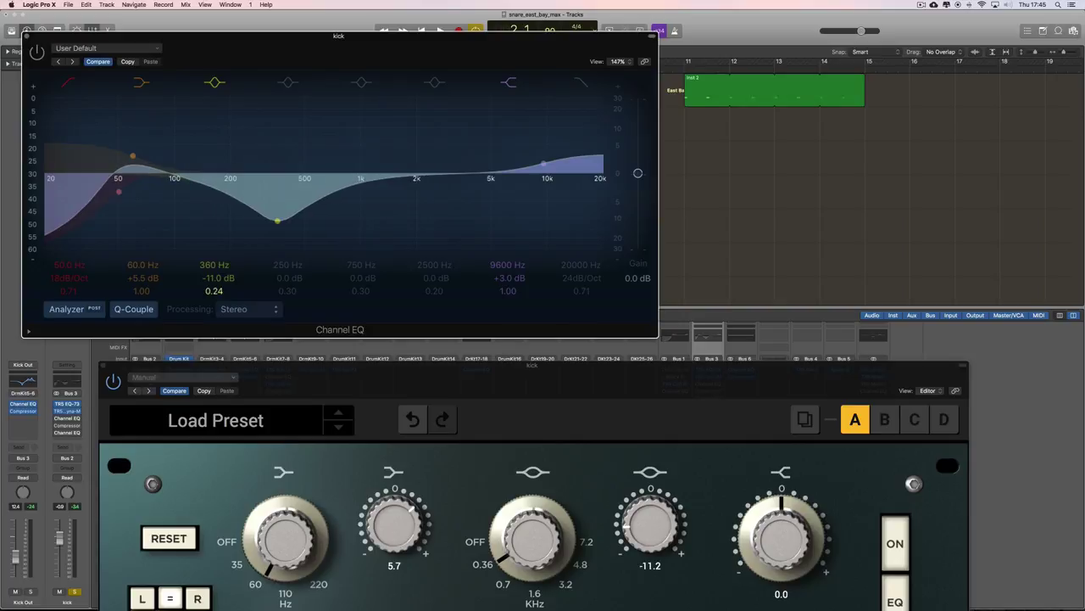
pyautogui.moveTo(216, 293); pyautogui.dragTo(215, 289)
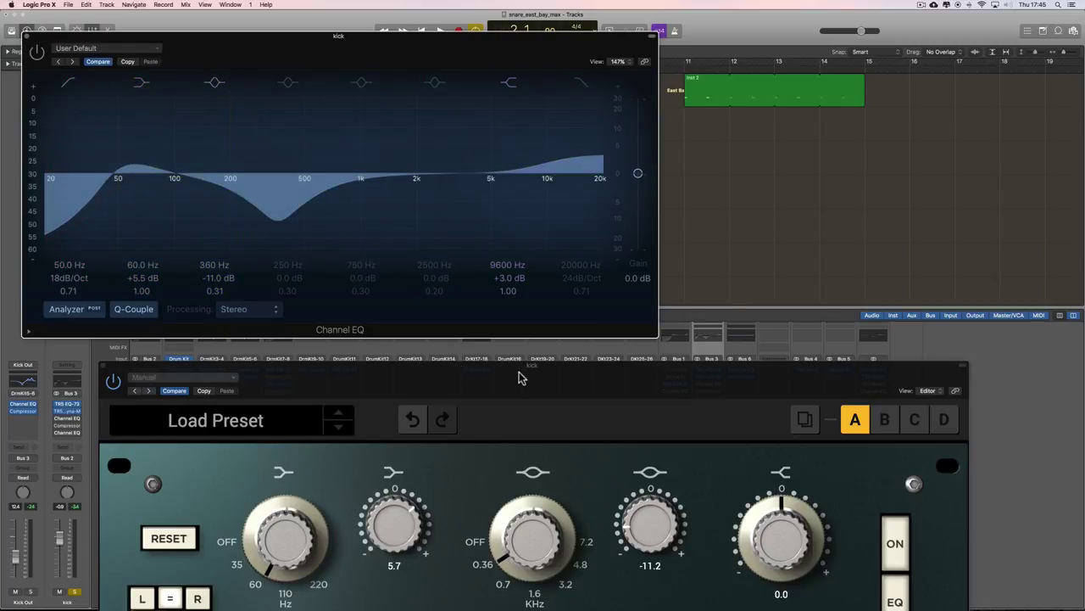
pyautogui.click(28, 37)
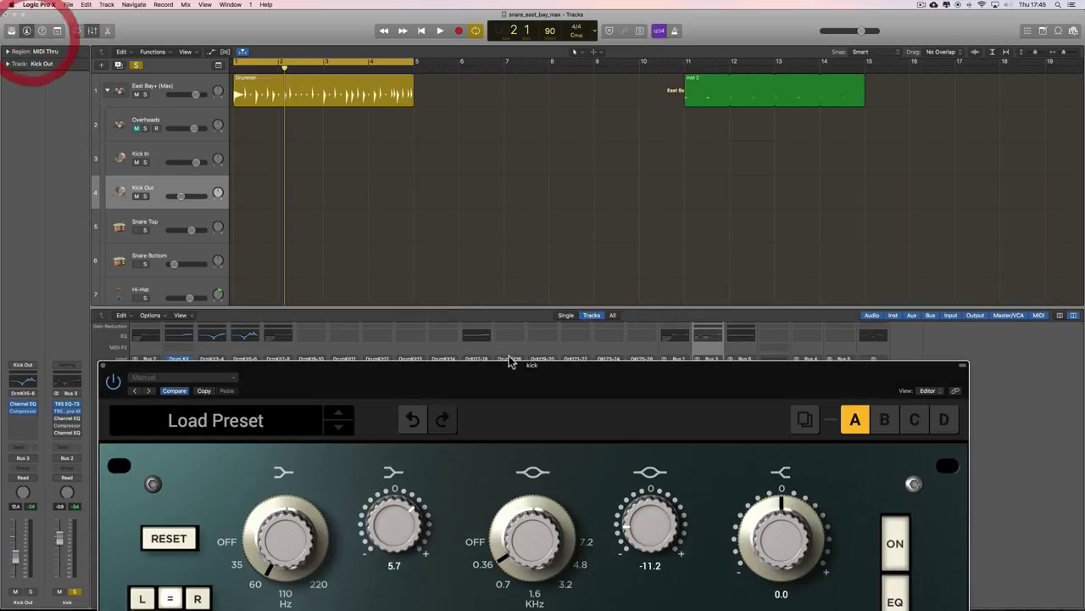
# - Boost the EQ-73's high shelf by 3.3 dB and play back the soloed kick bus
pyautogui.moveTo(506, 359); pyautogui.dragTo(486, 94)
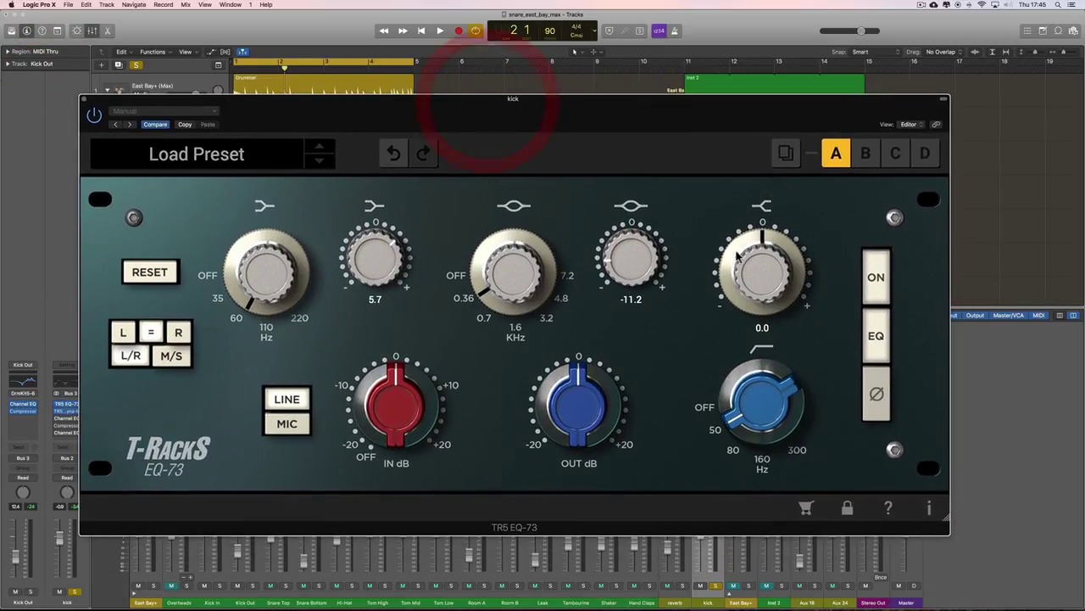
pyautogui.moveTo(769, 263); pyautogui.dragTo(767, 251)
pyautogui.press('space')
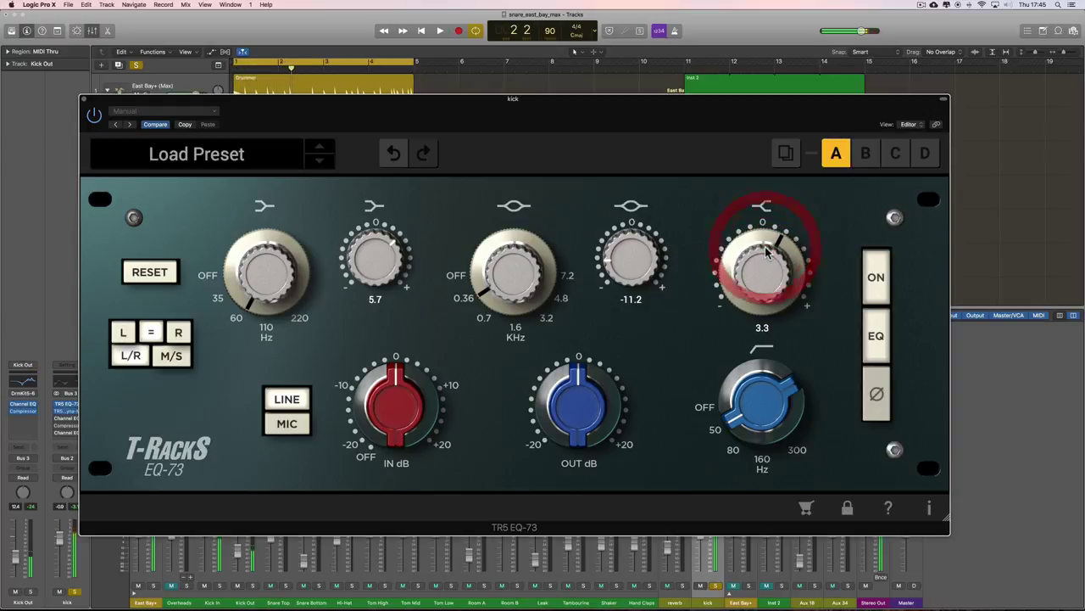
# - Compare the kick with the EQ section bypassed and enabled, set the high shelf to 2.8 dB and close the EQ-73
pyautogui.click(870, 340)
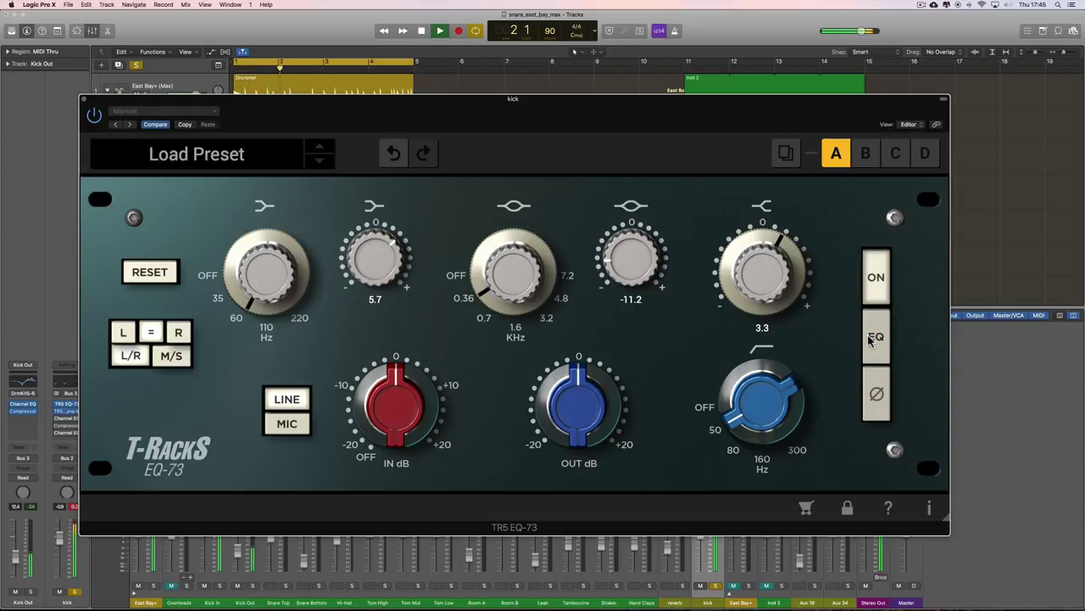
pyautogui.click(870, 339)
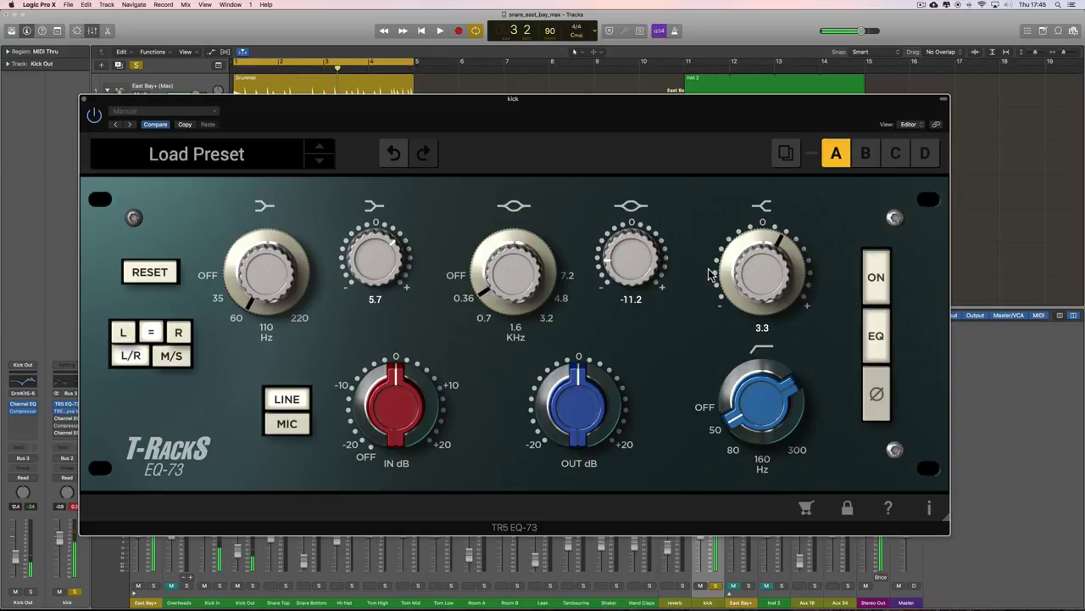
pyautogui.moveTo(754, 272); pyautogui.dragTo(756, 275)
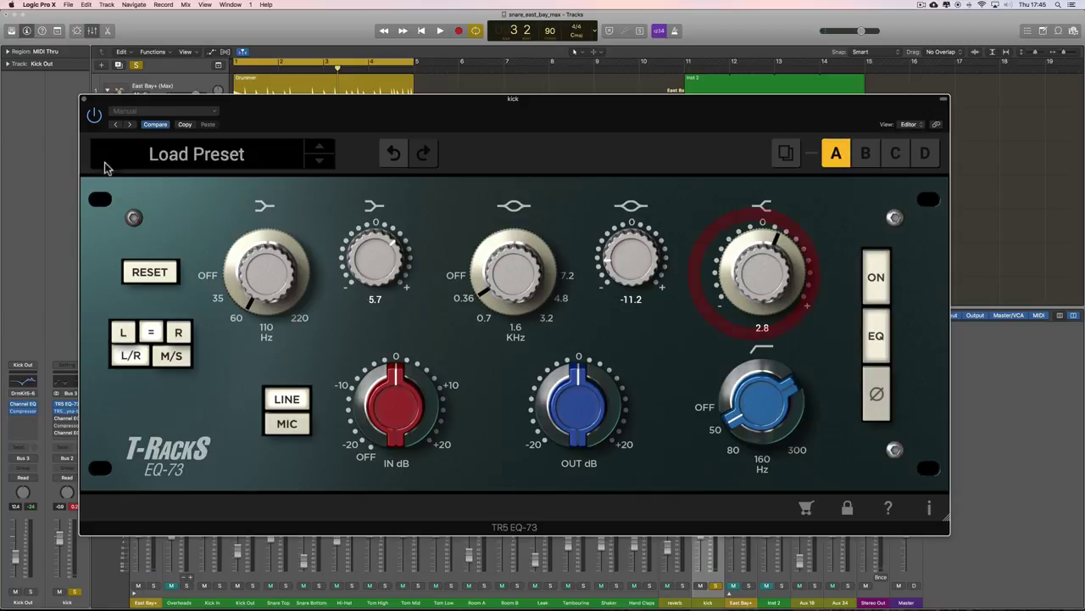
pyautogui.click(84, 100)
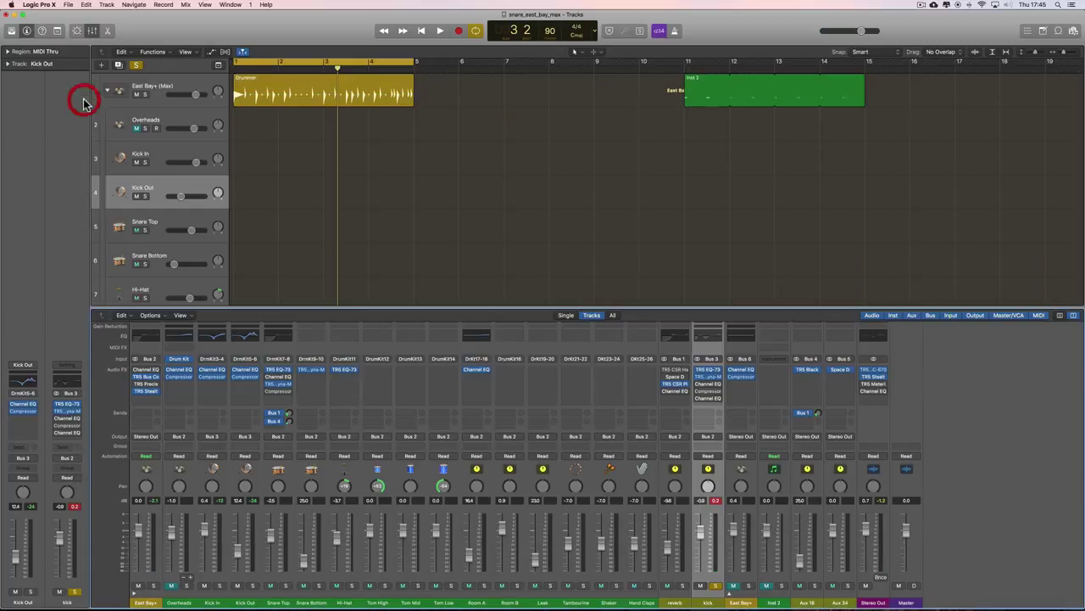
# - Unsolo the kick bus, audition it within the full drum mix and adjust its fader slightly
pyautogui.click(717, 591)
pyautogui.press('space')
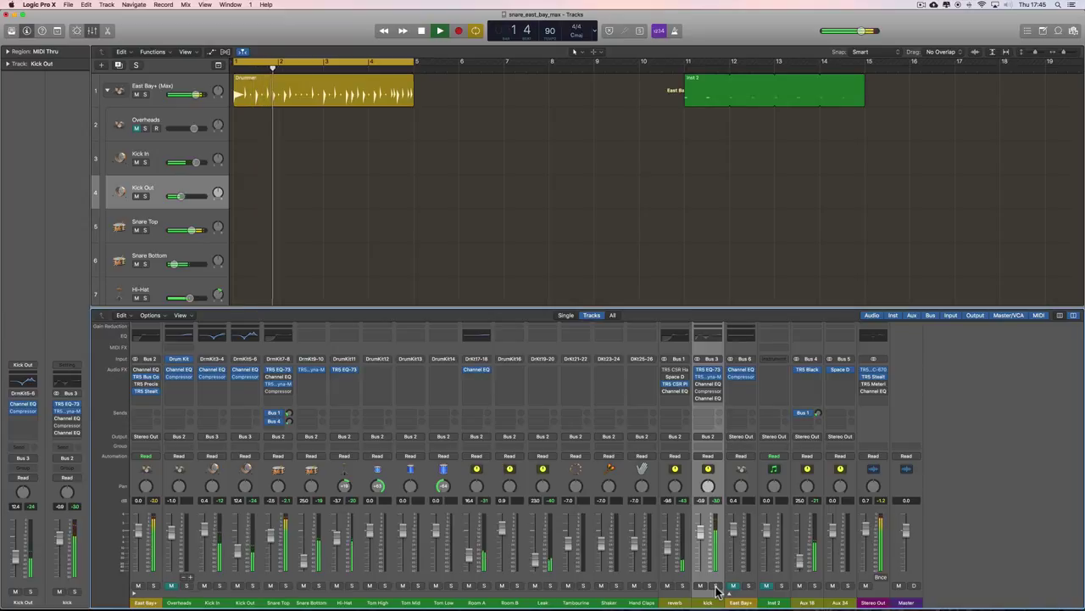
pyautogui.press('space')
pyautogui.click(700, 538)
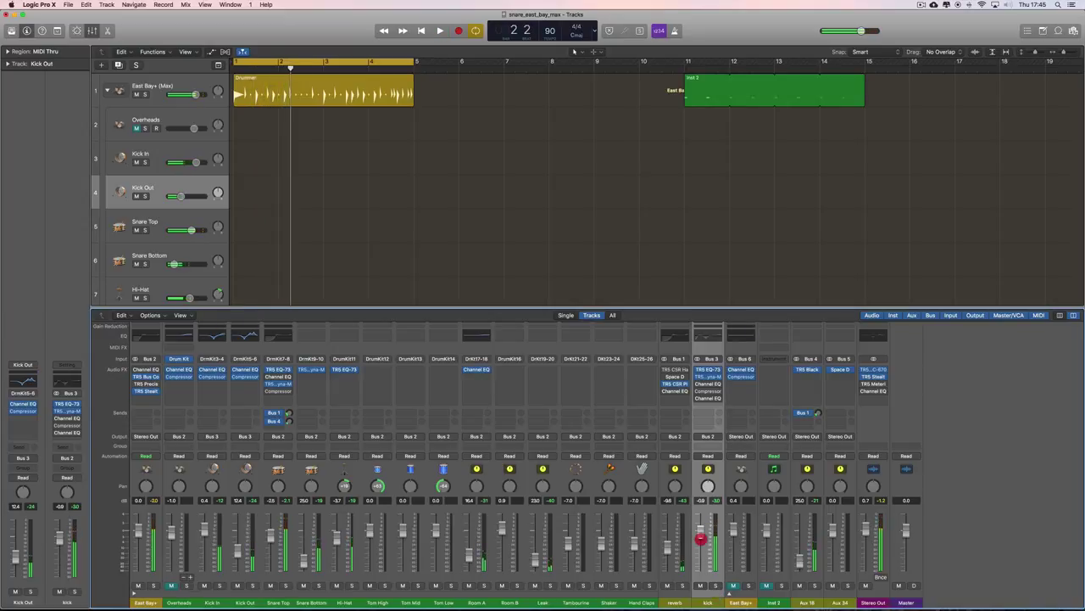
# - Select the Snare Top and Snare Bottom channels in turn and solo Snare Top
pyautogui.click(277, 579)
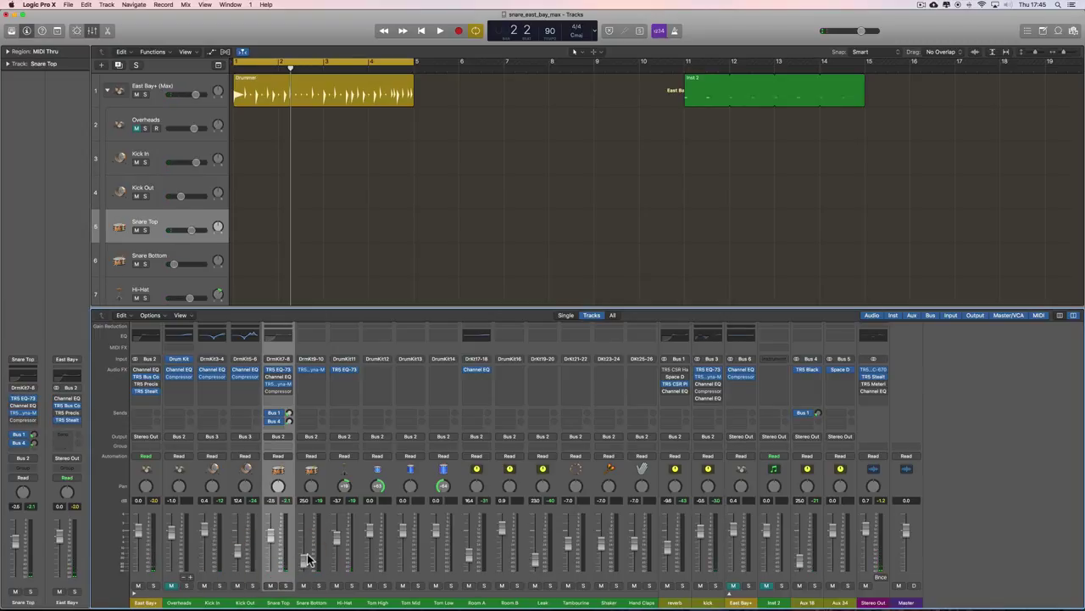
pyautogui.click(307, 548)
pyautogui.click(309, 533)
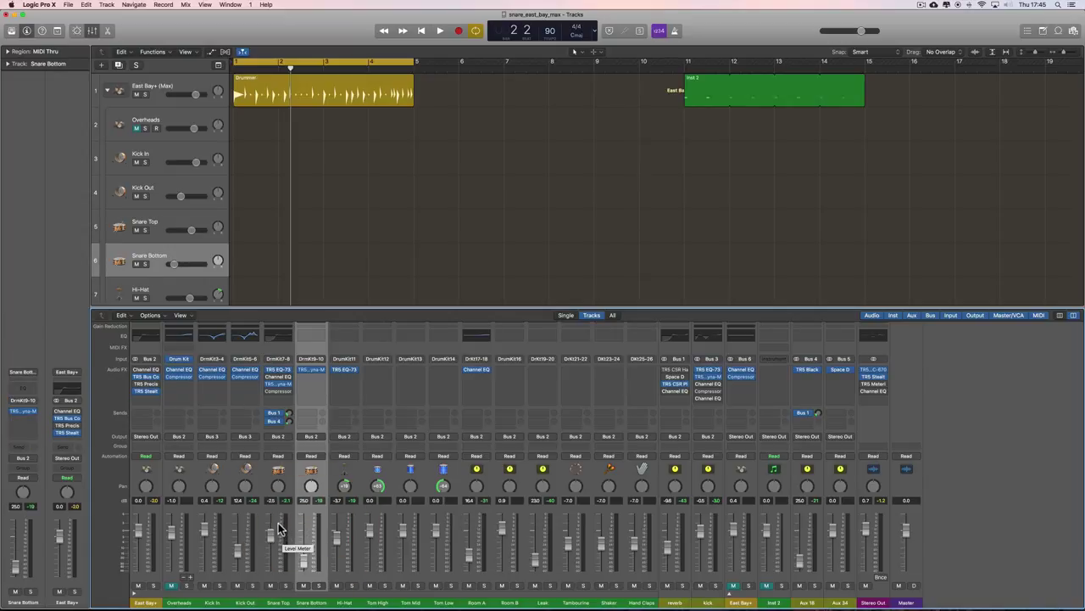
pyautogui.click(280, 527)
pyautogui.click(286, 585)
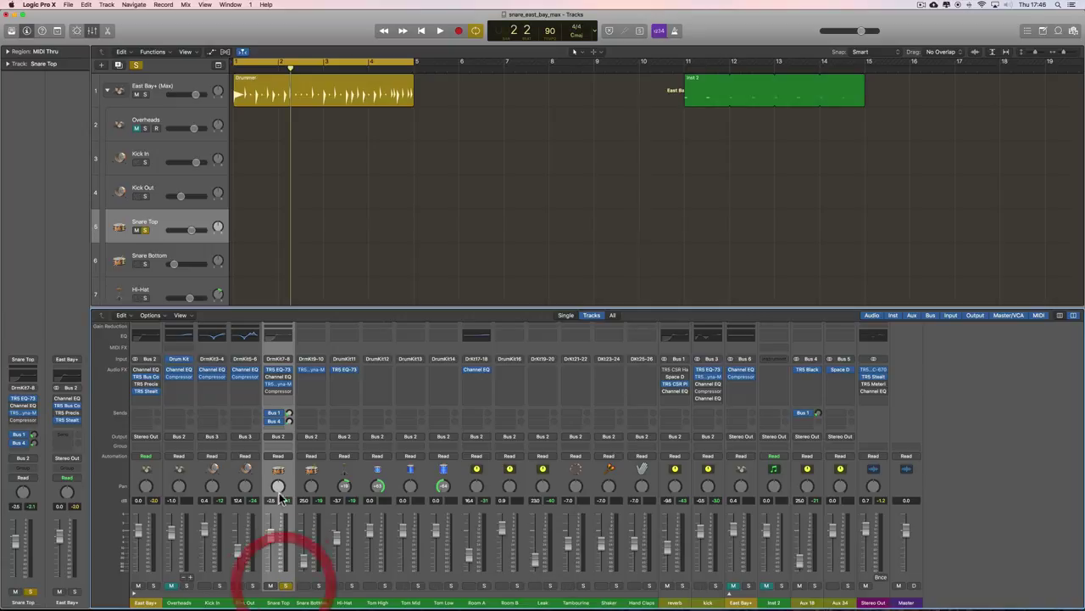
# - Open Snare Top's EQ-73, set the mid band to 1.6 dB at 0.36 kHz and play back the soloed snare
pyautogui.click(280, 370)
pyautogui.moveTo(313, 51); pyautogui.dragTo(453, 106)
pyautogui.press('space')
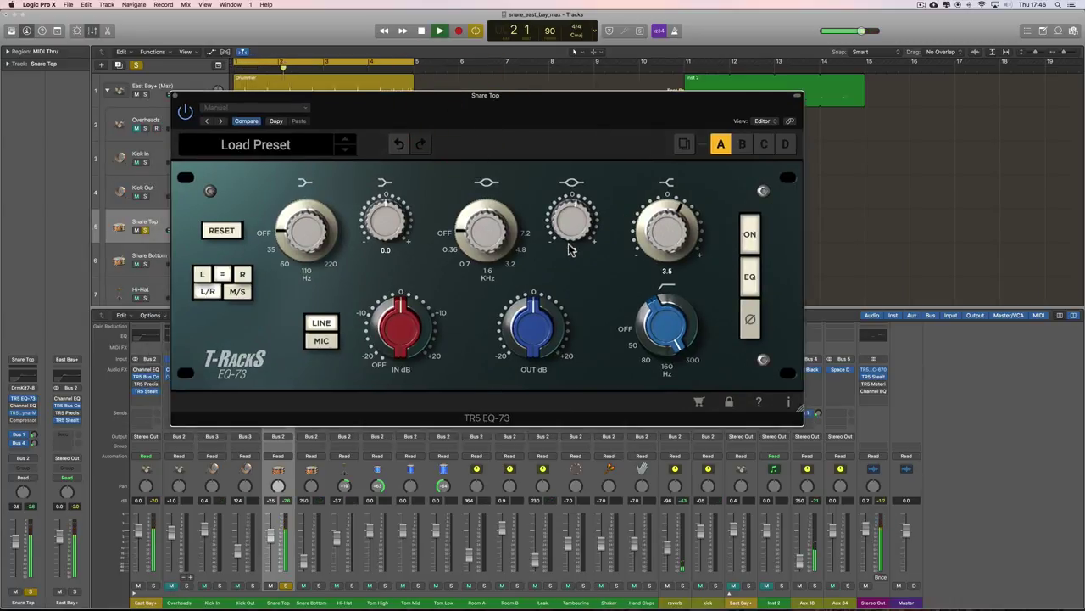
pyautogui.press('space')
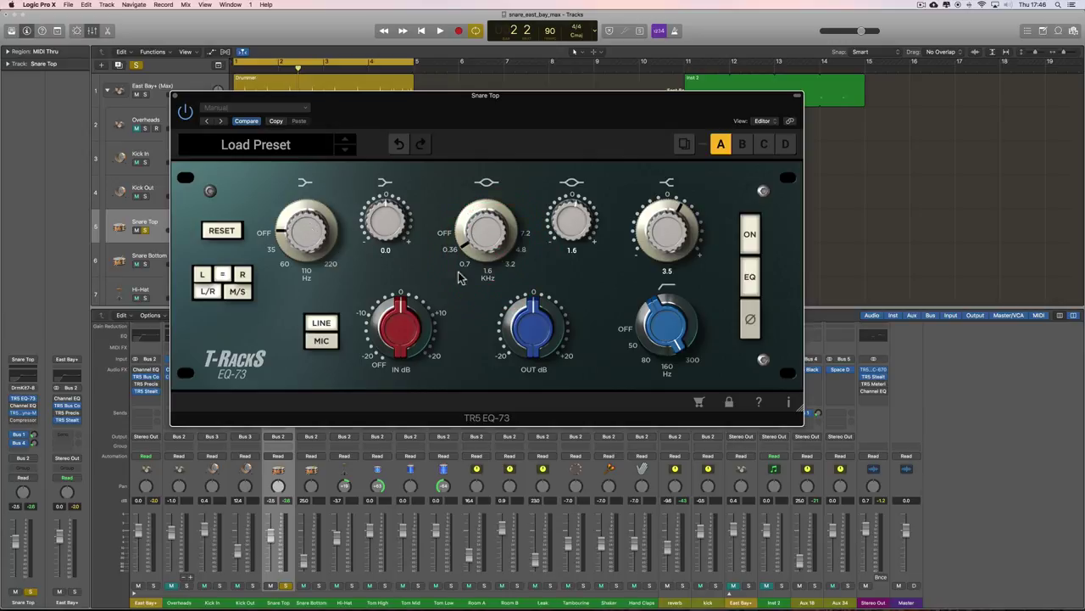
pyautogui.press('space')
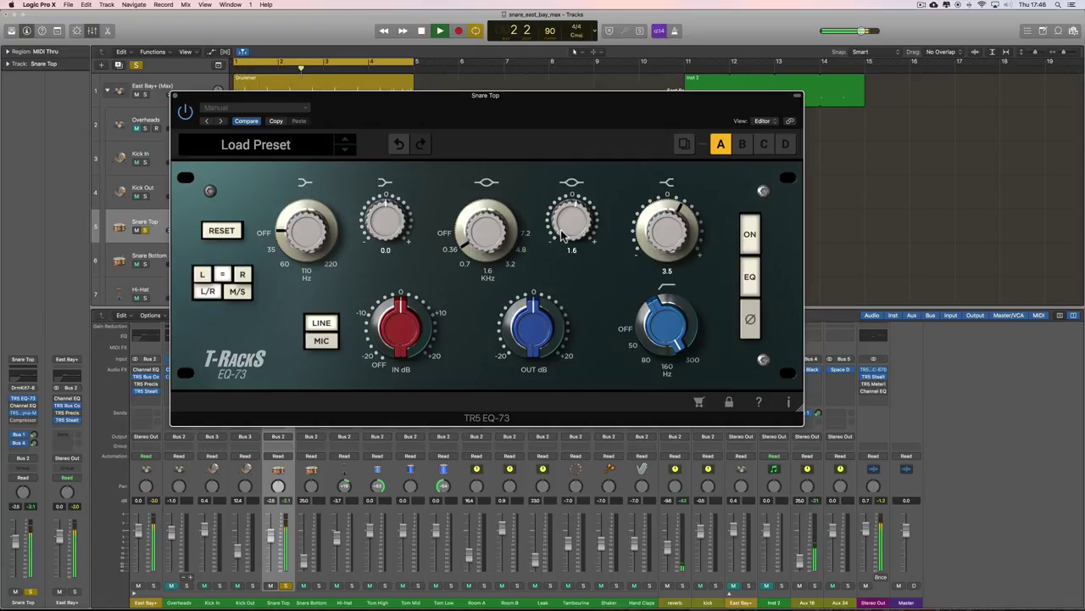
pyautogui.press('space')
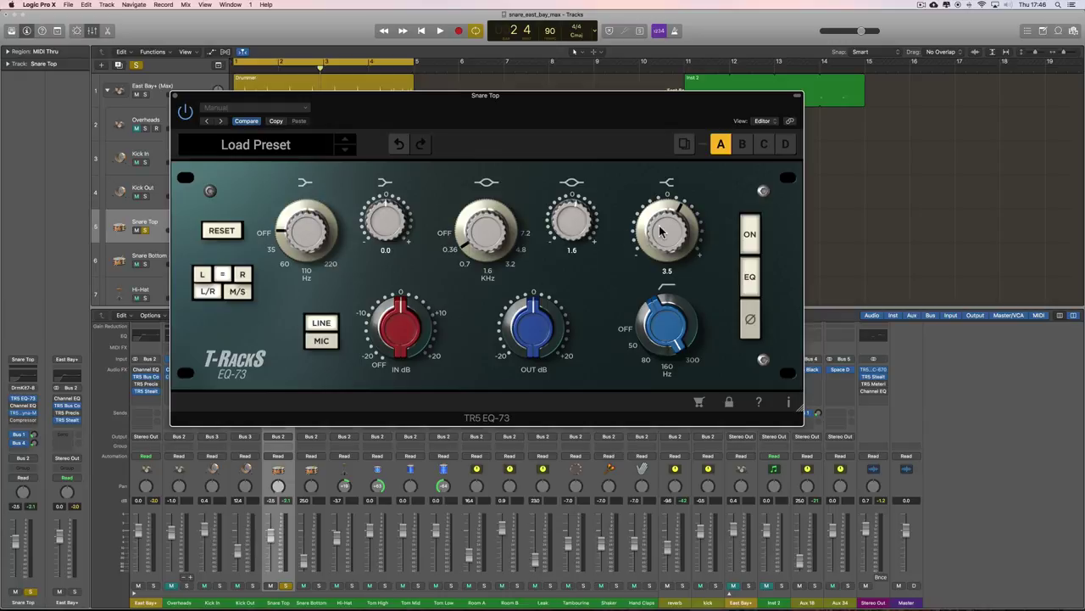
# - Bypass the EQ-73's EQ section and play the snare to compare it with the processed sound
pyautogui.press('space')
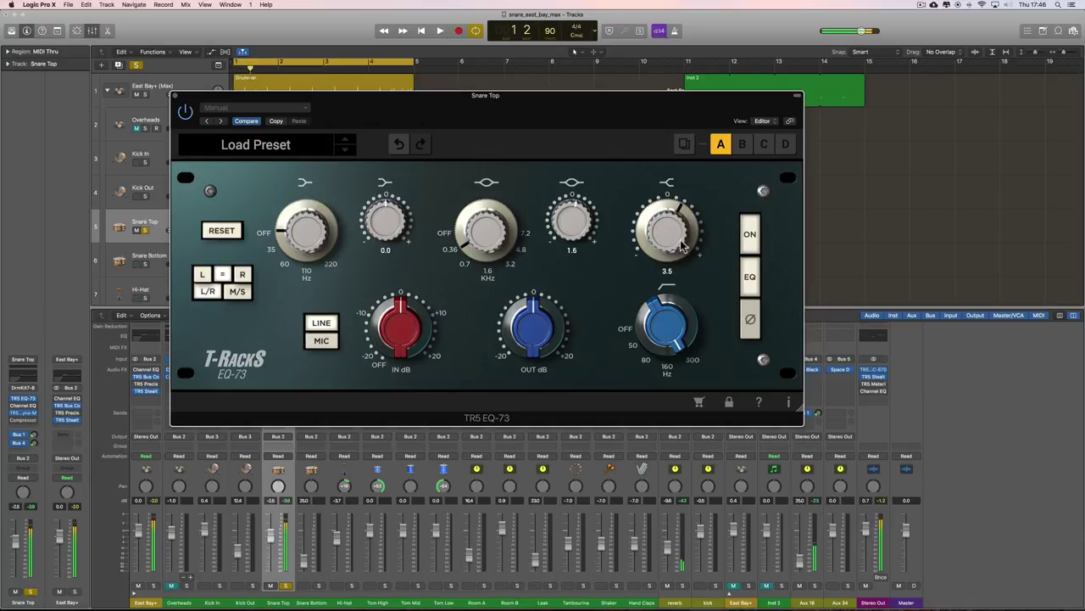
pyautogui.click(753, 281)
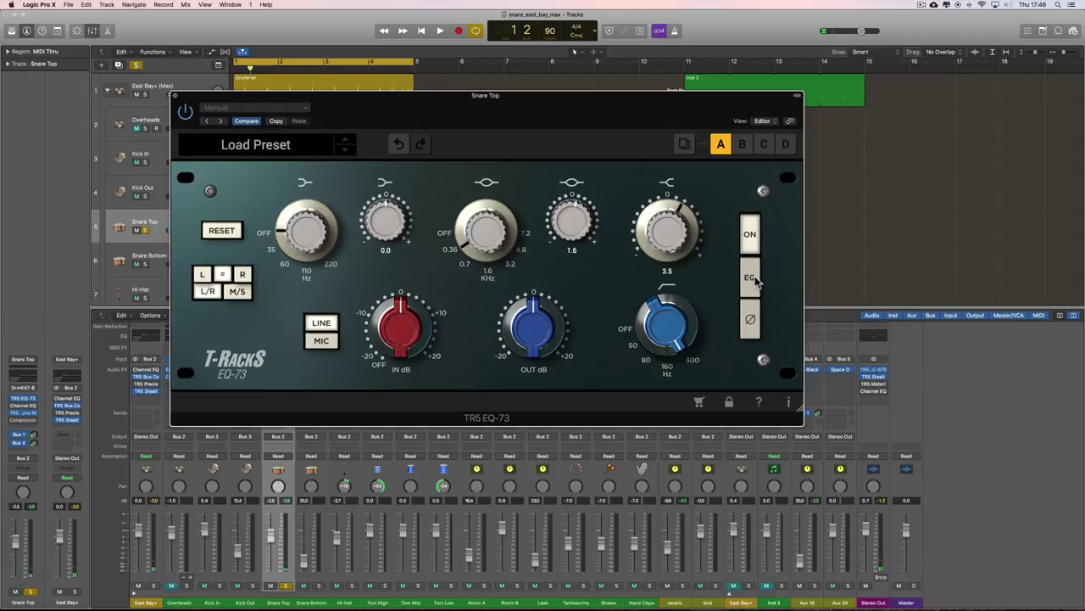
pyautogui.press('space')
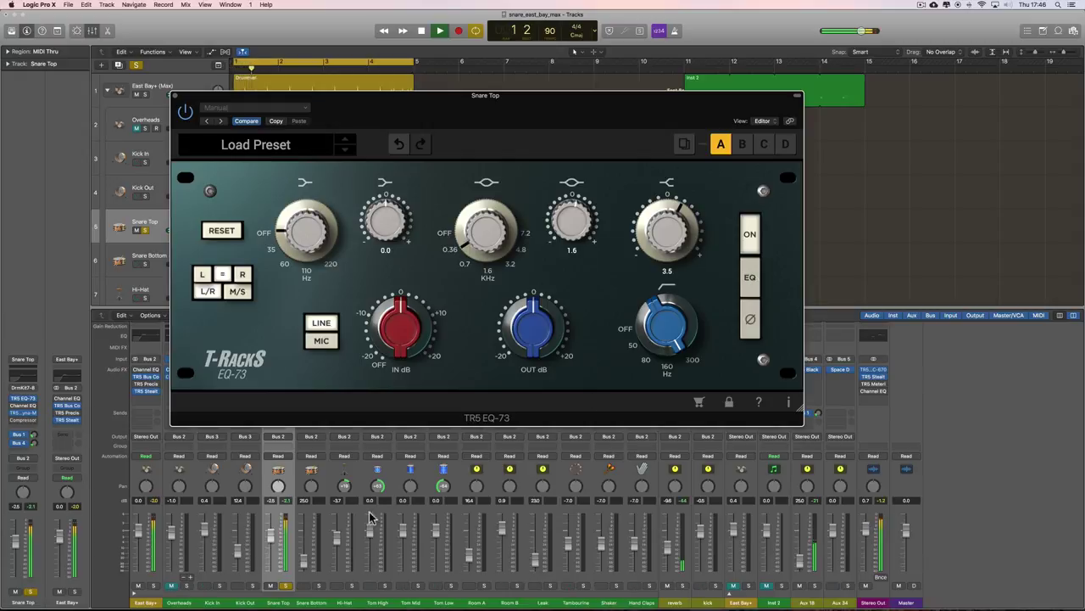
# - Raise the Snare Top fader to 1.4 dB and play back the snare at the new level
pyautogui.click(272, 521)
pyautogui.moveTo(271, 520); pyautogui.dragTo(271, 518)
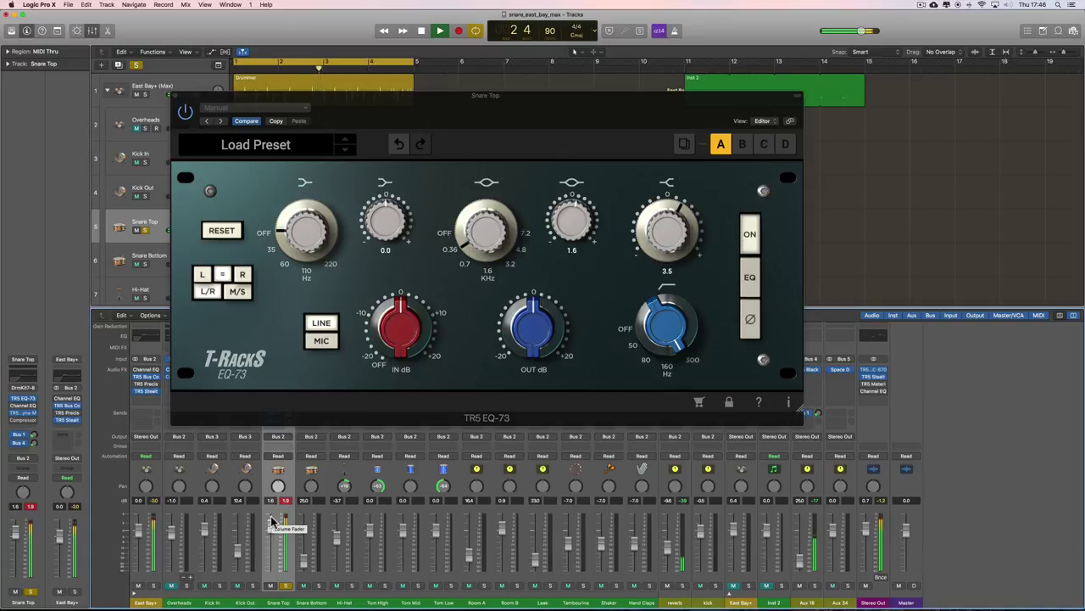
pyautogui.press('space')
pyautogui.click(271, 524)
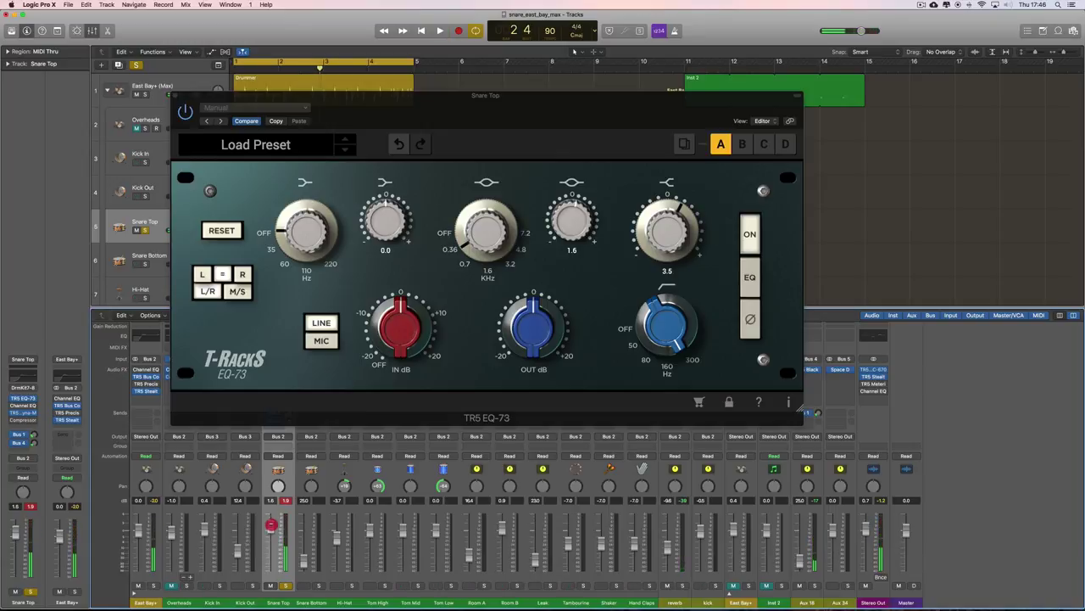
pyautogui.press('space')
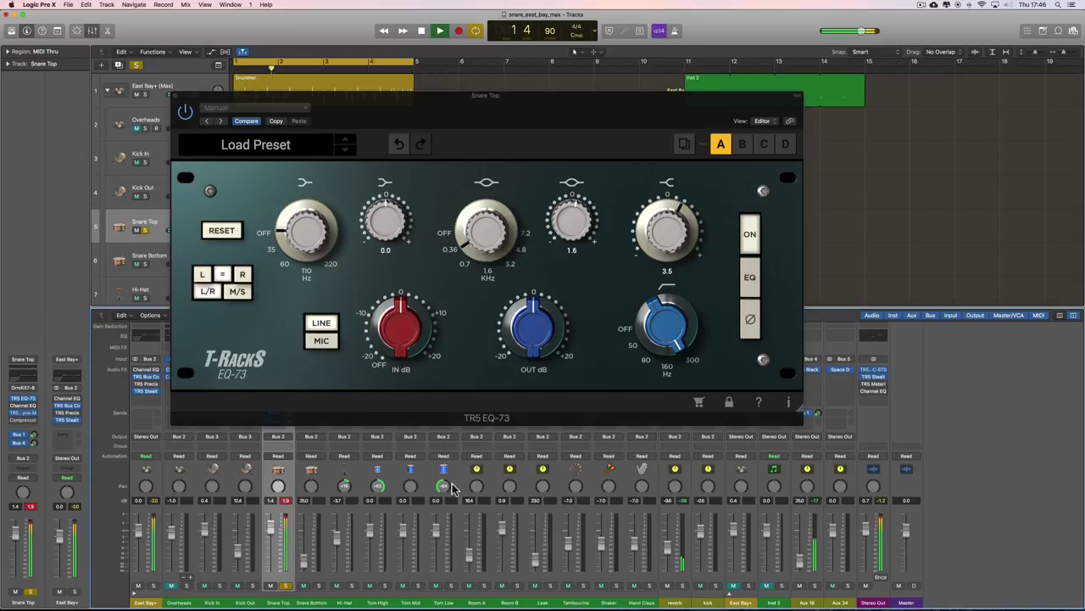
pyautogui.press('space')
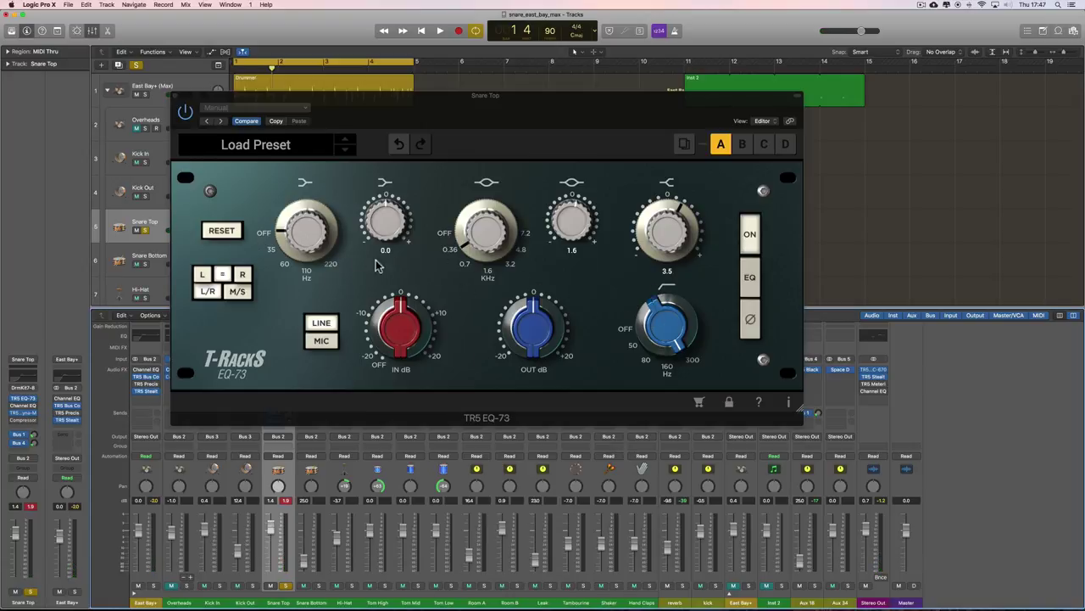
# - Reset the EQ-73 to its default settings and play the snare without any EQ
pyautogui.click(220, 231)
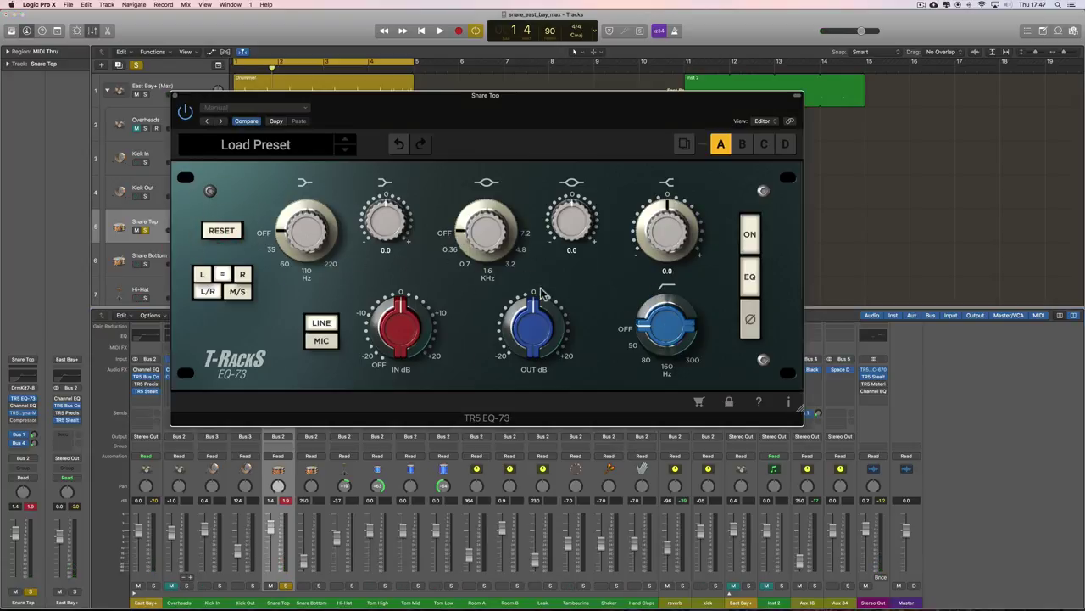
pyautogui.press('space')
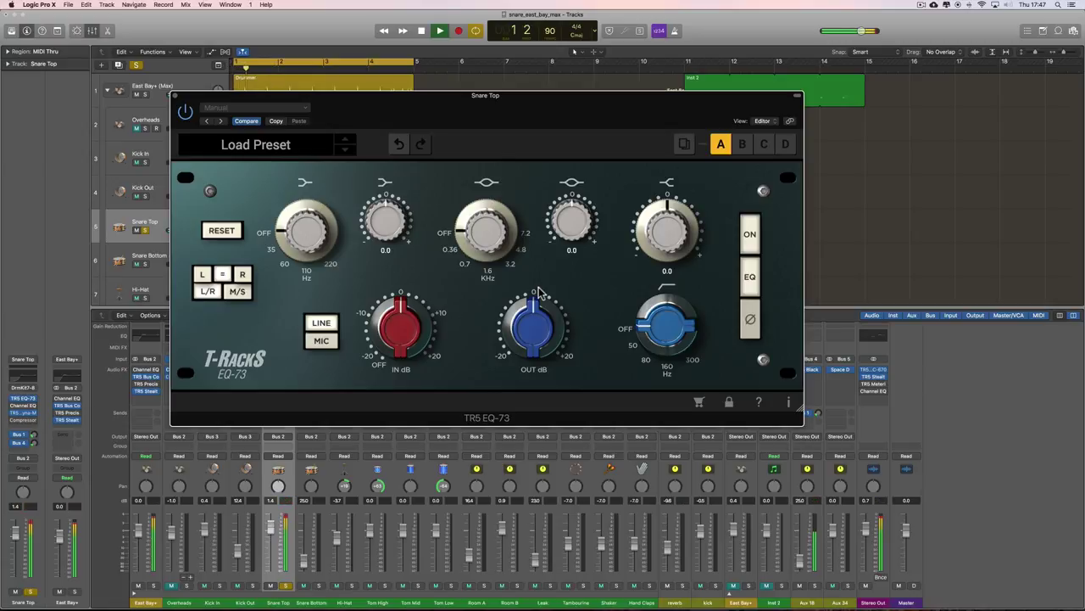
pyautogui.press('space')
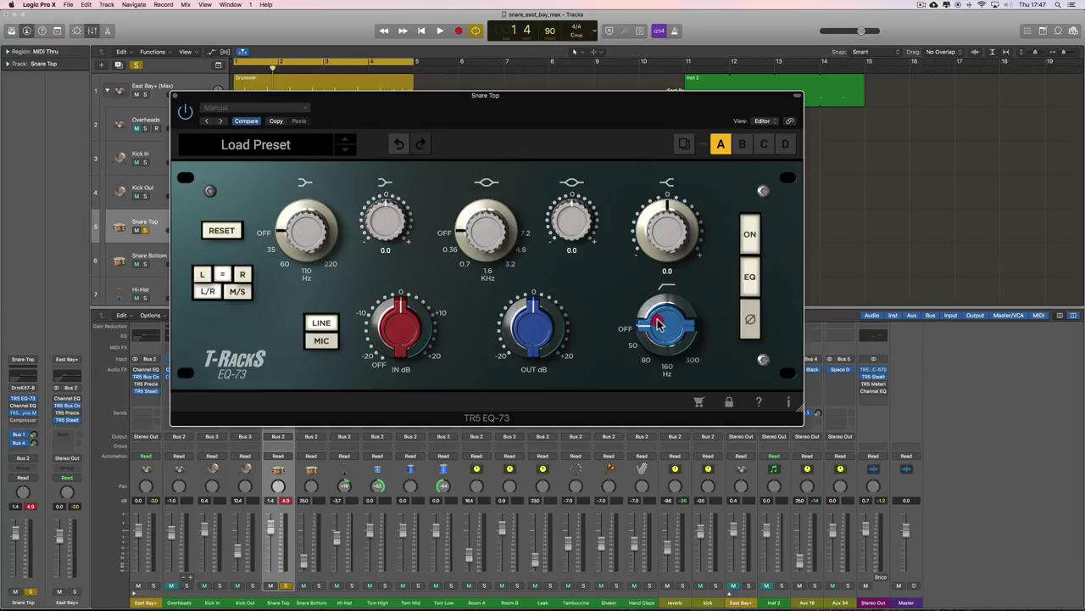
# - Try the EQ-73's high-pass filter at 160 Hz and play back the snare
pyautogui.moveTo(660, 324); pyautogui.dragTo(677, 370)
pyautogui.press('space')
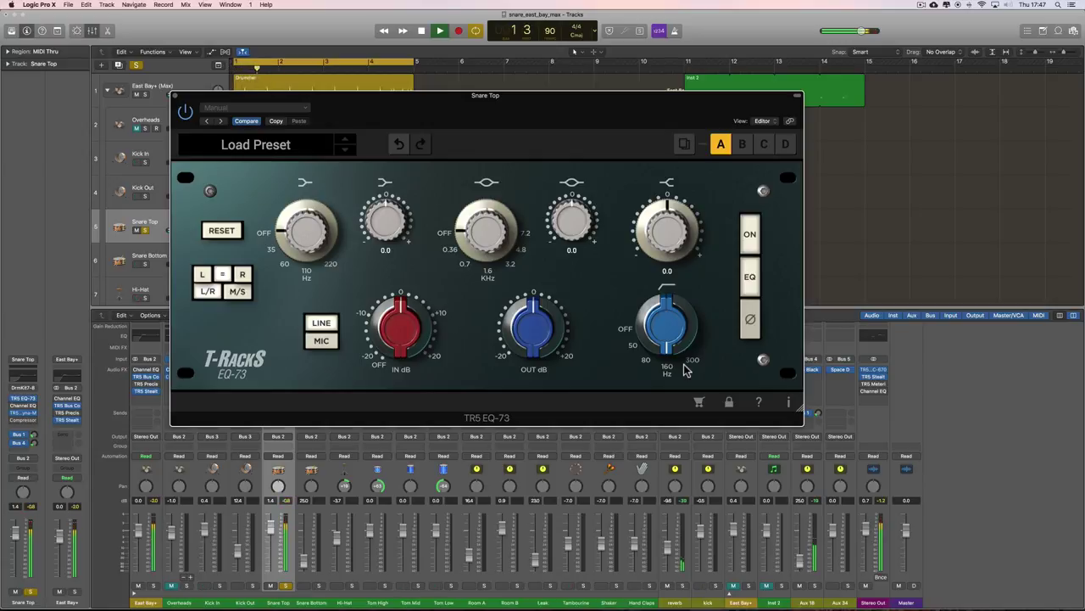
pyautogui.press('space')
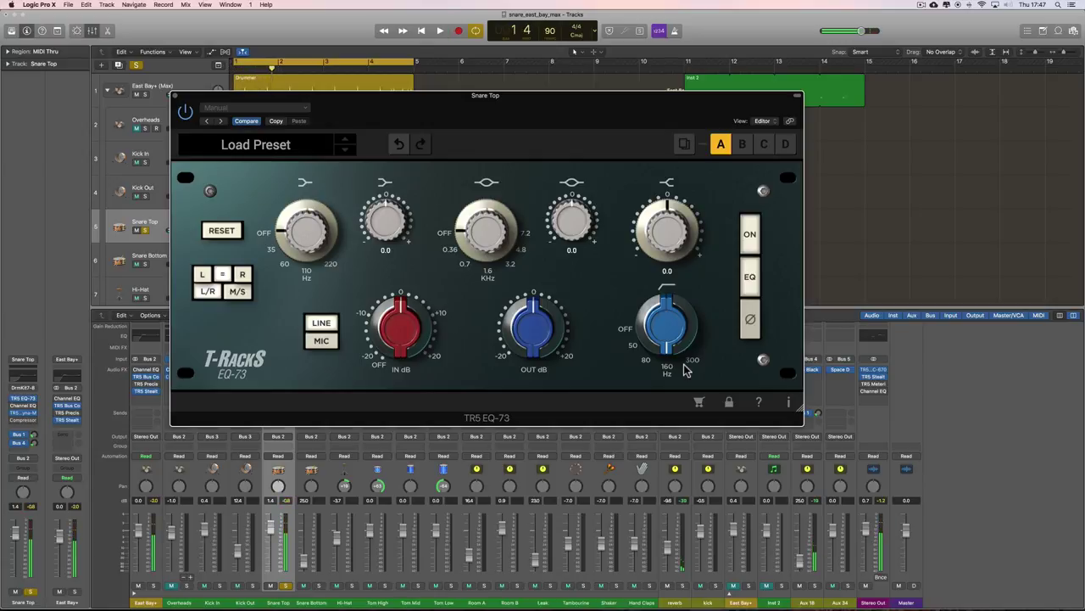
# - Set the EQ-73's high-pass filter to 300 Hz and audition the snare with it
pyautogui.moveTo(686, 370); pyautogui.dragTo(710, 378)
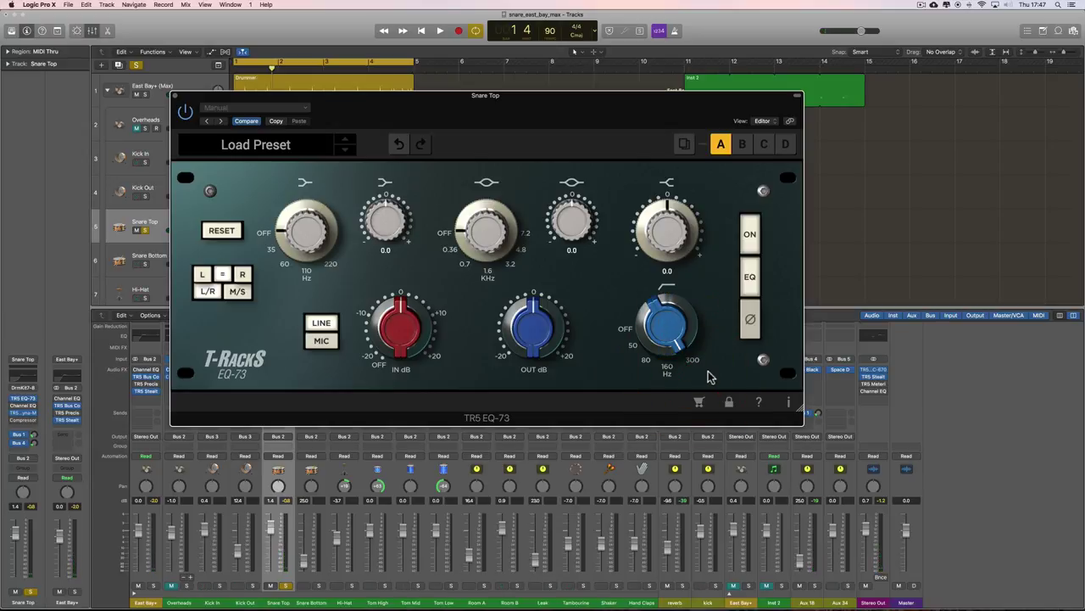
pyautogui.press('space')
pyautogui.press('space')
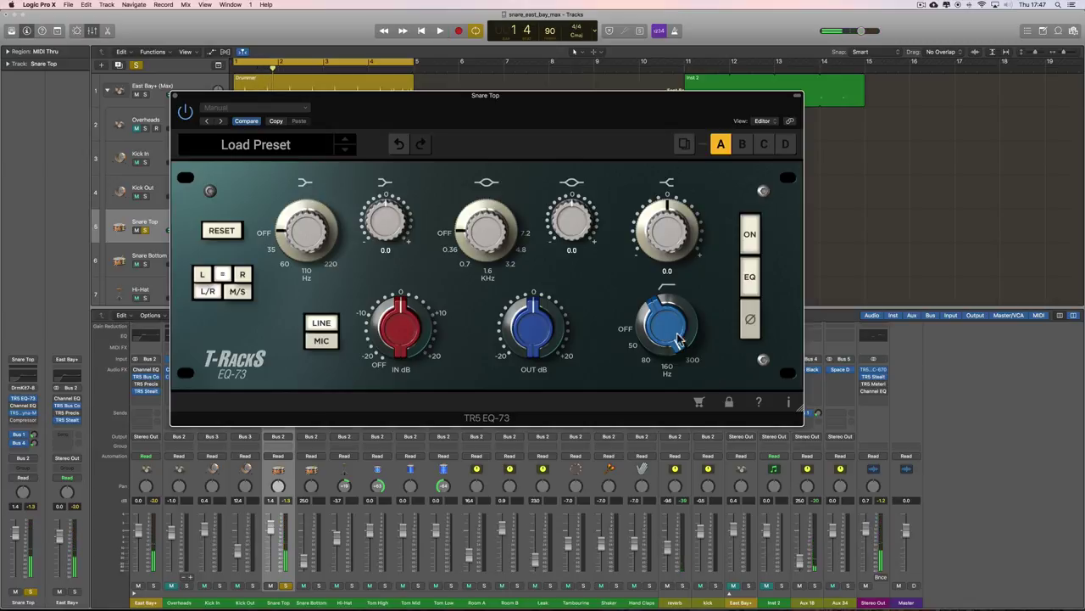
pyautogui.moveTo(666, 317); pyautogui.dragTo(710, 343)
pyautogui.press('space')
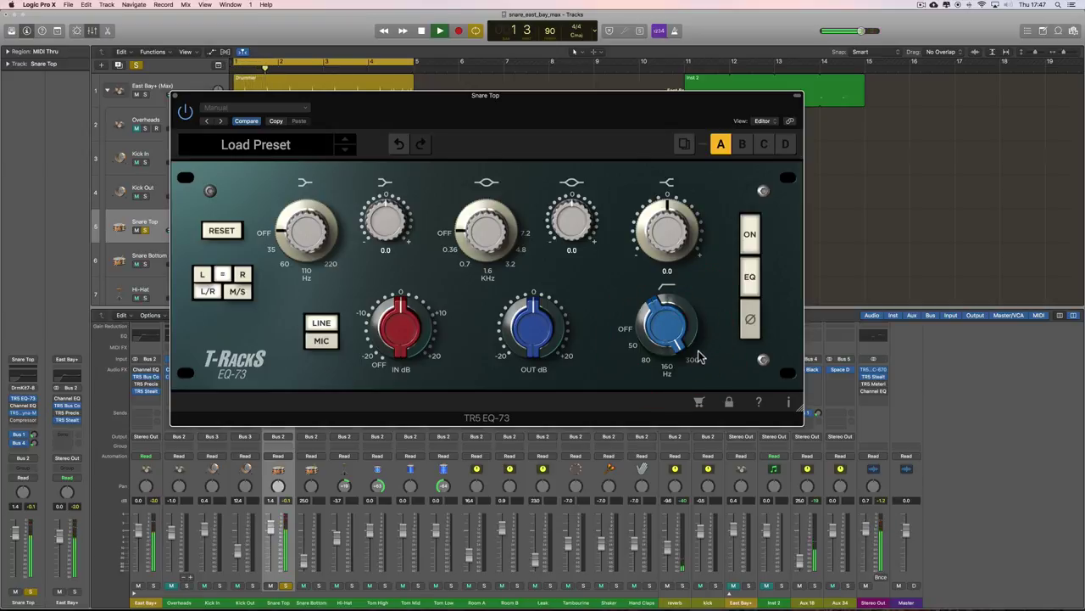
# - Boost the EQ-73's high shelf by 3.0 dB and play back the snare
pyautogui.moveTo(662, 248)
pyautogui.mouseDown()
pyautogui.moveTo(666, 190)
pyautogui.moveTo(670, 235)
pyautogui.mouseUp()
pyautogui.press('space')
pyautogui.press('space')
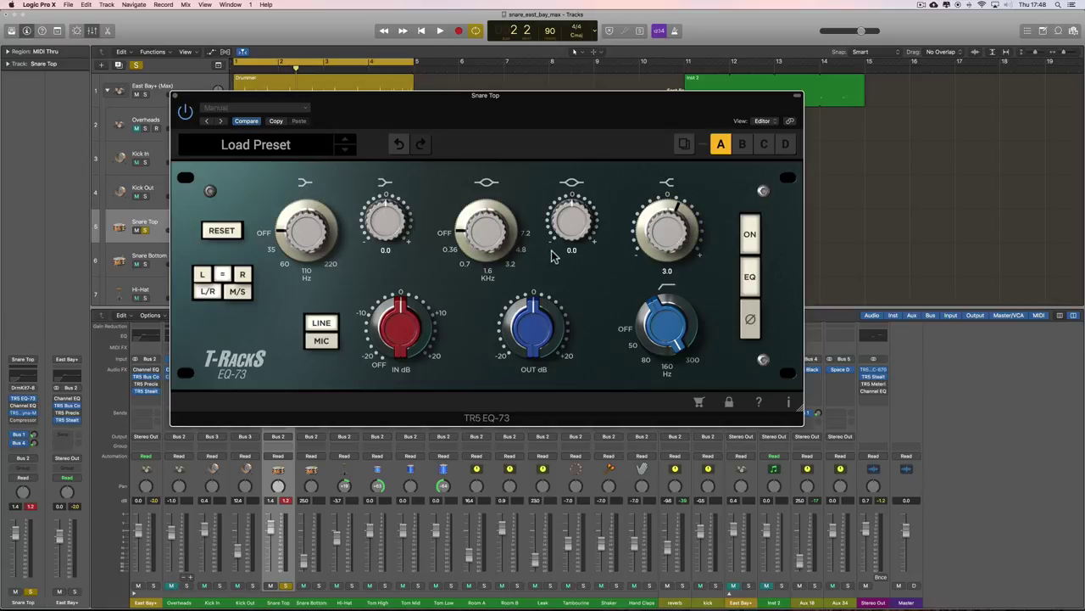
pyautogui.press('space')
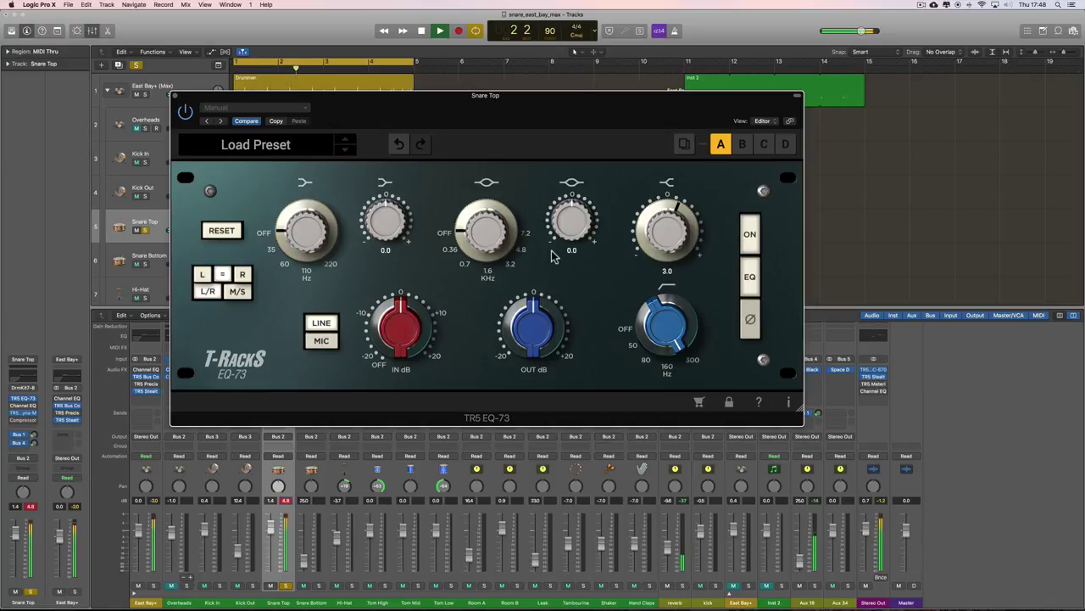
pyautogui.press('space')
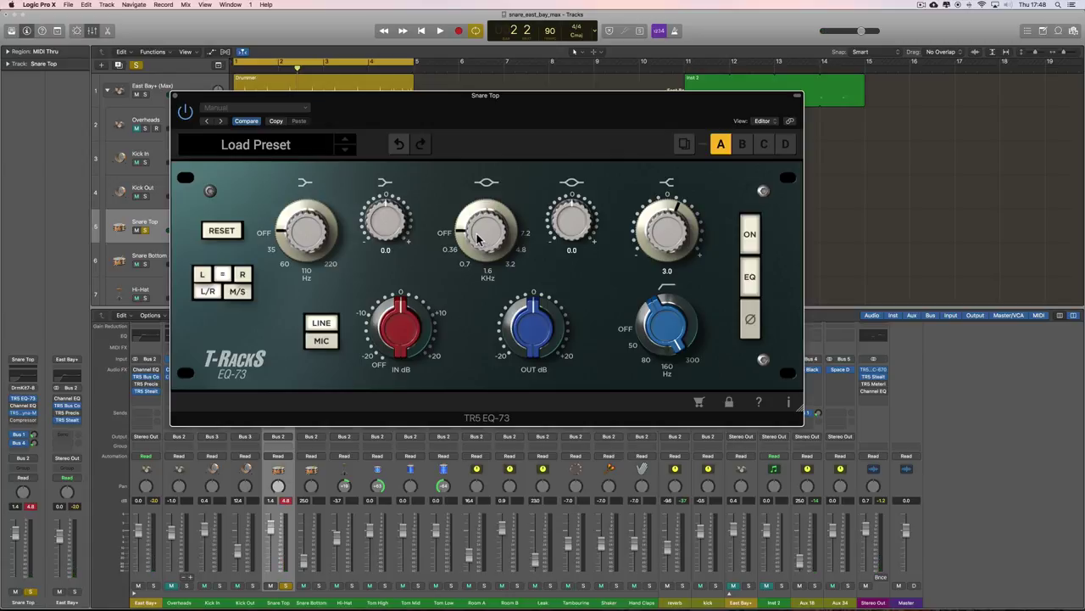
# - Try several mid-band frequencies on the EQ-73, settling on 0.36 kHz with an exaggerated 5.2 dB boost during playback
pyautogui.moveTo(478, 240); pyautogui.dragTo(512, 248)
pyautogui.click(479, 243)
pyautogui.moveTo(482, 254)
pyautogui.mouseDown()
pyautogui.moveTo(480, 238)
pyautogui.moveTo(464, 247)
pyautogui.moveTo(484, 244)
pyautogui.moveTo(496, 271)
pyautogui.mouseUp()
pyautogui.moveTo(485, 243)
pyautogui.mouseDown()
pyautogui.moveTo(509, 271)
pyautogui.moveTo(495, 234)
pyautogui.moveTo(508, 245)
pyautogui.moveTo(478, 202)
pyautogui.moveTo(480, 180)
pyautogui.moveTo(490, 220)
pyautogui.moveTo(482, 244)
pyautogui.mouseUp()
pyautogui.moveTo(481, 243); pyautogui.dragTo(482, 243)
pyautogui.click(482, 243)
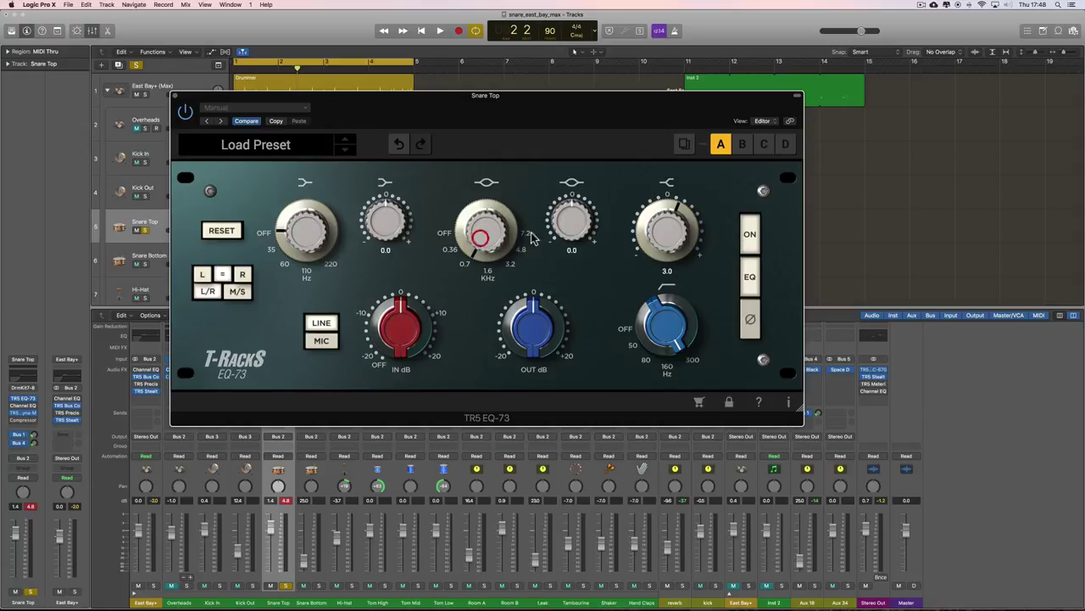
pyautogui.press('space')
pyautogui.click(562, 226)
pyautogui.moveTo(562, 227); pyautogui.dragTo(568, 184)
pyautogui.click(479, 213)
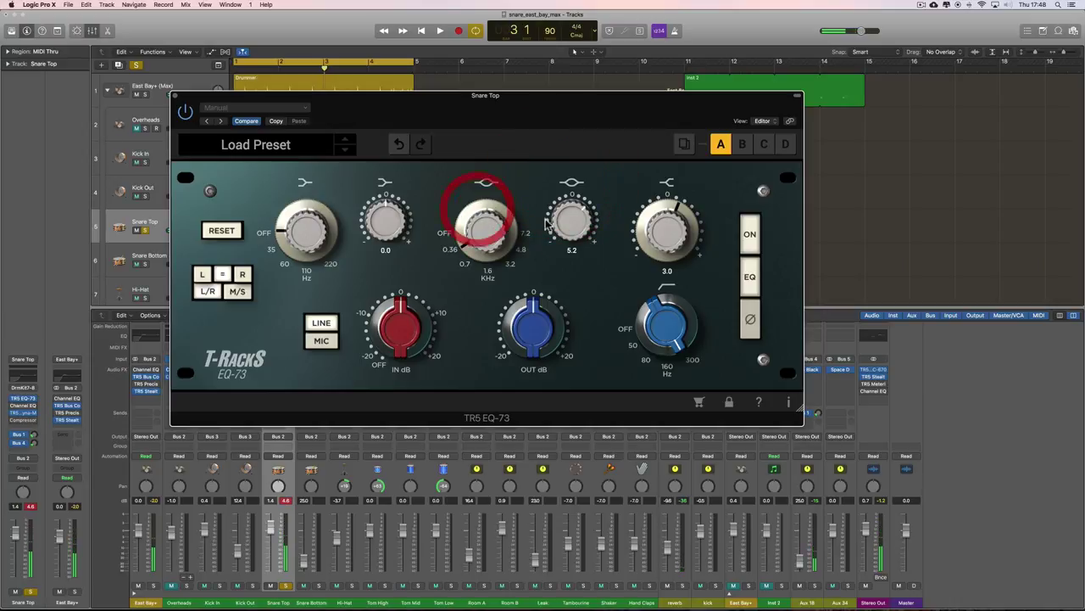
# - Reduce the EQ-73's mid-band boost to 2.1 dB while auditioning the soloed snare
pyautogui.press('space')
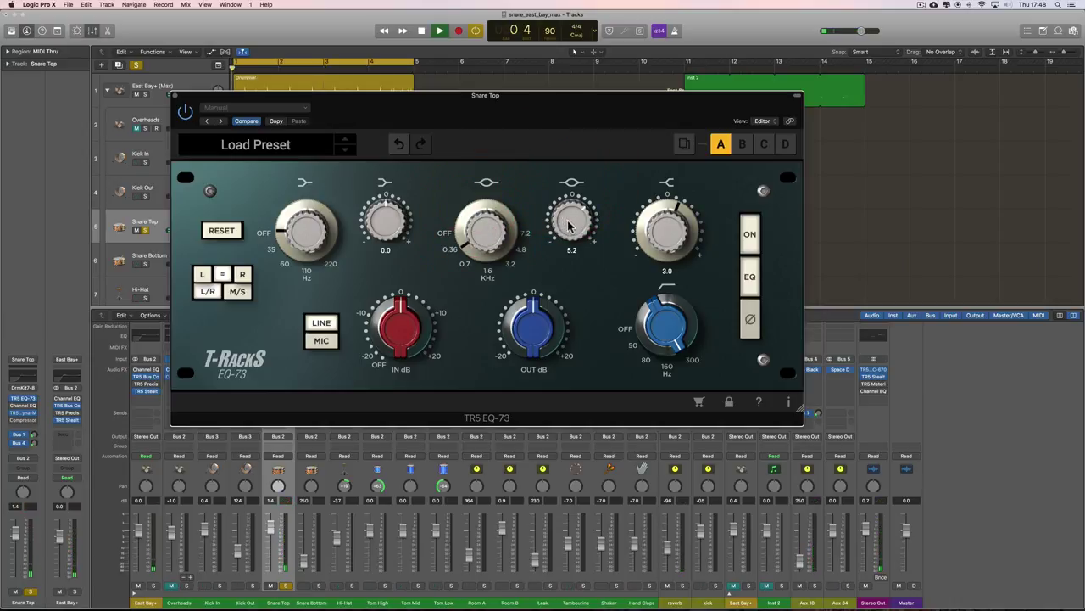
pyautogui.moveTo(570, 225)
pyautogui.mouseDown()
pyautogui.moveTo(573, 188)
pyautogui.moveTo(574, 243)
pyautogui.mouseUp()
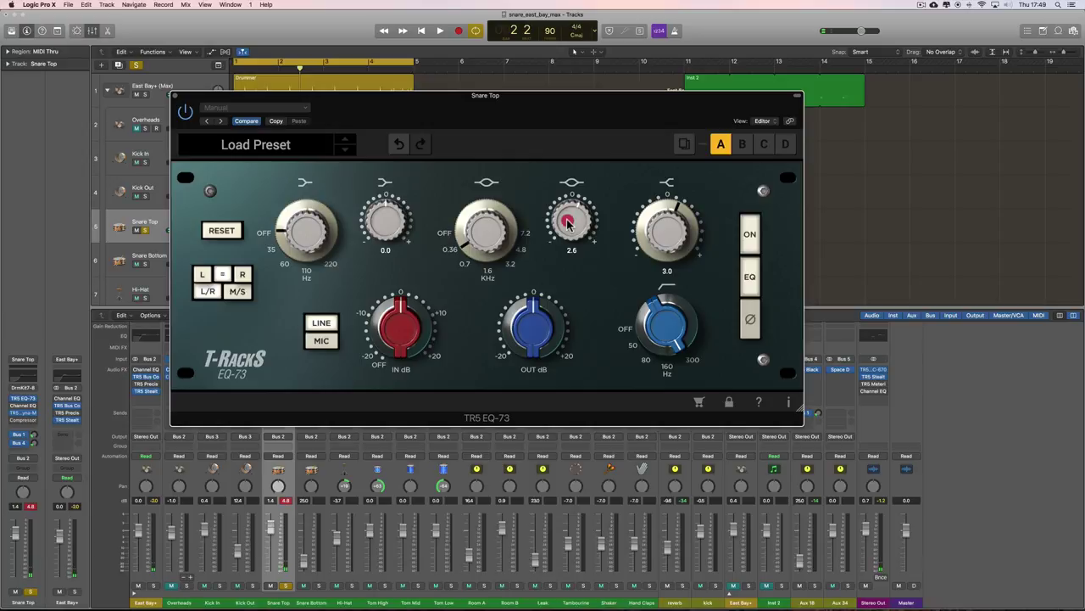
pyautogui.moveTo(568, 223); pyautogui.dragTo(568, 224)
pyautogui.press('space')
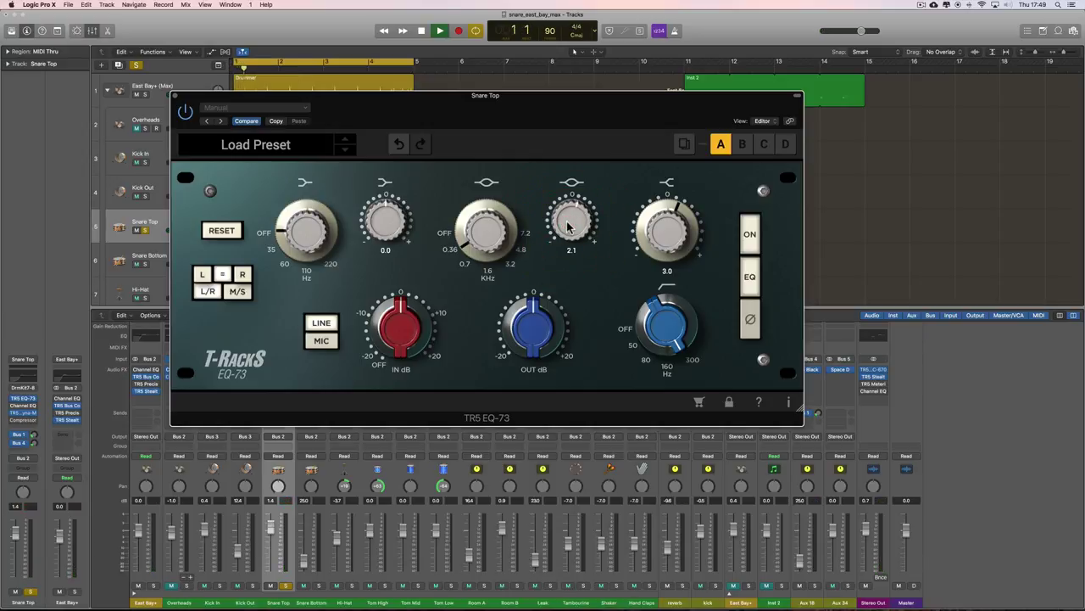
pyautogui.click(568, 225)
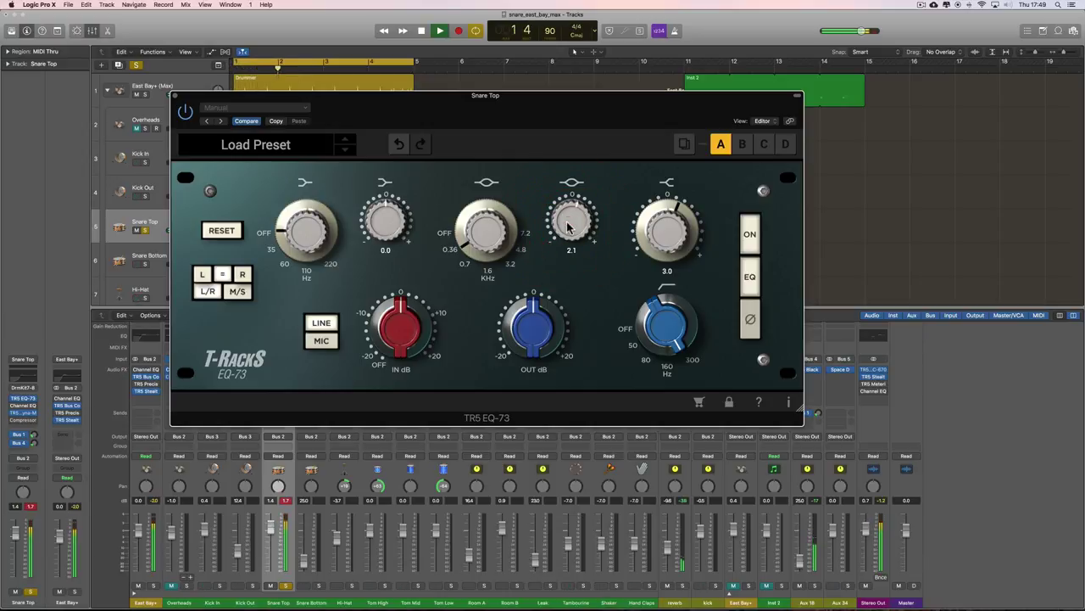
pyautogui.click(568, 225)
pyautogui.press('space')
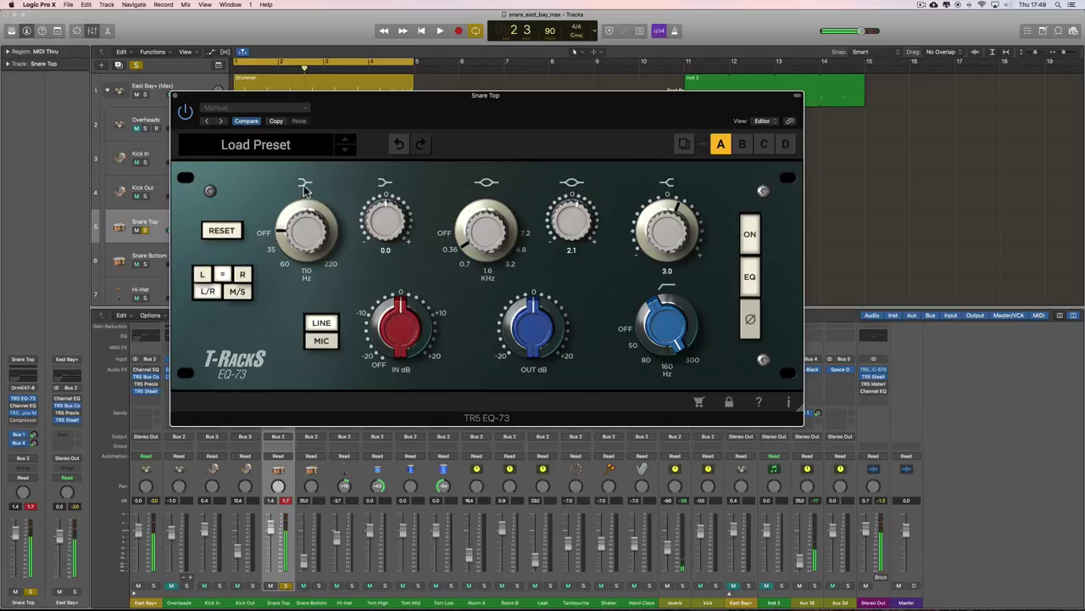
# - Close the EQ-73, unsolo Snare Top and set its fader to -0.7 dB within the full drum mix
pyautogui.click(178, 98)
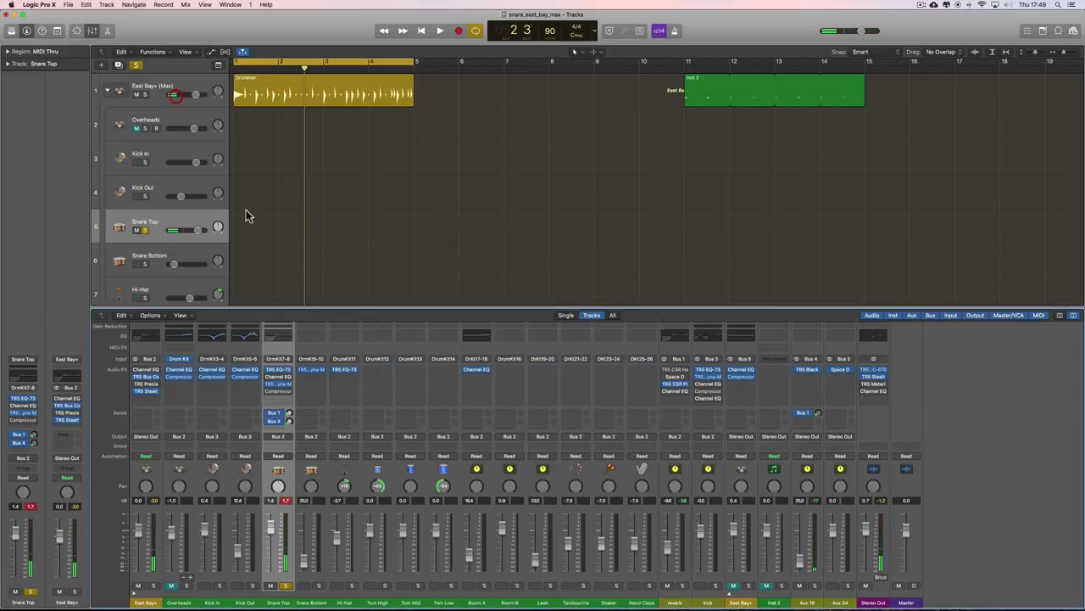
pyautogui.click(285, 586)
pyautogui.moveTo(271, 526); pyautogui.dragTo(275, 536)
pyautogui.press('space')
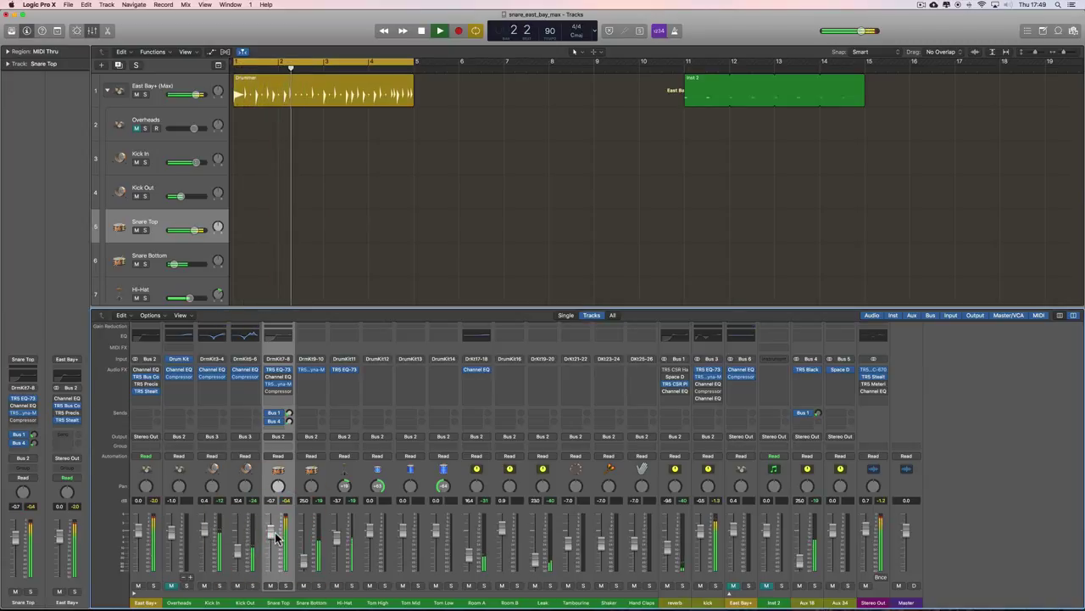
pyautogui.press('space')
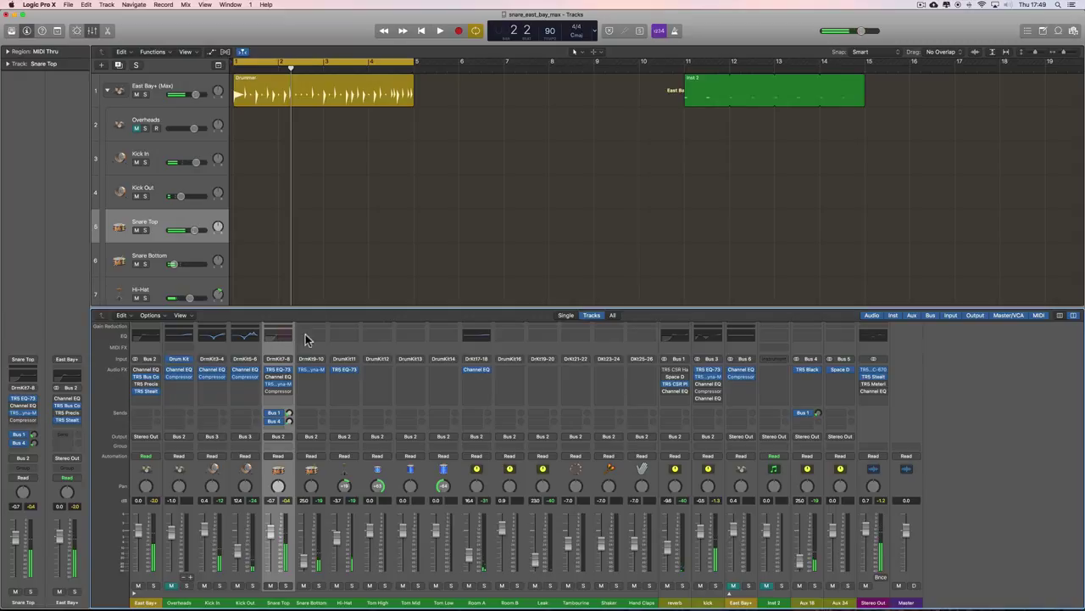
# - Open Snare Top's Channel EQ, centre its window and disable the 360 Hz band
pyautogui.click(279, 337)
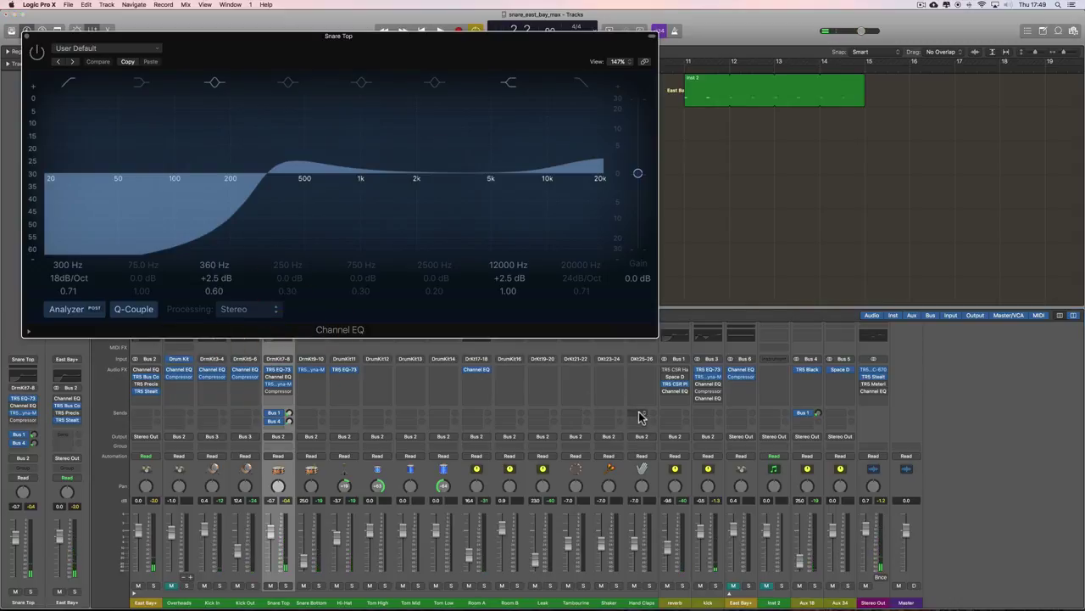
pyautogui.moveTo(419, 38); pyautogui.dragTo(649, 129)
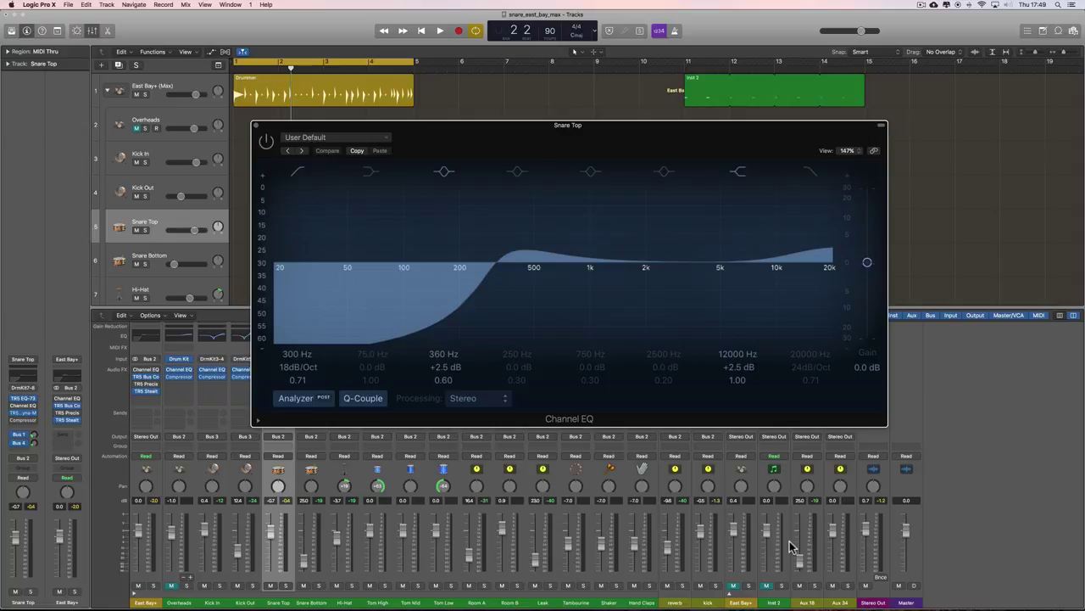
pyautogui.click(443, 171)
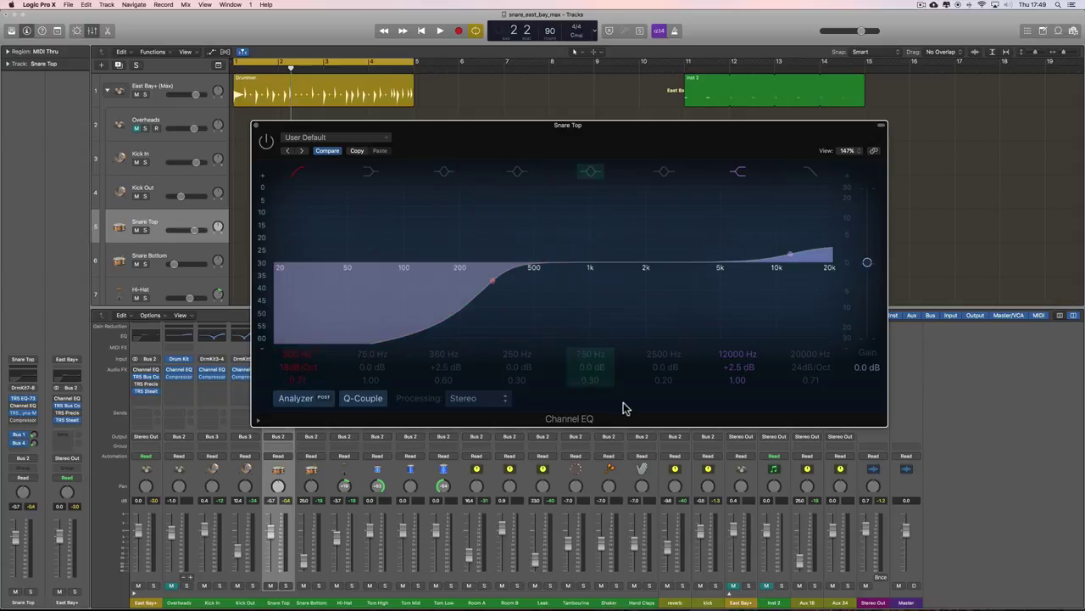
# - Re-enable the 360 Hz band in Snare Top's Channel EQ, audition the drum mix and close the EQ
pyautogui.click(442, 174)
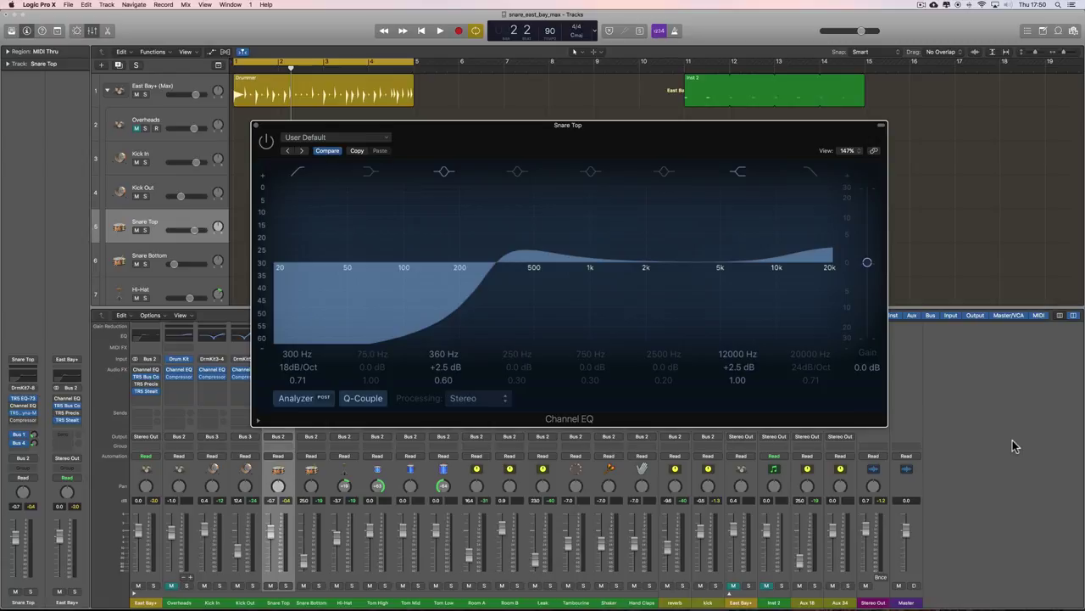
pyautogui.press('space')
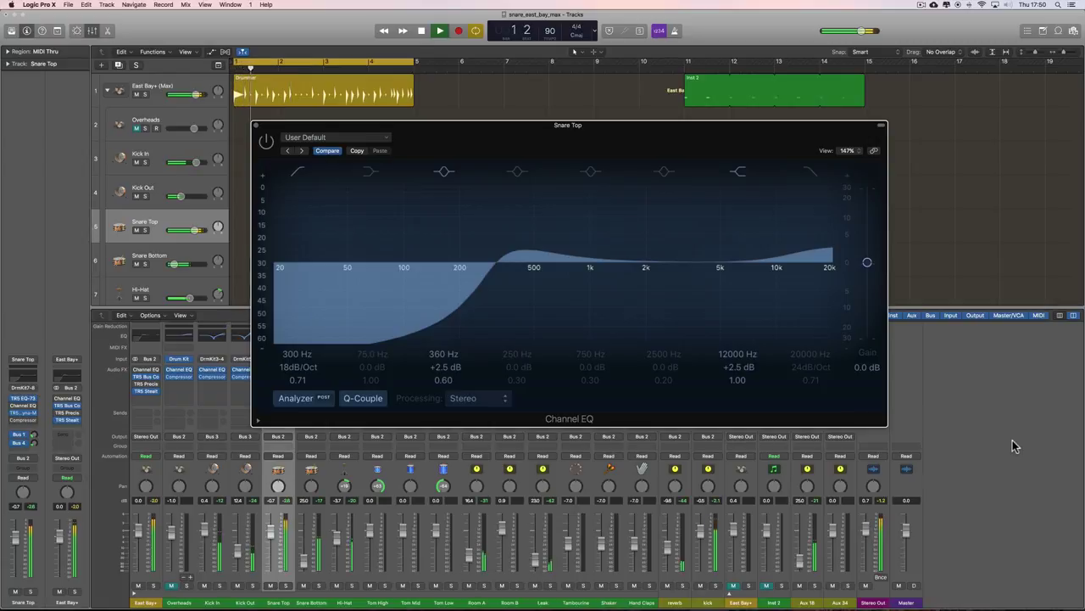
pyautogui.click(256, 124)
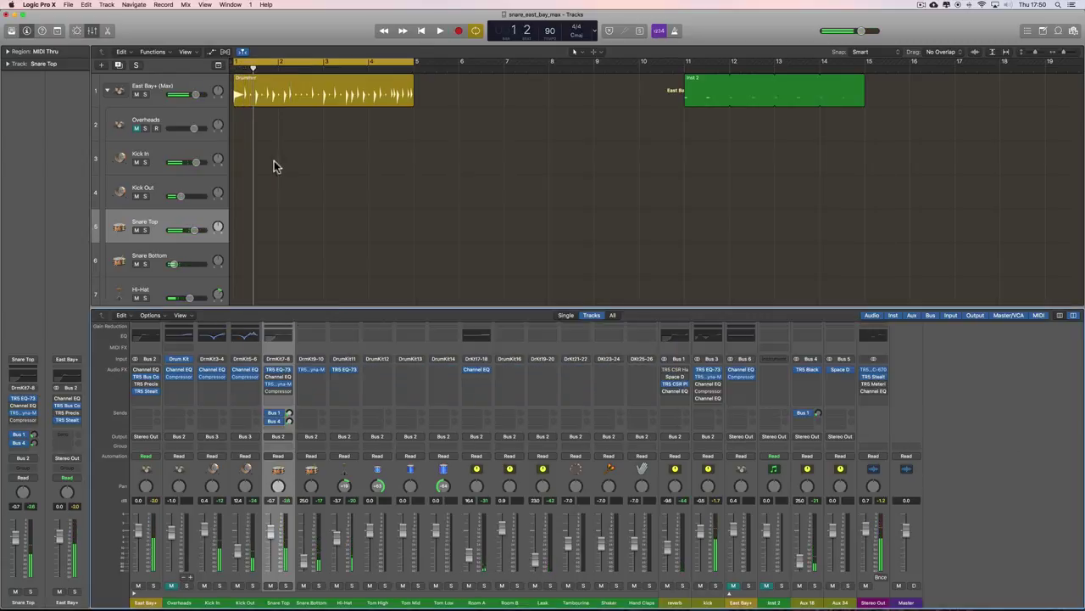
# - Review Snare Top's EQ-73 settings for comparison and close the plug-in
pyautogui.click(279, 370)
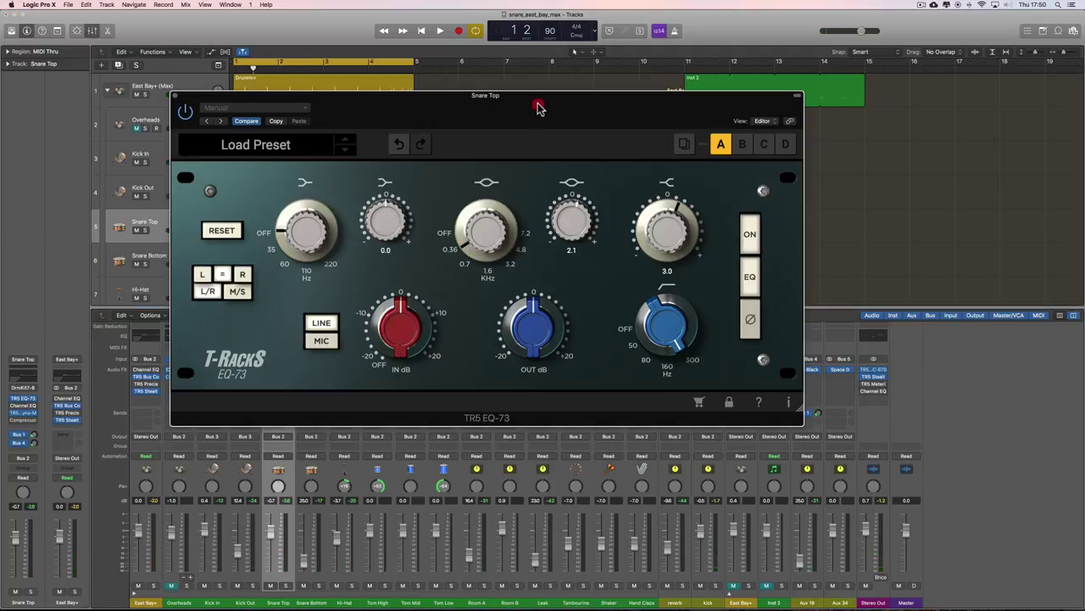
pyautogui.click(539, 106)
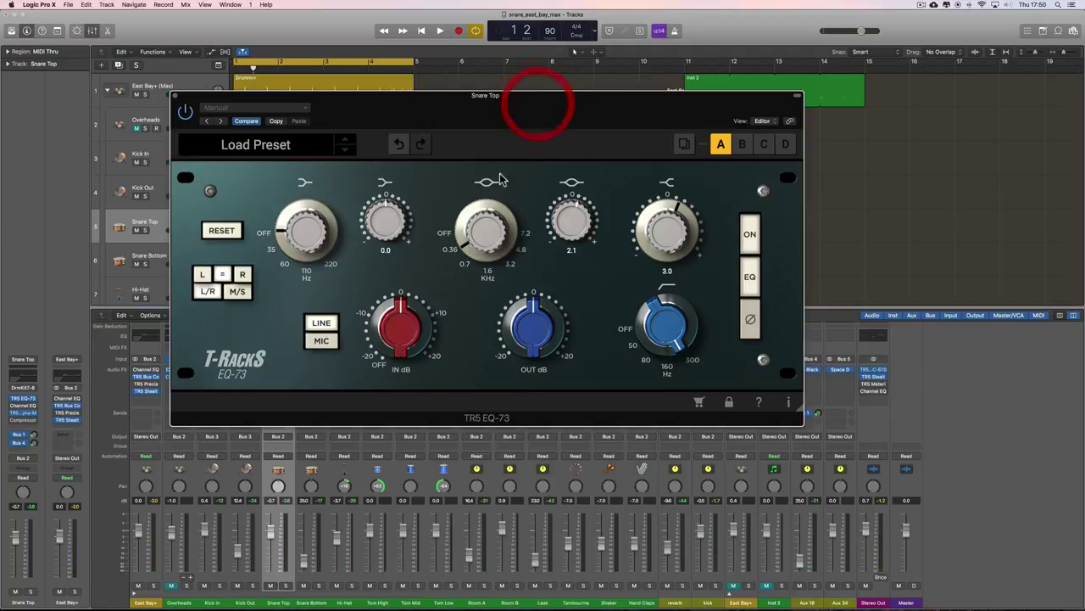
pyautogui.click(175, 96)
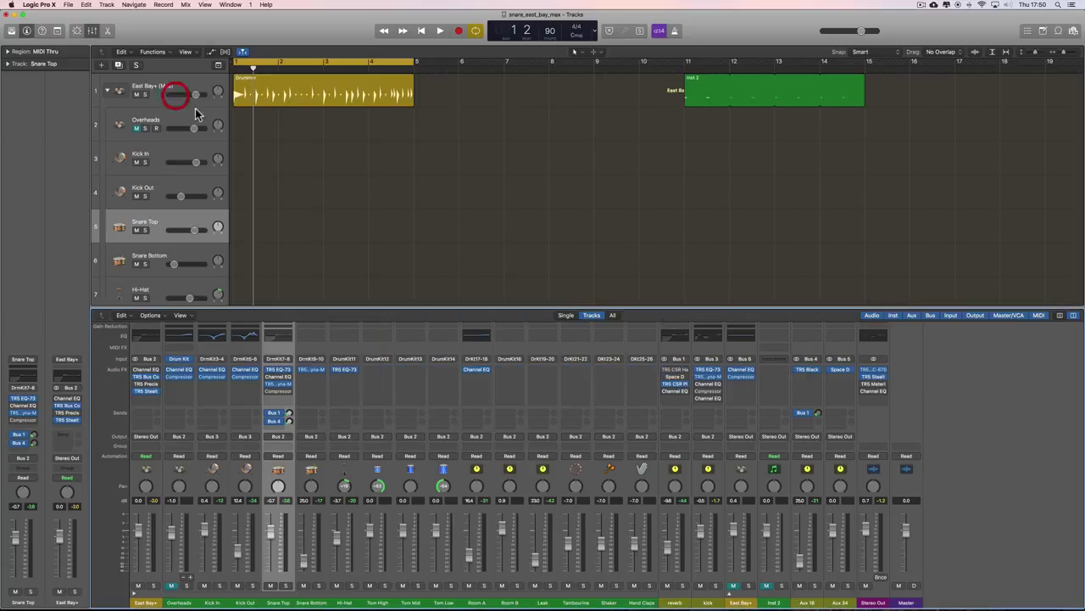
# - Solo the Hi-Hat channel, open its EQ-73 and centre the plug-in window
pyautogui.click(348, 577)
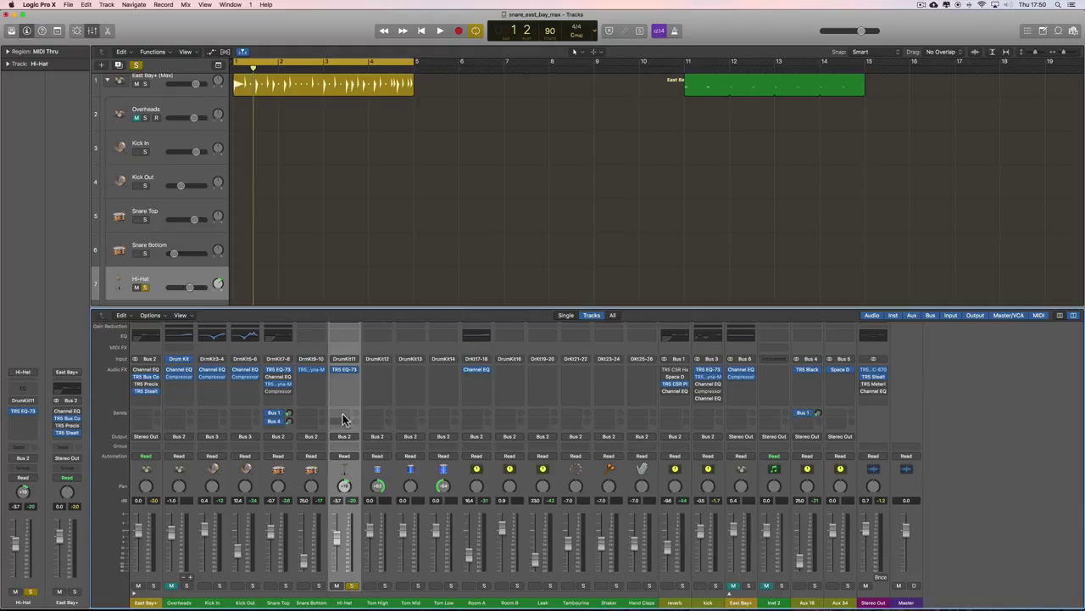
pyautogui.click(344, 369)
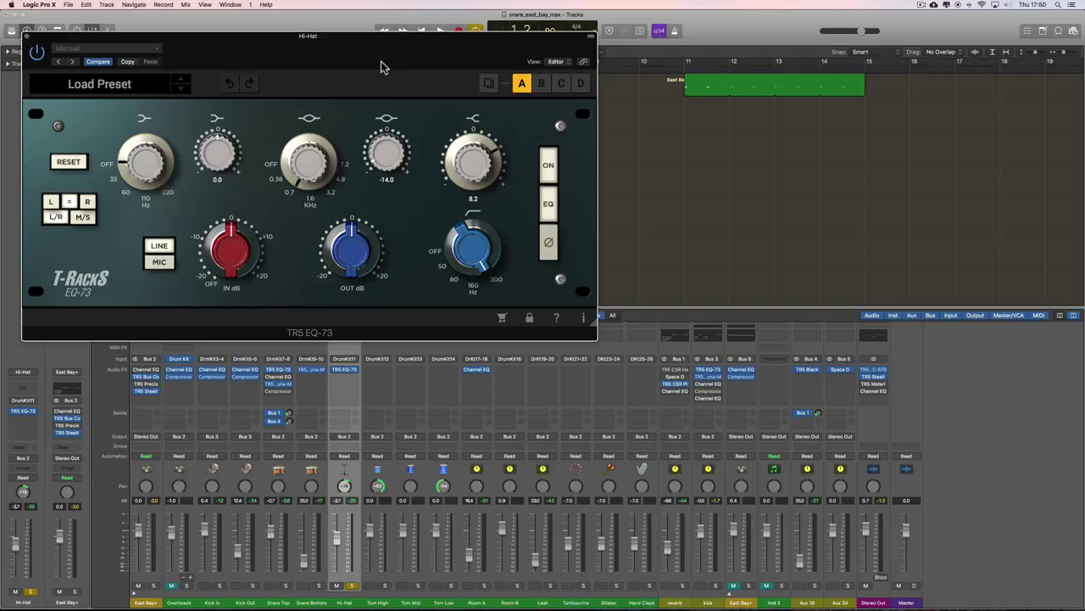
pyautogui.moveTo(369, 50); pyautogui.dragTo(521, 119)
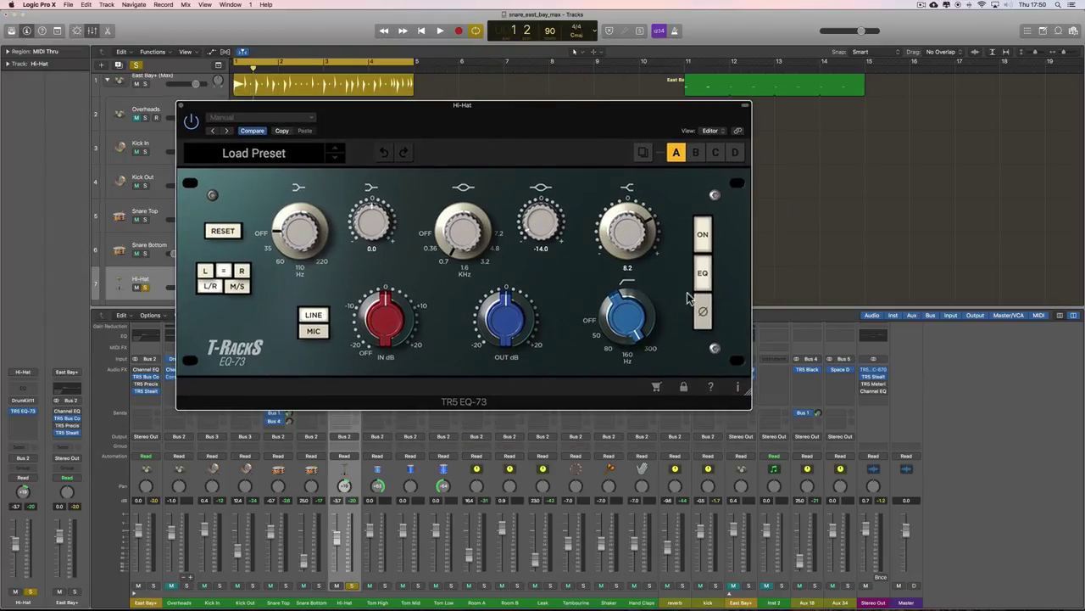
# - Audition the soloed Hi-Hat with the EQ section bypassed, raise its fader to -0.7 dB and re-enable the EQ
pyautogui.press('space')
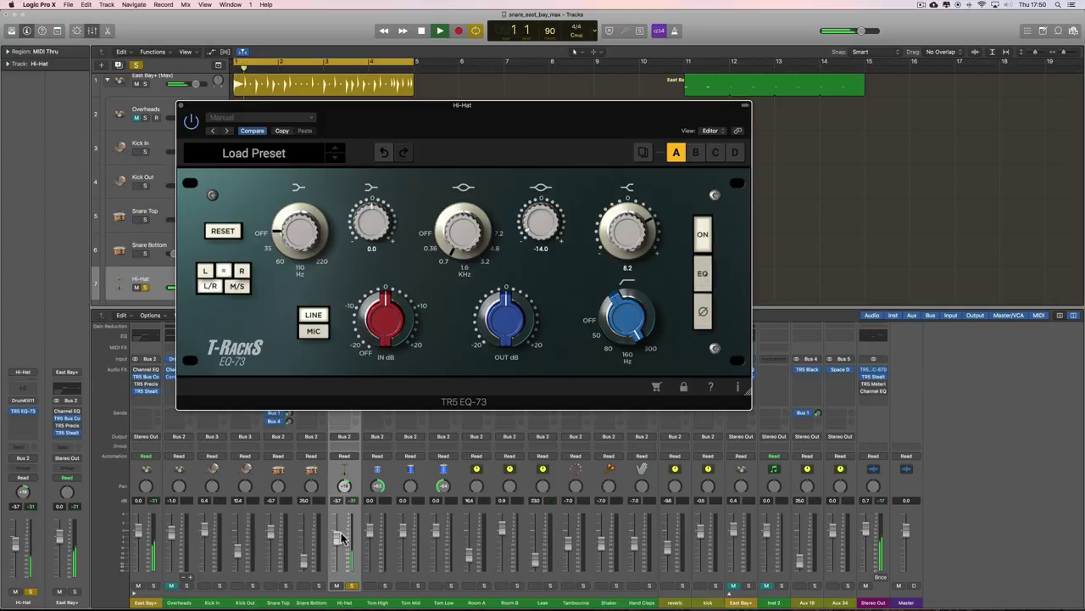
pyautogui.click(343, 534)
pyautogui.press('space')
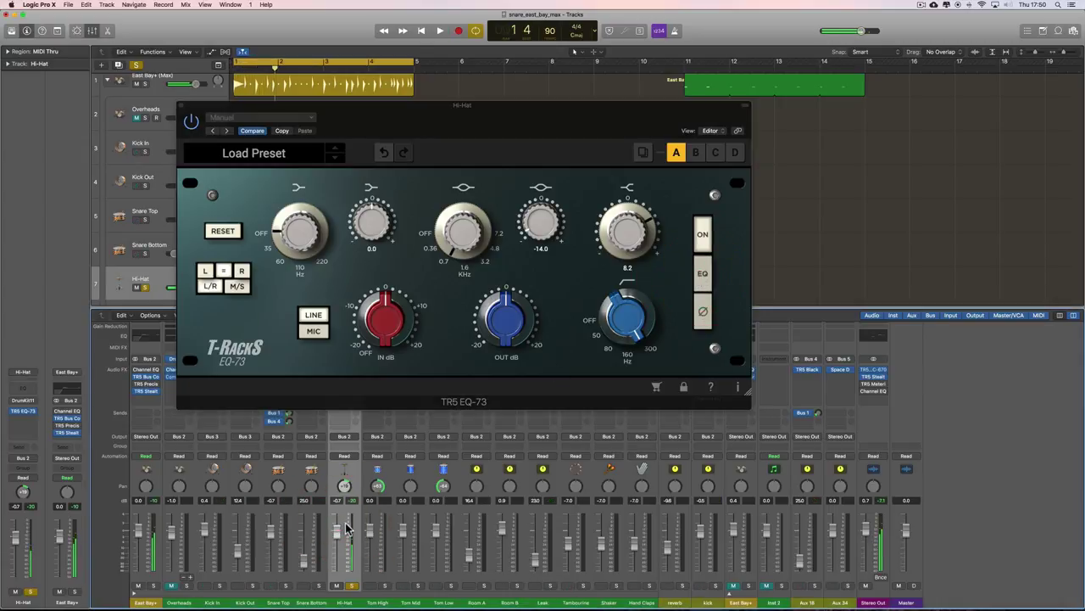
pyautogui.click(704, 284)
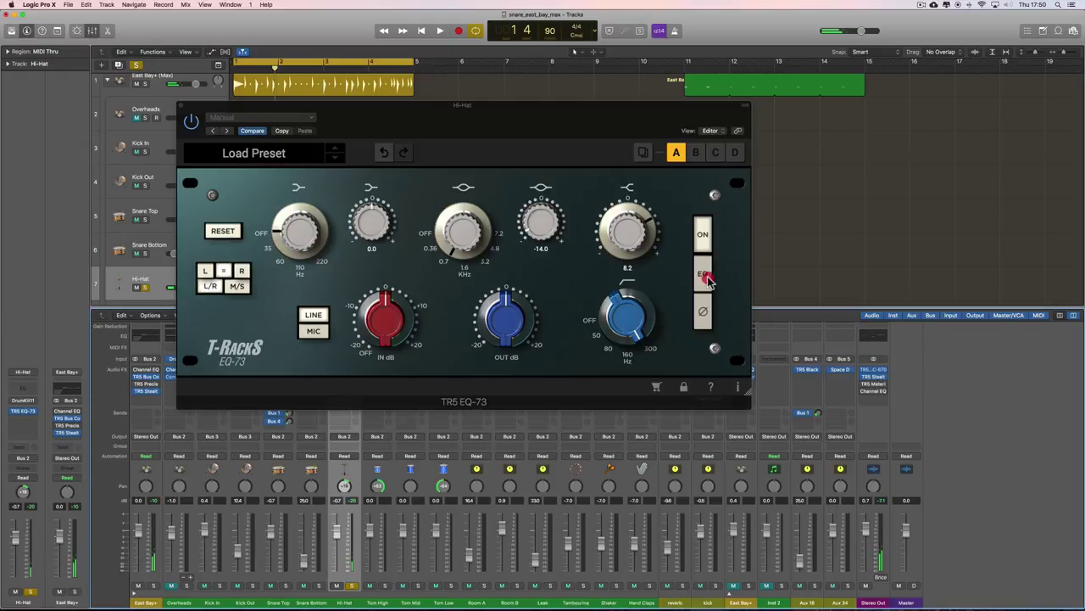
# - Set the Hi-Hat EQ-73's mid-band gain to 0.1 dB and turn off its high-pass filter while auditioning
pyautogui.click(632, 232)
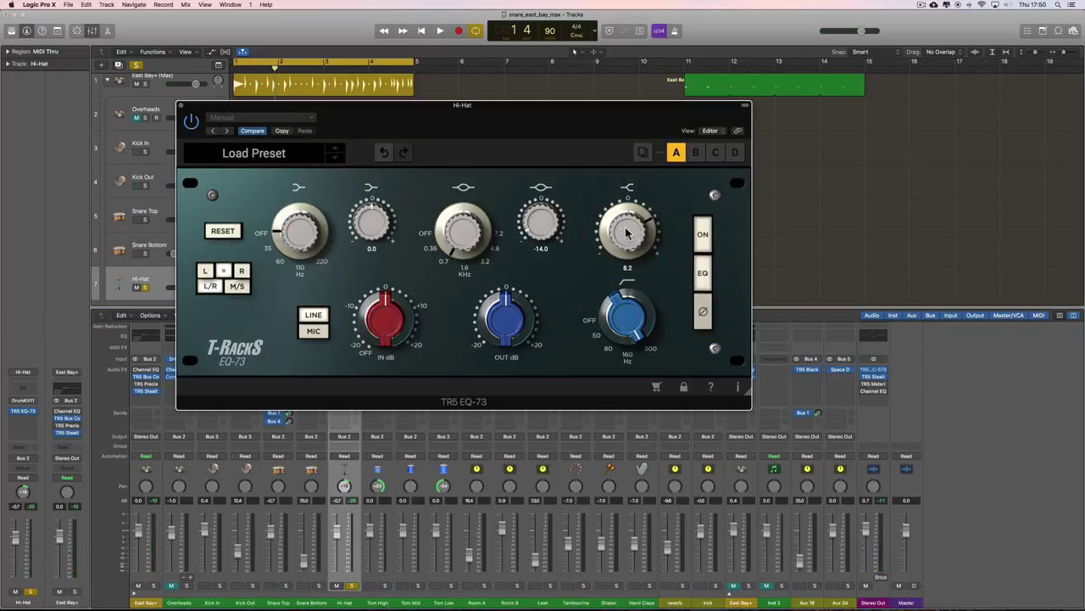
pyautogui.moveTo(547, 229); pyautogui.dragTo(541, 169)
pyautogui.press('space')
pyautogui.click(584, 167)
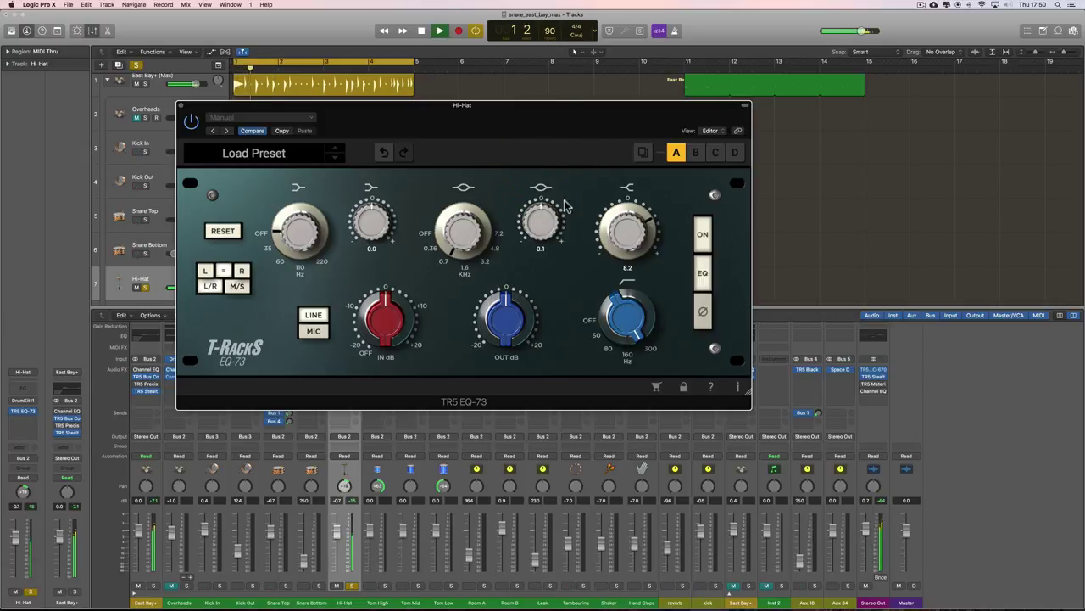
pyautogui.press('space')
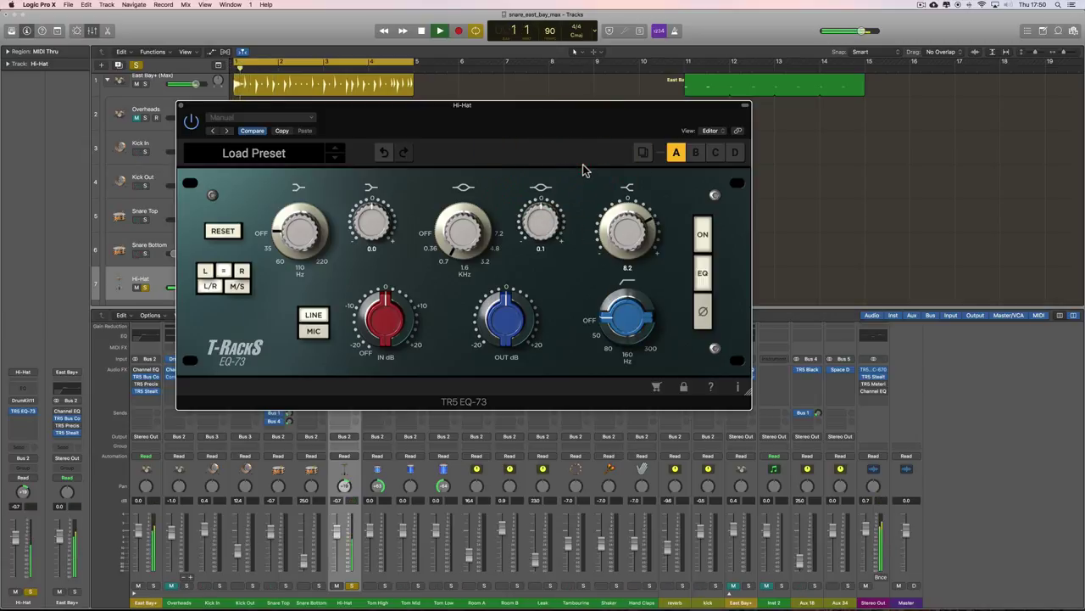
pyautogui.press('space')
# - Restore the Hi-Hat EQ-73's high-pass filter to 300 Hz and audition the soloed track
pyautogui.moveTo(628, 316); pyautogui.dragTo(628, 302)
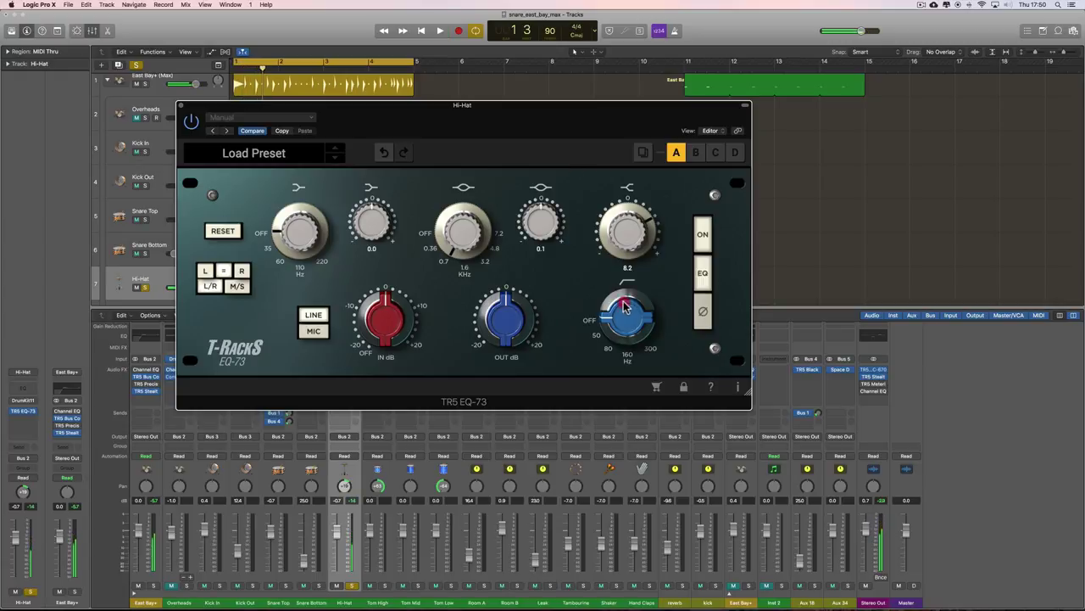
pyautogui.click(719, 483)
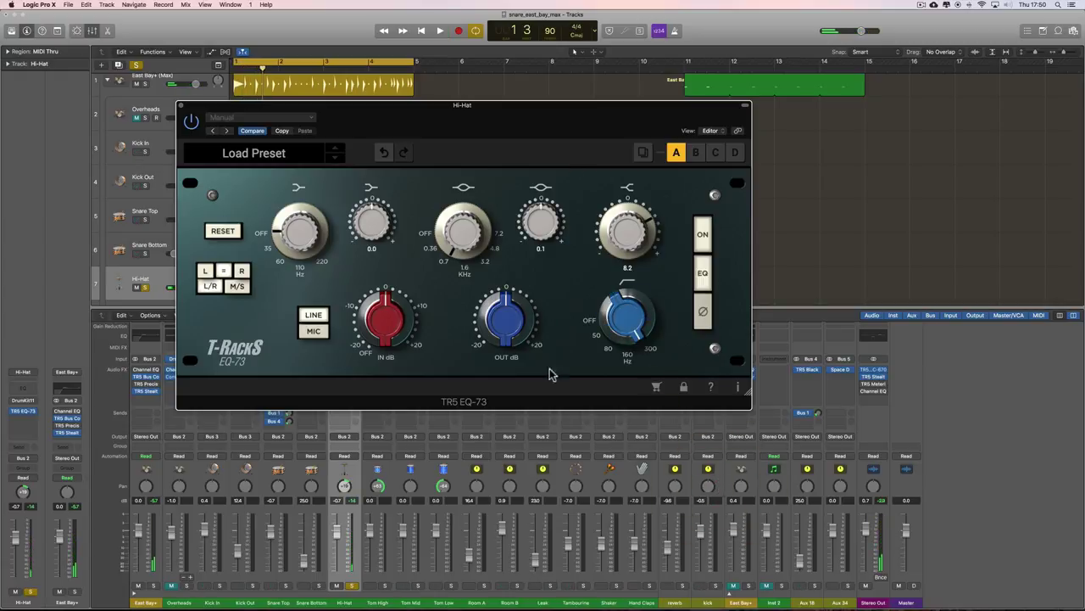
pyautogui.press('space')
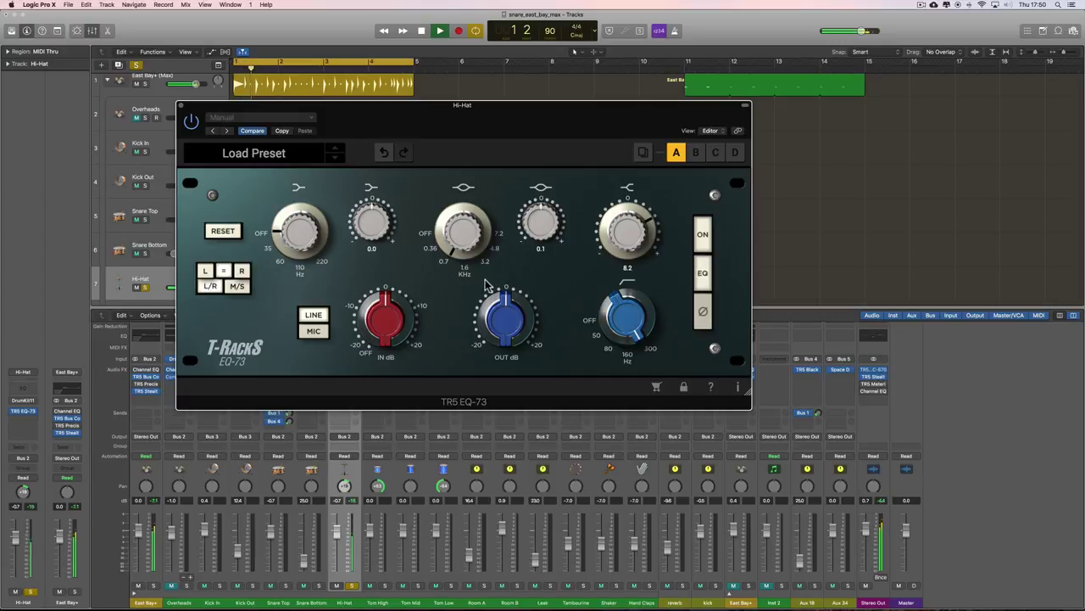
pyautogui.press('space')
# - Cut the Hi-Hat EQ-73's mid band by 11.6 dB, trying the cut at 0.36 kHz during playback
pyautogui.moveTo(537, 227); pyautogui.dragTo(547, 273)
pyautogui.click(447, 225)
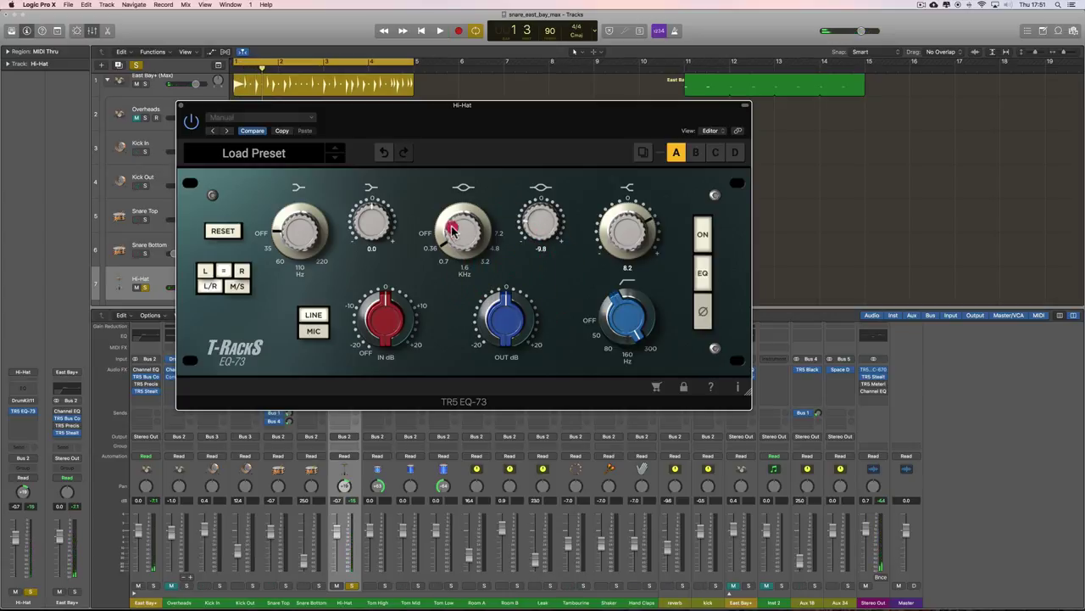
pyautogui.press('space')
pyautogui.moveTo(537, 227); pyautogui.dragTo(539, 229)
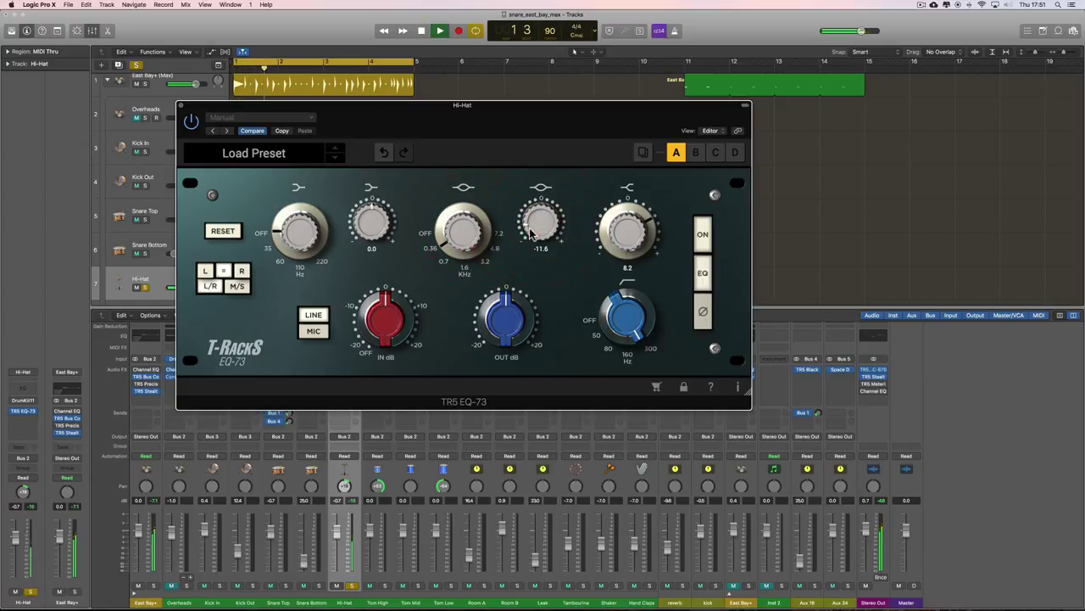
pyautogui.press('space')
# - Set the Hi-Hat EQ-73's mid-band frequency to 0.7 kHz and audition the cut
pyautogui.click(471, 256)
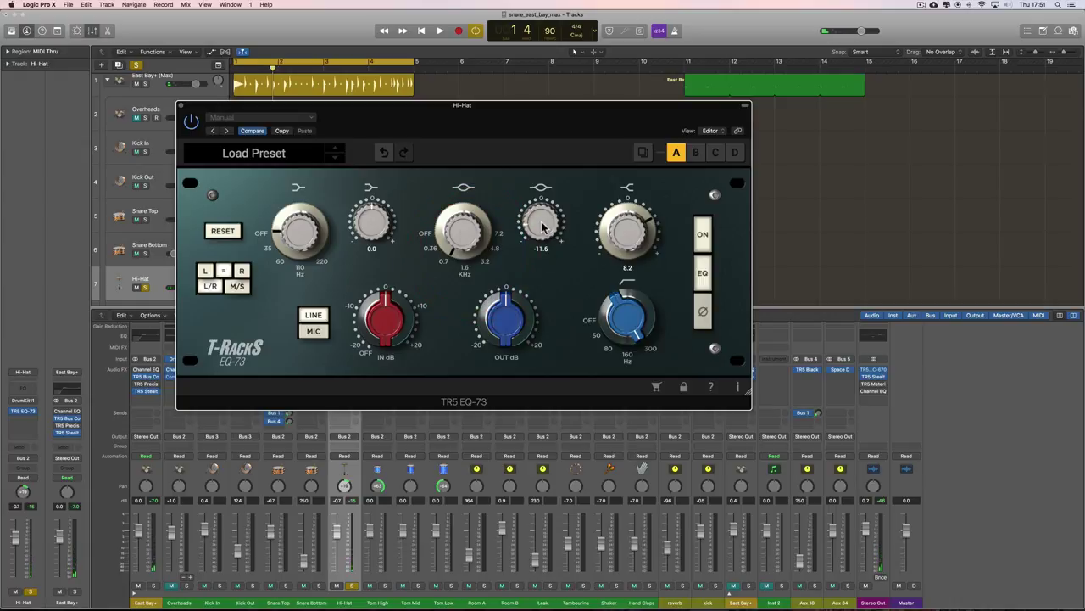
pyautogui.press('space')
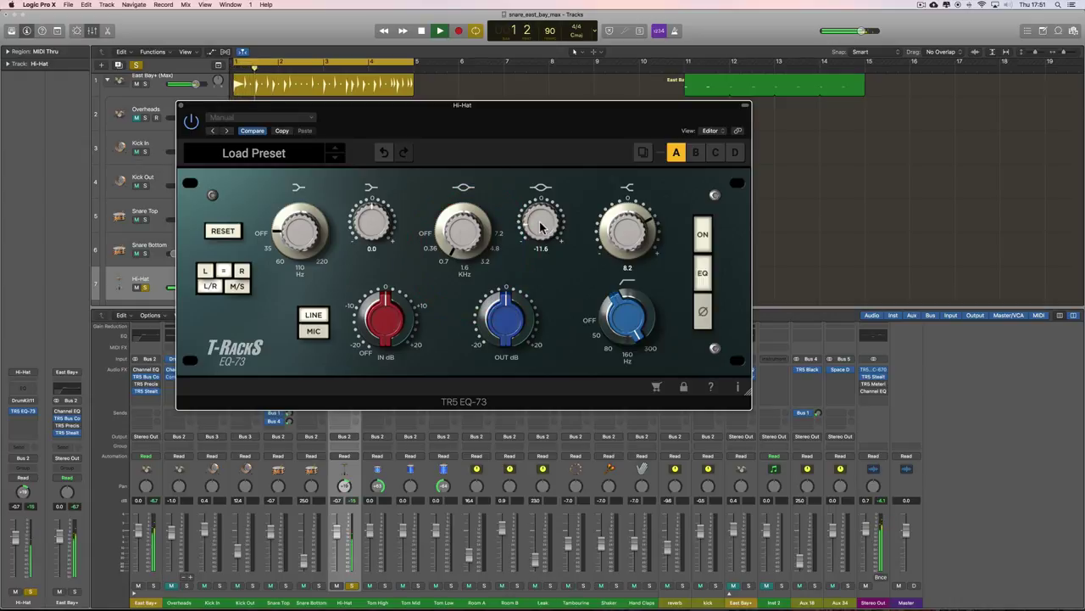
pyautogui.press('space')
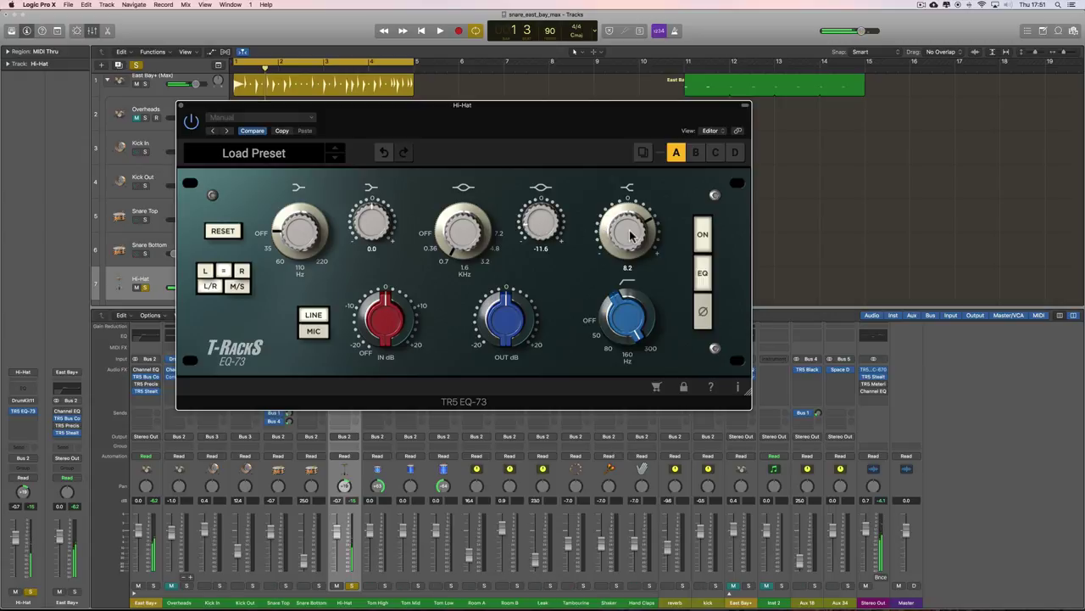
# - Close the Hi-Hat's EQ-73, lower its fader to -3.2 dB and unsolo the channel
pyautogui.click(181, 106)
pyautogui.moveTo(336, 530)
pyautogui.mouseDown()
pyautogui.moveTo(340, 551)
pyautogui.moveTo(337, 537)
pyautogui.mouseUp()
pyautogui.click(351, 585)
# - Play the full drum mix and lower Snare Top's fader to -1.0 dB
pyautogui.press('space')
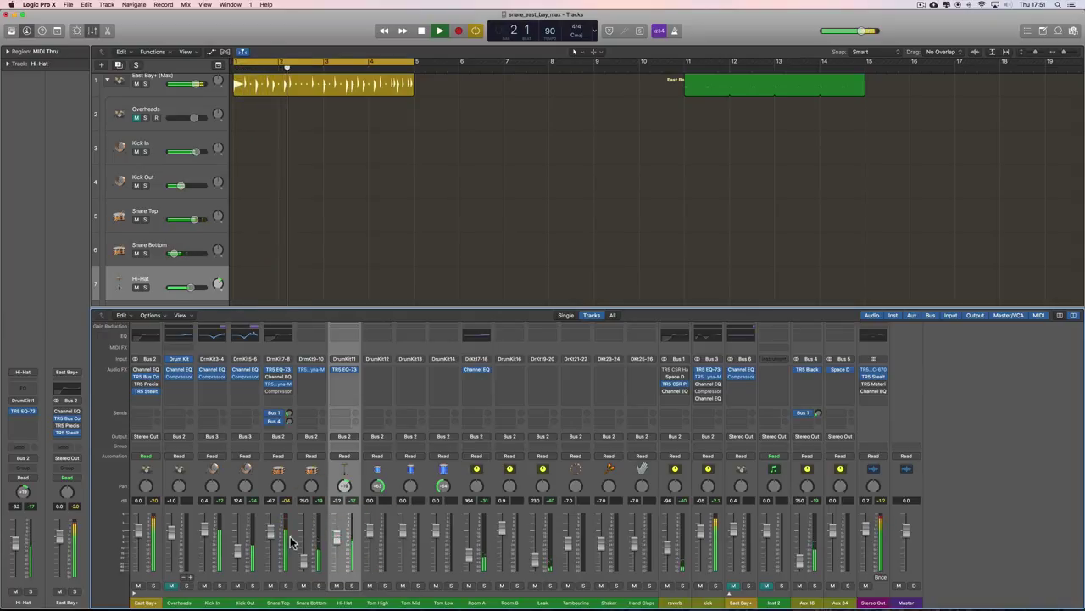
pyautogui.moveTo(271, 529); pyautogui.dragTo(271, 533)
pyautogui.press('space')
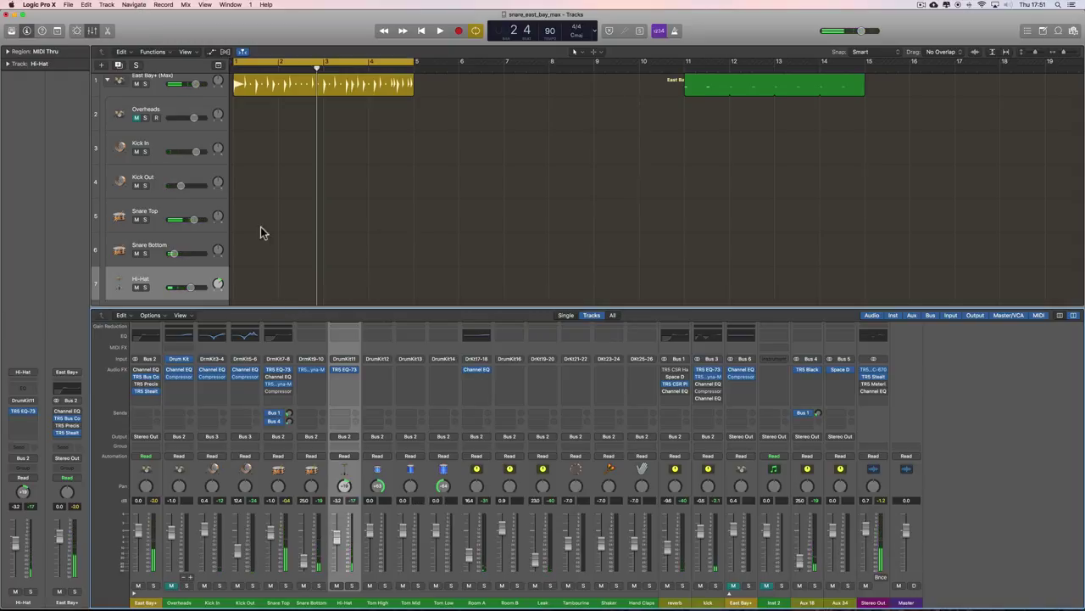
# - Hide the mixer, select the Snare Top track, review its EQ-73 and close the plug-in
pyautogui.click(91, 32)
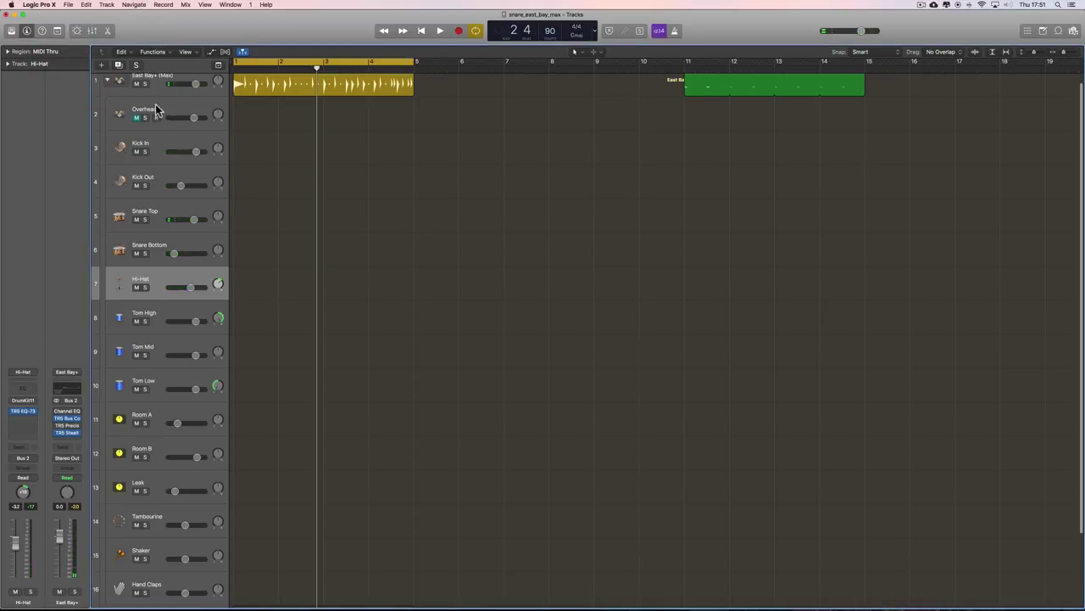
pyautogui.click(151, 219)
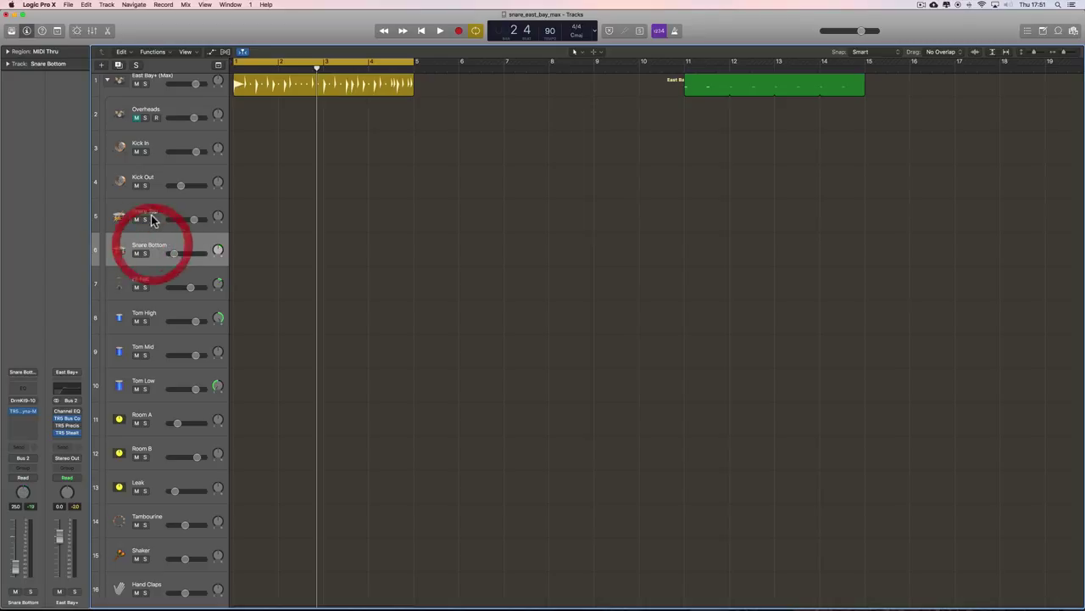
pyautogui.click(25, 402)
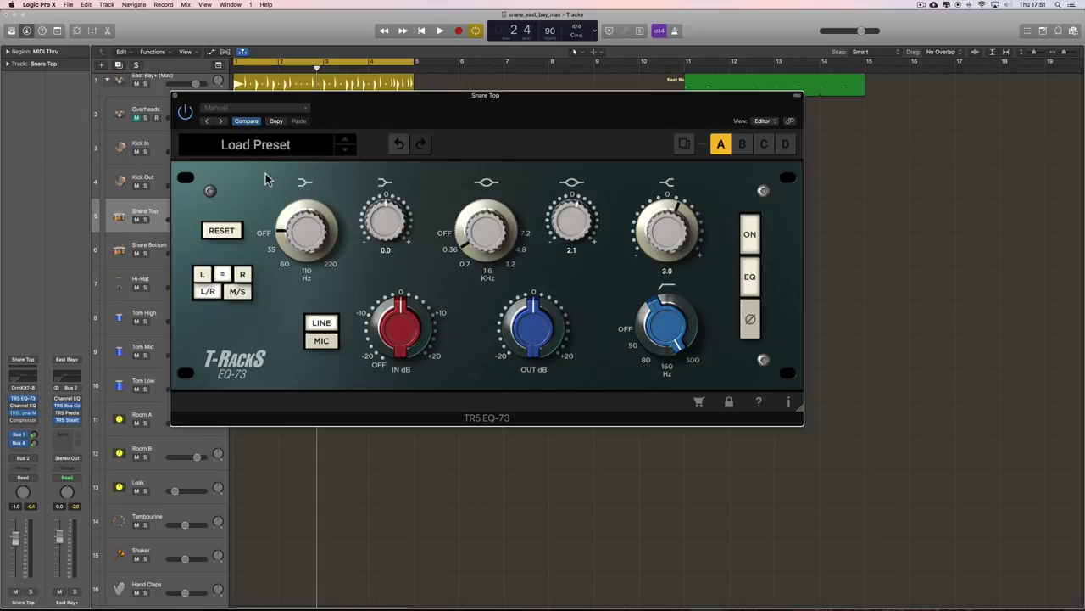
pyautogui.click(178, 98)
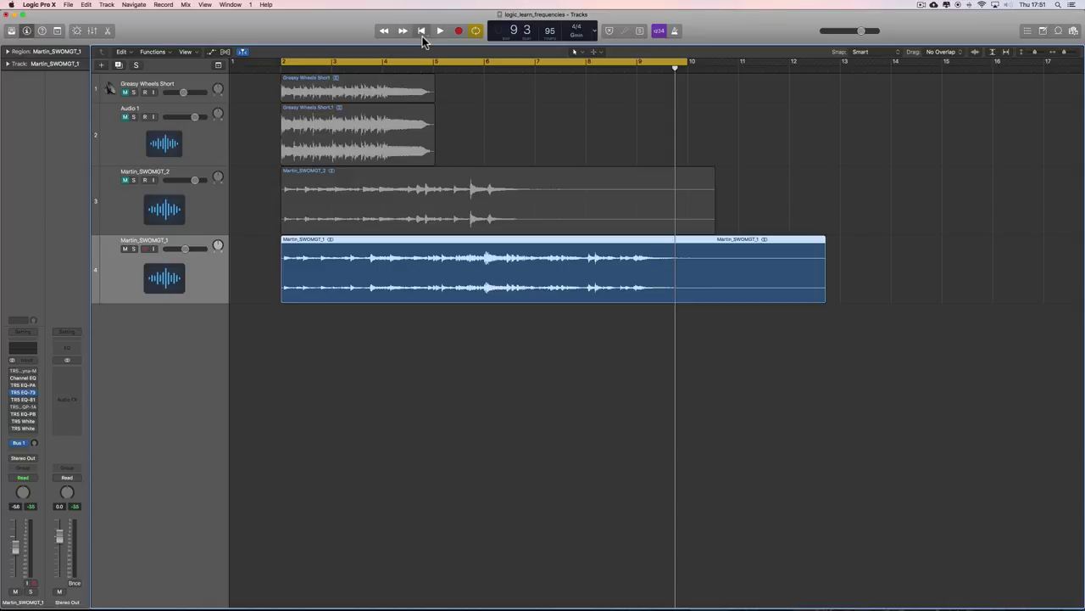
# - In the logic_learn_frequencies project, return the playhead to bar 2 and open Martin_SWOMGT_1's EQ-73 in a centred window
pyautogui.click(421, 34)
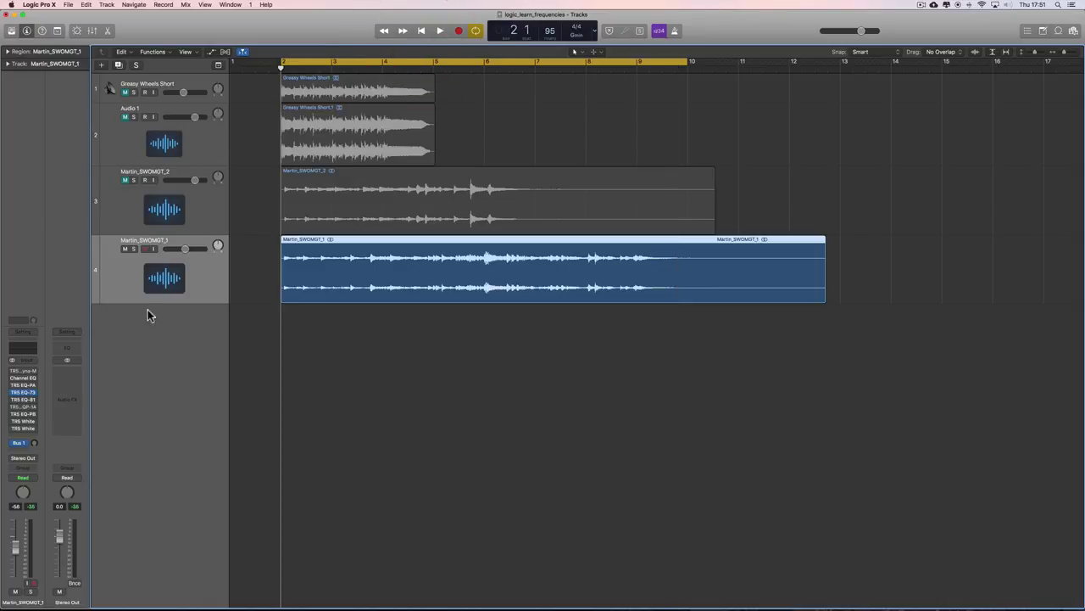
pyautogui.click(24, 392)
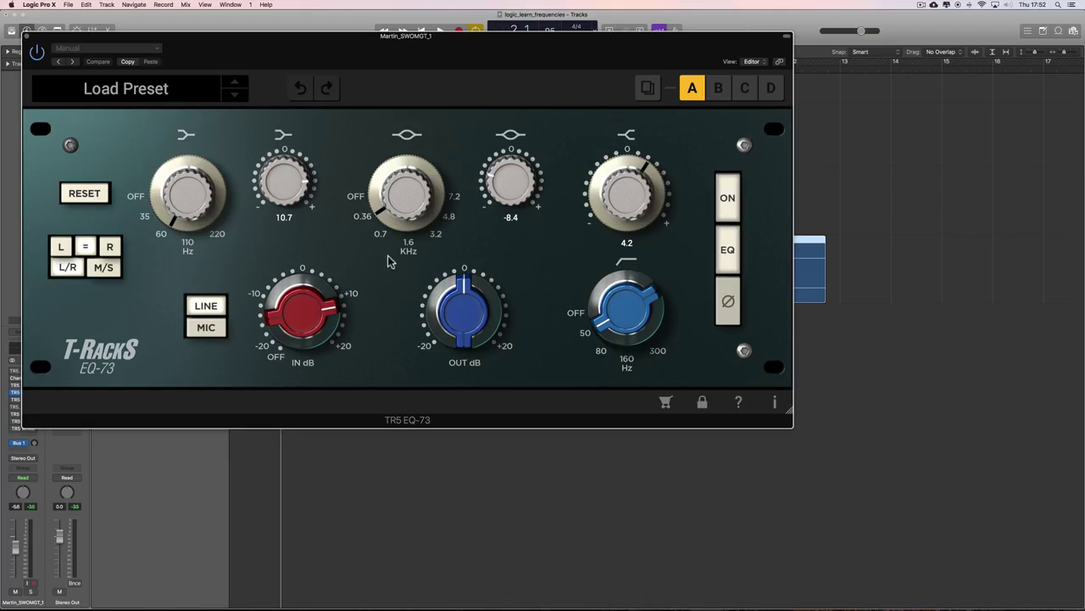
pyautogui.moveTo(336, 44); pyautogui.dragTo(411, 96)
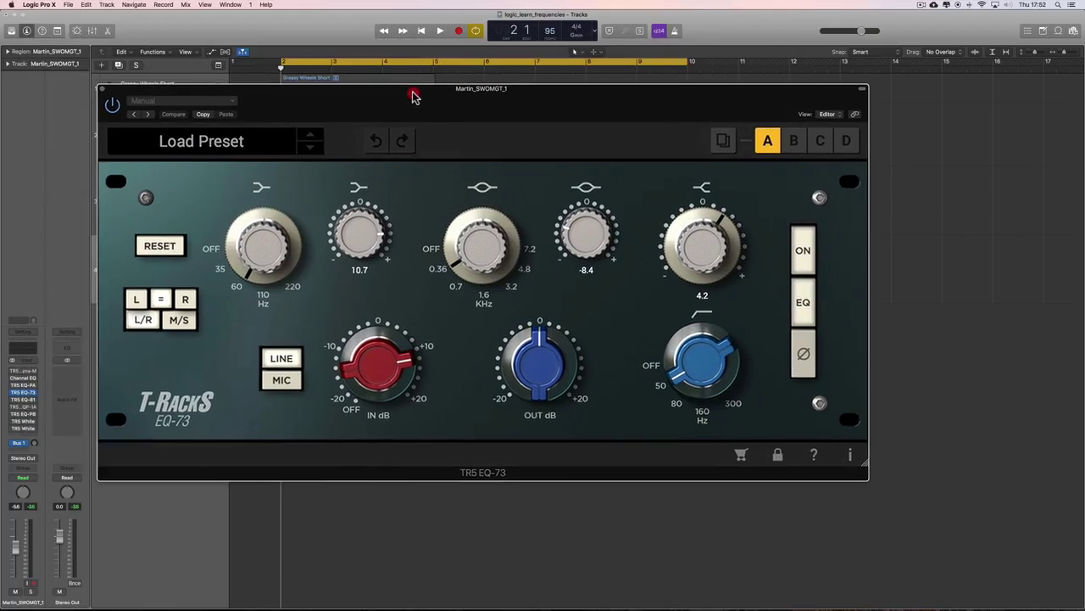
# - Compare Martin_SWOMGT_1 with its EQ-73's EQ section bypassed and re-enabled during playback
pyautogui.click(802, 302)
pyautogui.press('space')
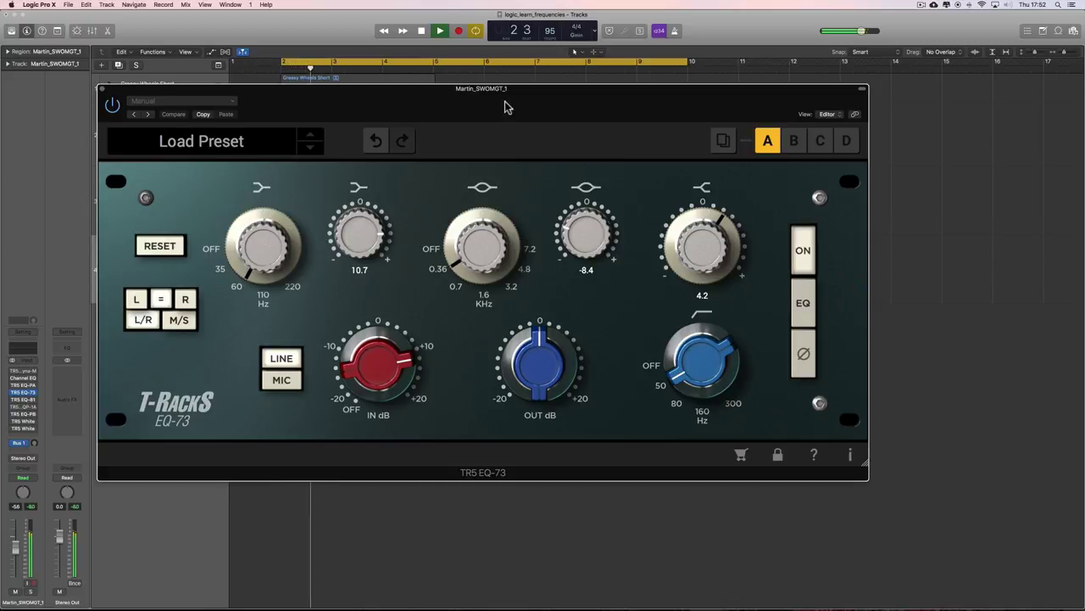
pyautogui.moveTo(497, 102); pyautogui.dragTo(522, 125)
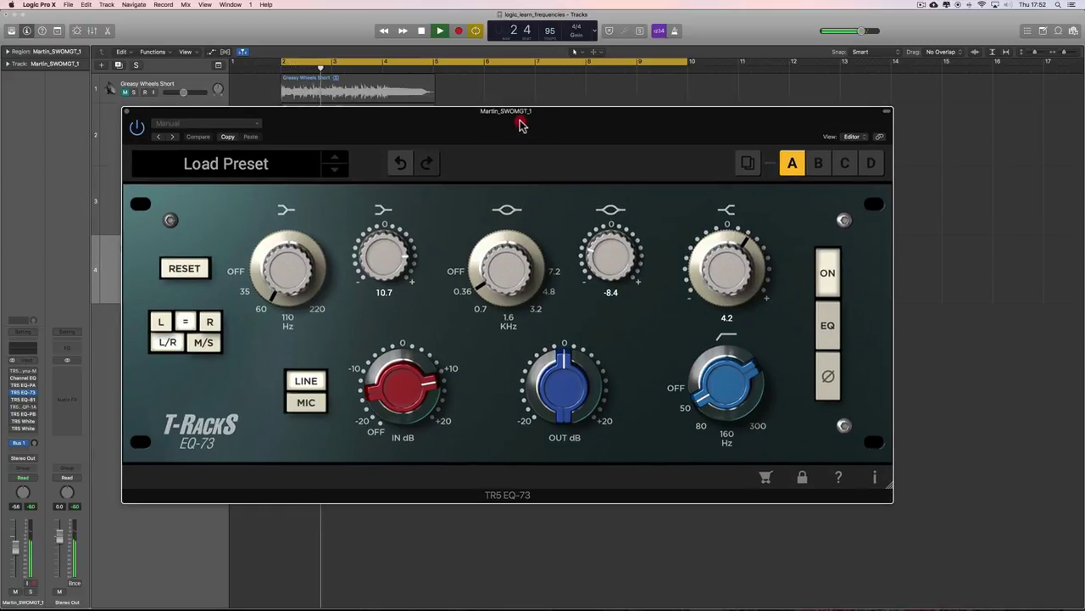
pyautogui.click(827, 332)
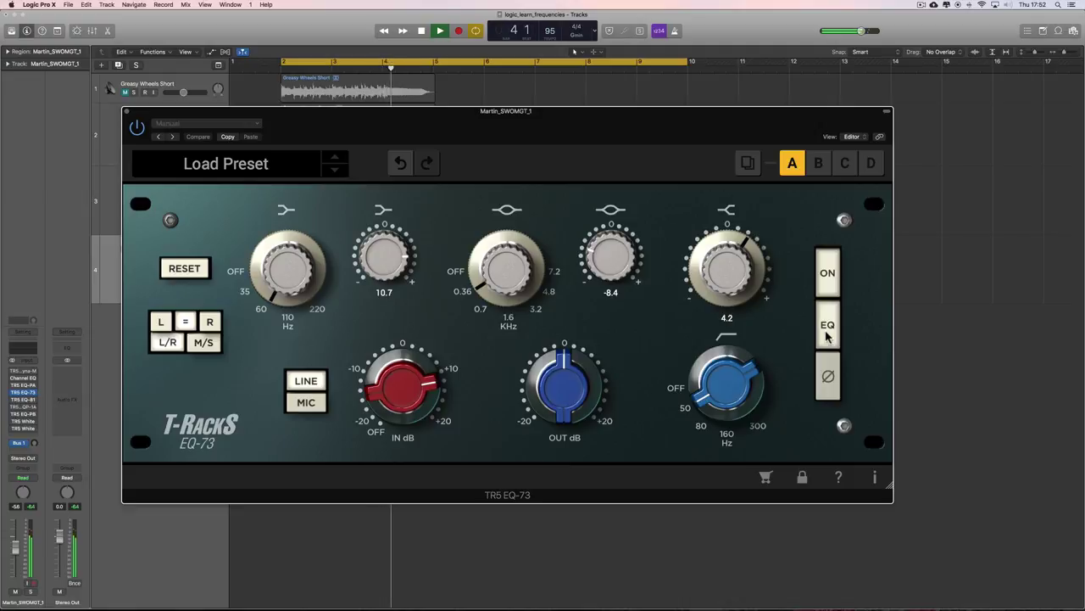
# - During playback, set the EQ-73's mid-band gain to -7.4 and compare the track with the EQ section bypassed and re-enabled
pyautogui.moveTo(618, 266); pyautogui.dragTo(619, 262)
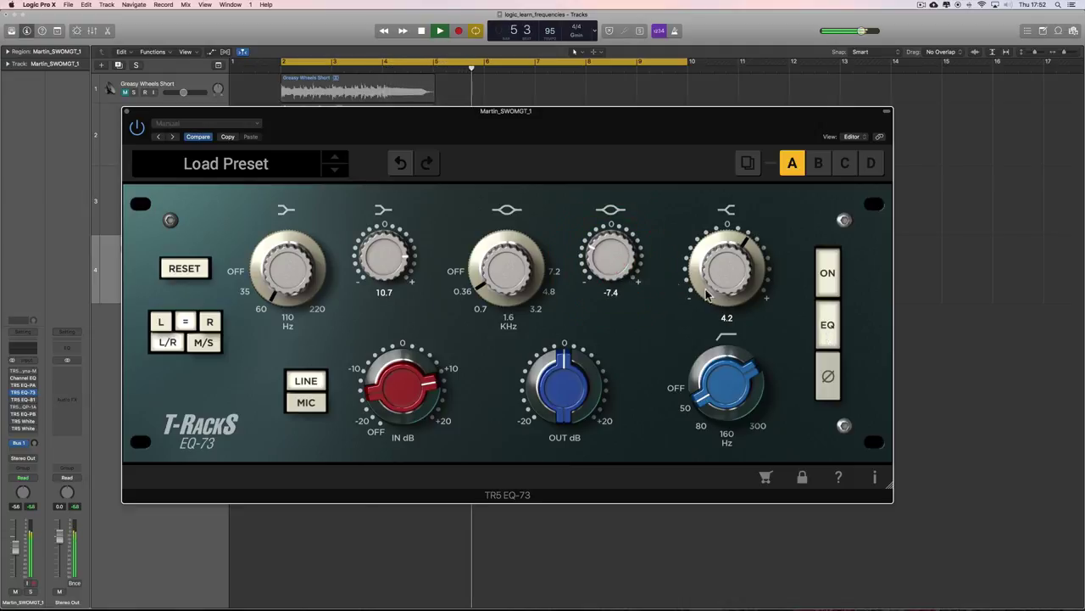
pyautogui.click(824, 326)
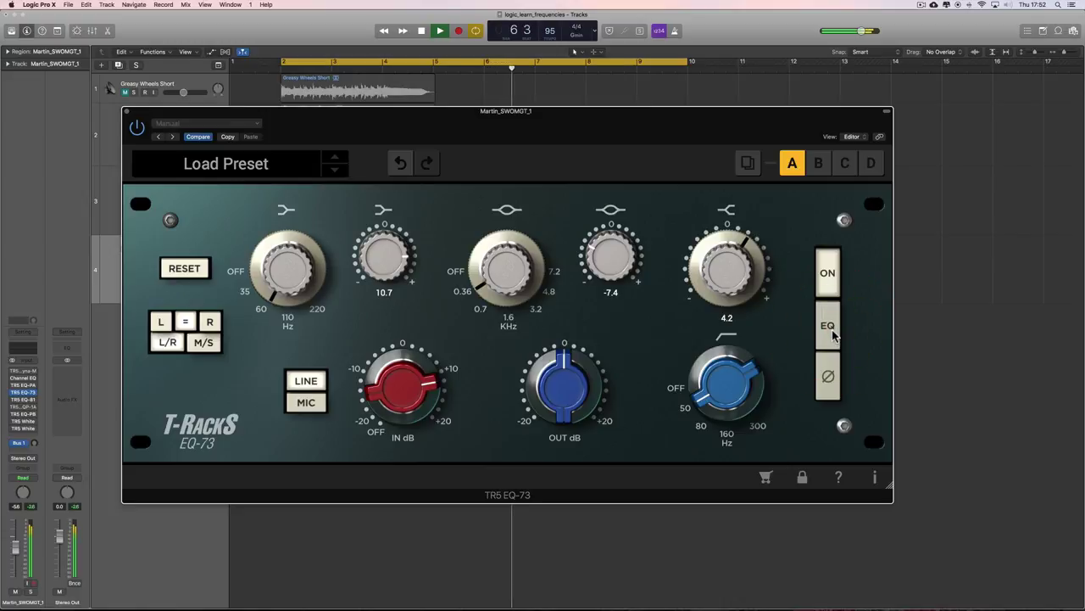
pyautogui.click(829, 331)
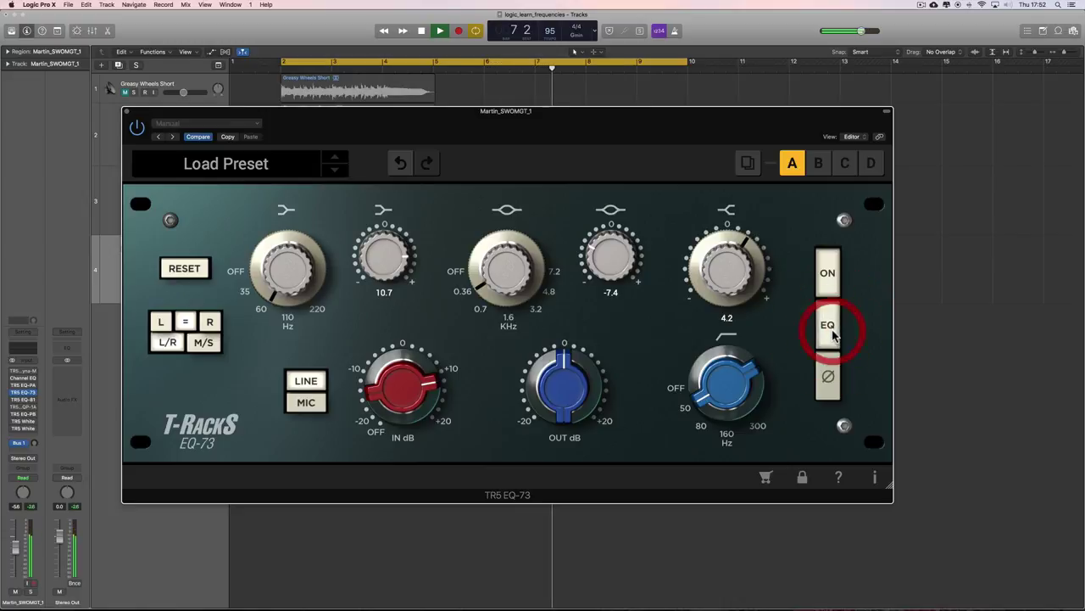
pyautogui.click(831, 332)
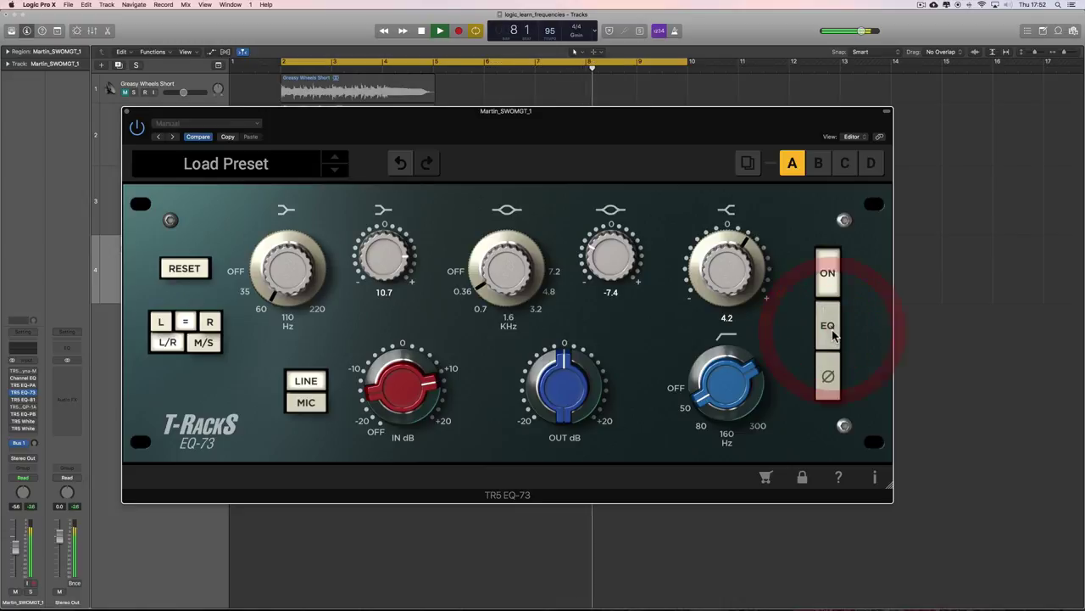
pyautogui.click(832, 333)
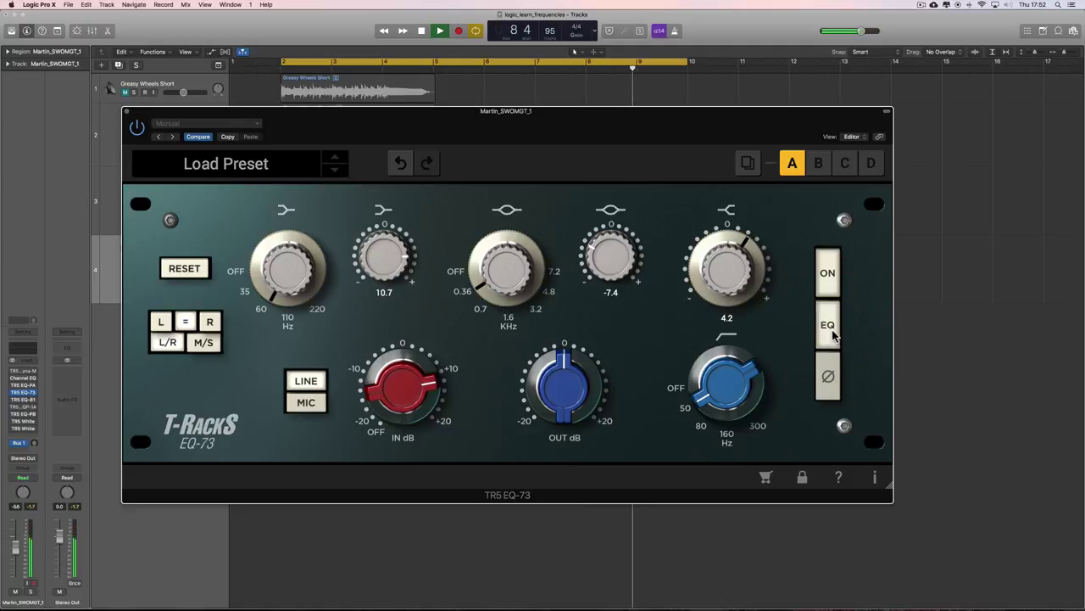
pyautogui.press('space')
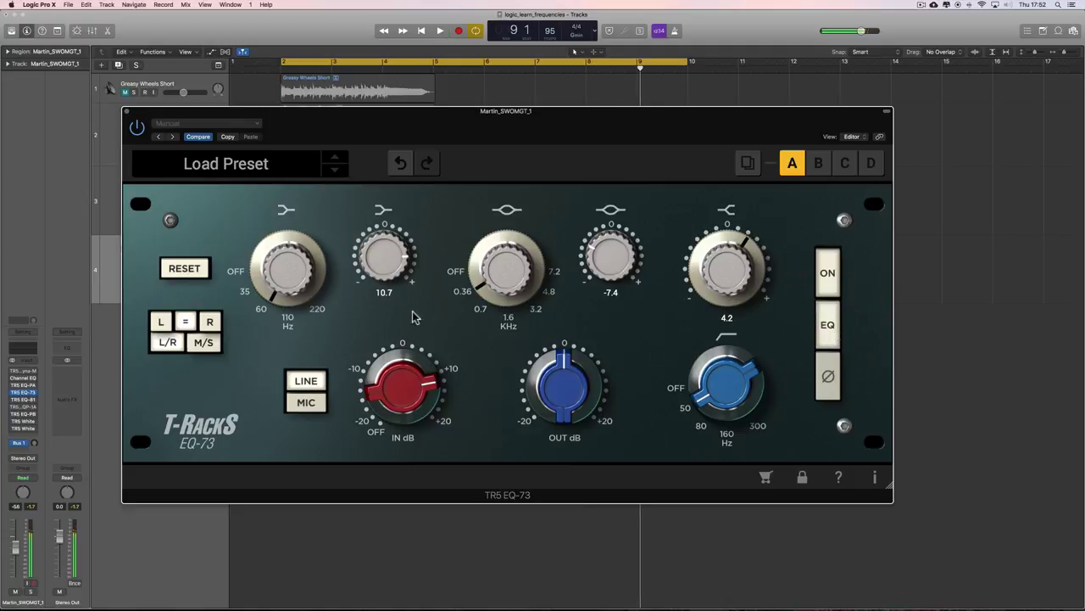
# - Reset all EQ-73 controls and raise the output level while playing the track with the EQ section toggled
pyautogui.click(195, 278)
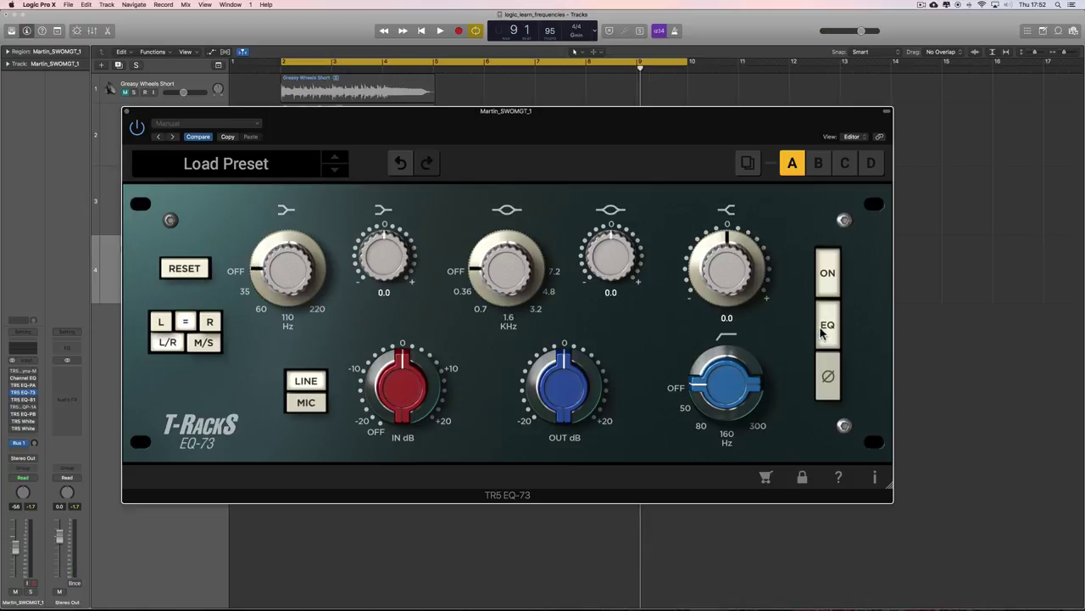
pyautogui.press('space')
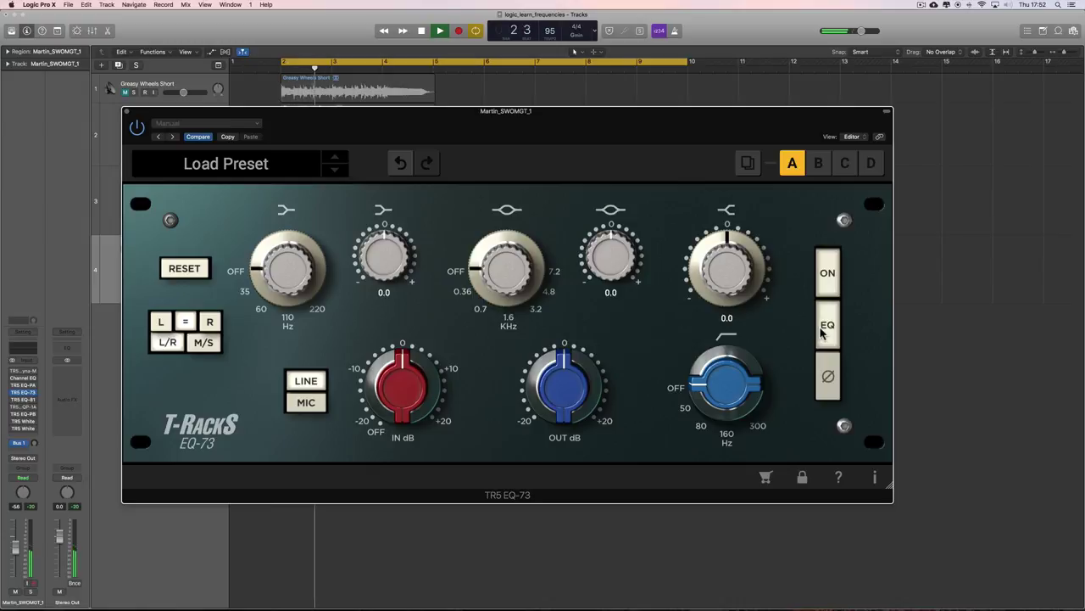
pyautogui.click(827, 329)
pyautogui.moveTo(555, 369); pyautogui.dragTo(575, 386)
pyautogui.click(574, 384)
pyautogui.click(825, 327)
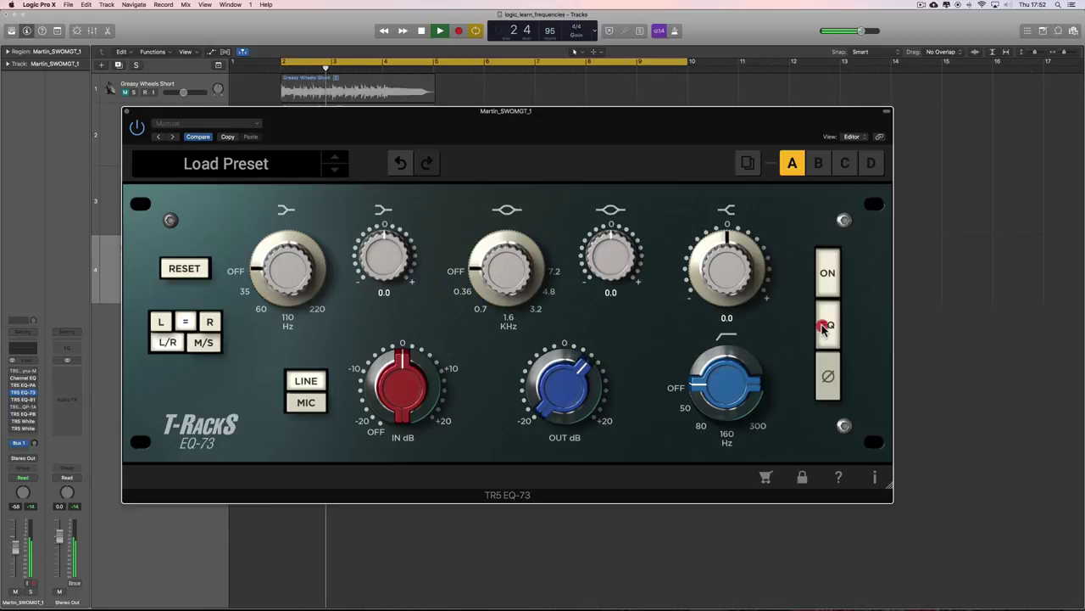
pyautogui.press('space')
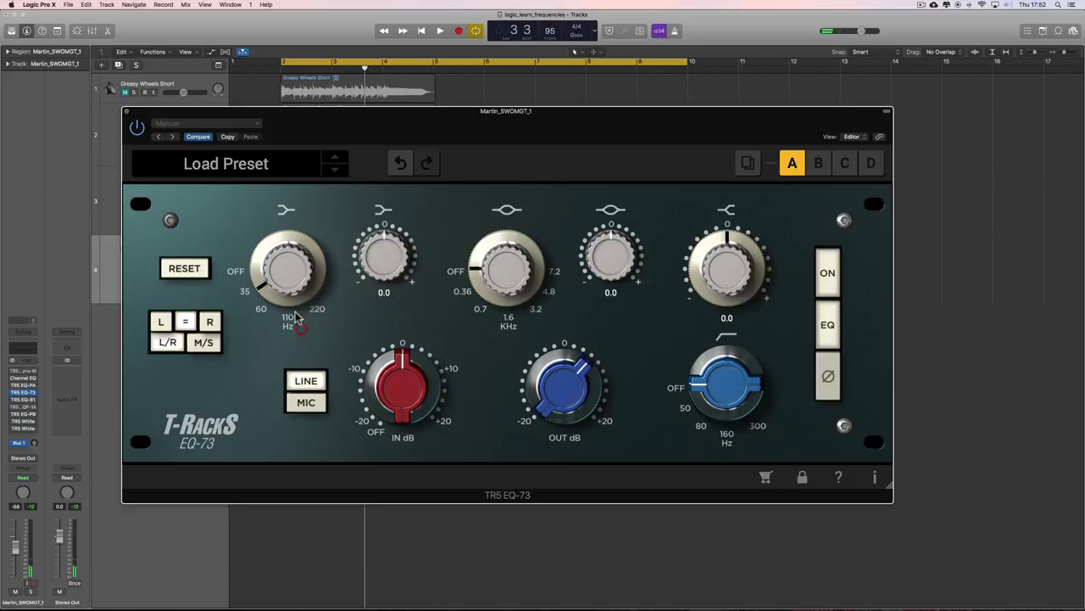
# - Try a low-shelf boost of 7.2 at 220 Hz while the track plays
pyautogui.click(298, 315)
pyautogui.click(303, 314)
pyautogui.press('space')
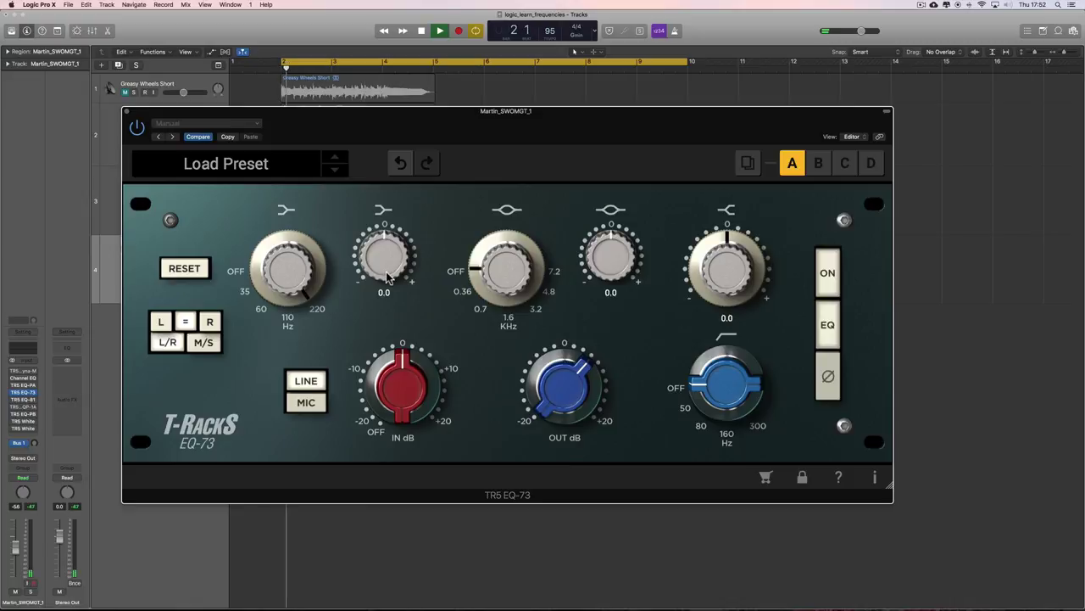
pyautogui.moveTo(388, 278); pyautogui.dragTo(381, 225)
pyautogui.press('space')
pyautogui.click(382, 226)
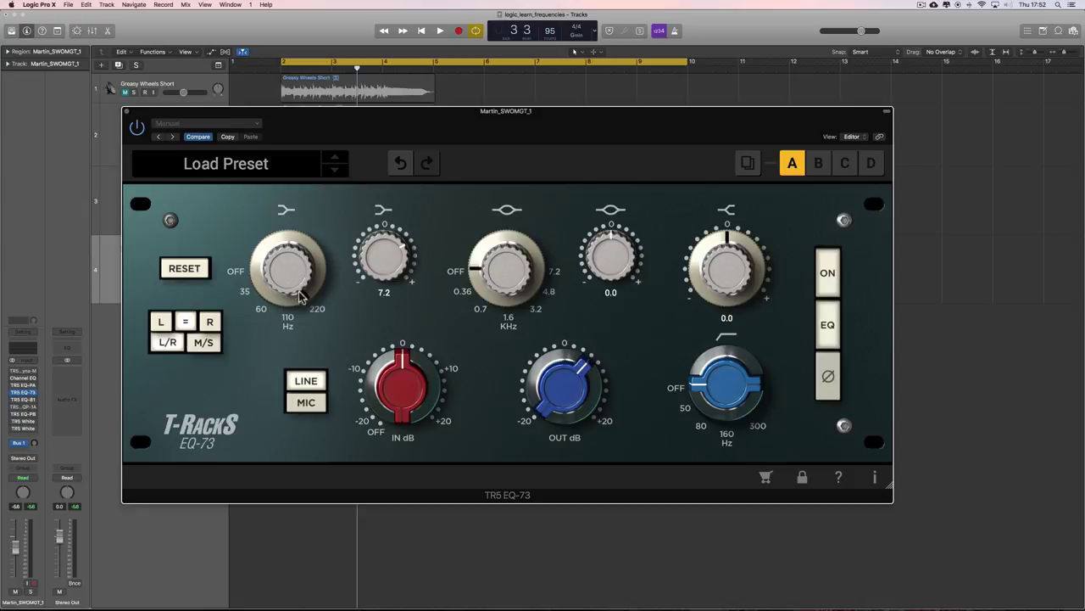
# - Try the low shelf at 110 Hz with a gain of 9.0 while the track plays
pyautogui.moveTo(293, 286); pyautogui.dragTo(272, 236)
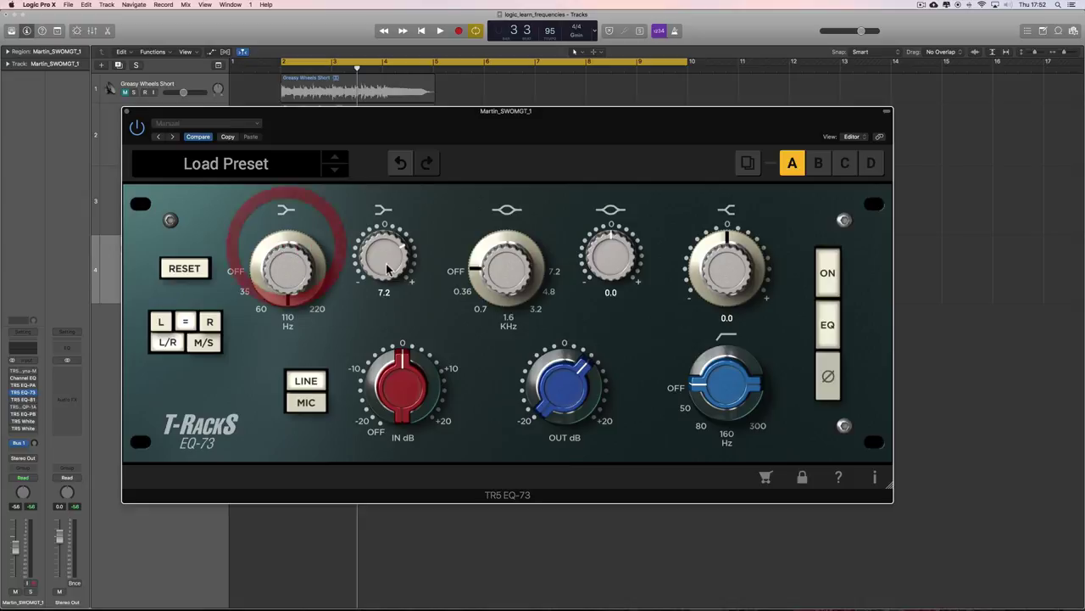
pyautogui.press('space')
pyautogui.moveTo(386, 268); pyautogui.dragTo(386, 254)
pyautogui.press('space')
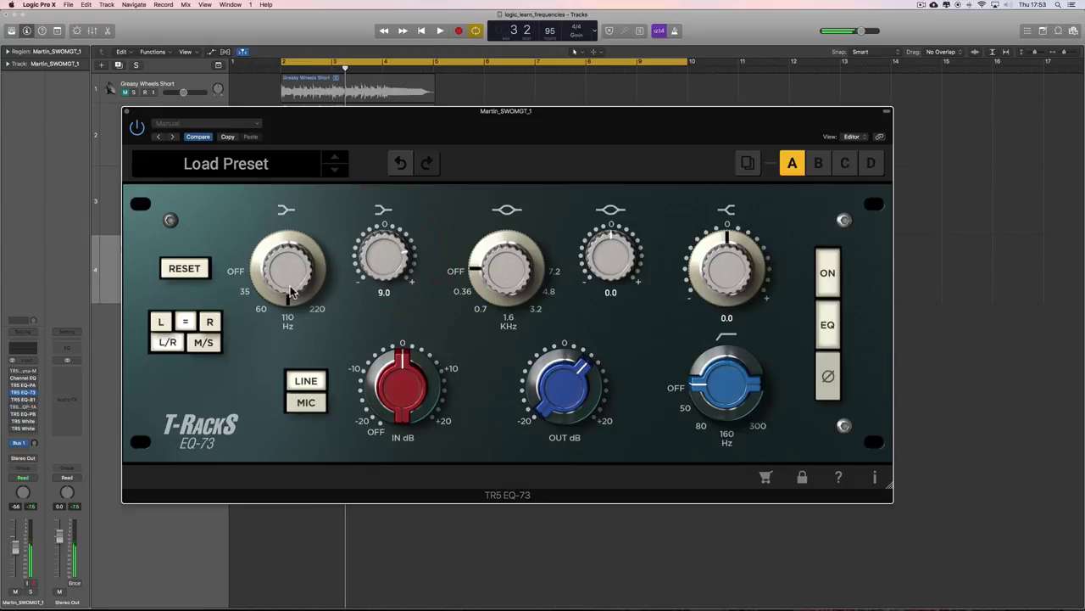
# - Set the low shelf to 60 Hz and, while listening, adjust its gain to 9.7
pyautogui.moveTo(284, 280); pyautogui.dragTo(262, 249)
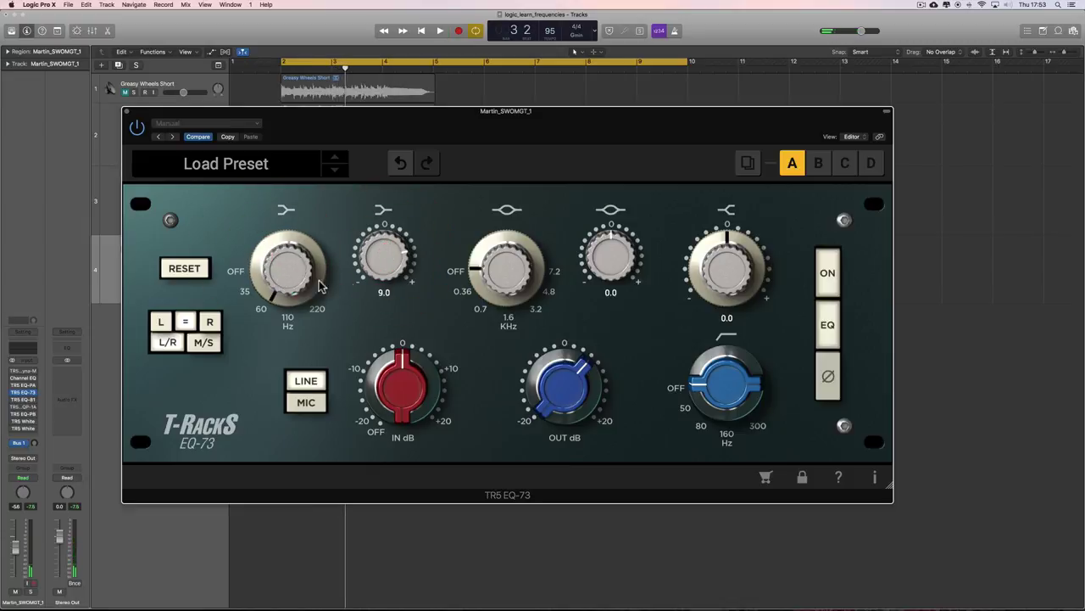
pyautogui.moveTo(379, 267); pyautogui.dragTo(386, 201)
pyautogui.press('space')
pyautogui.press('space')
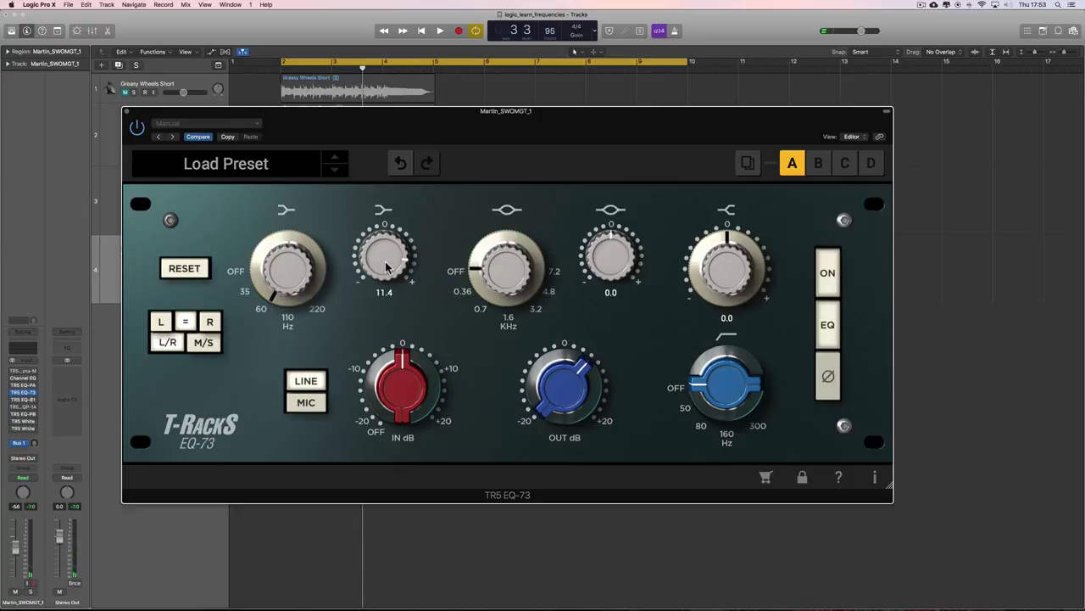
pyautogui.moveTo(386, 267); pyautogui.dragTo(386, 263)
pyautogui.press('space')
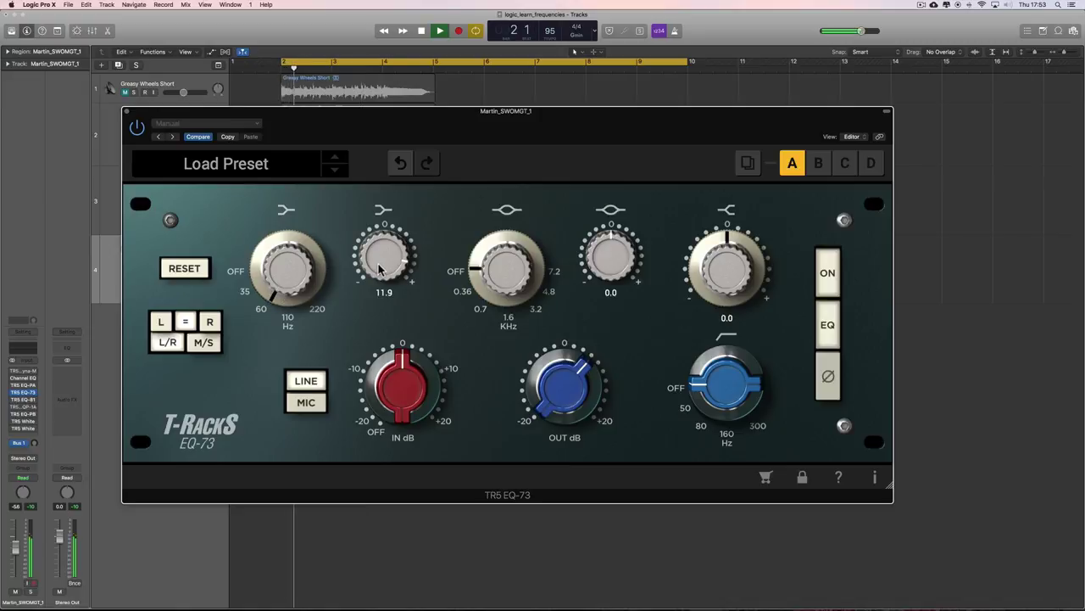
pyautogui.moveTo(378, 262); pyautogui.dragTo(394, 286)
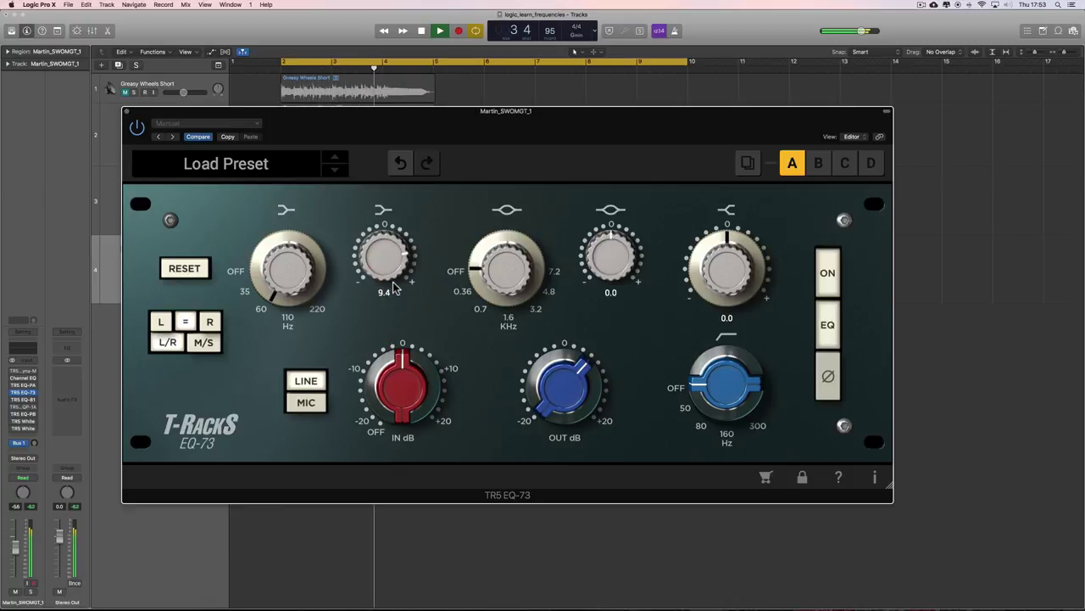
pyautogui.click(394, 286)
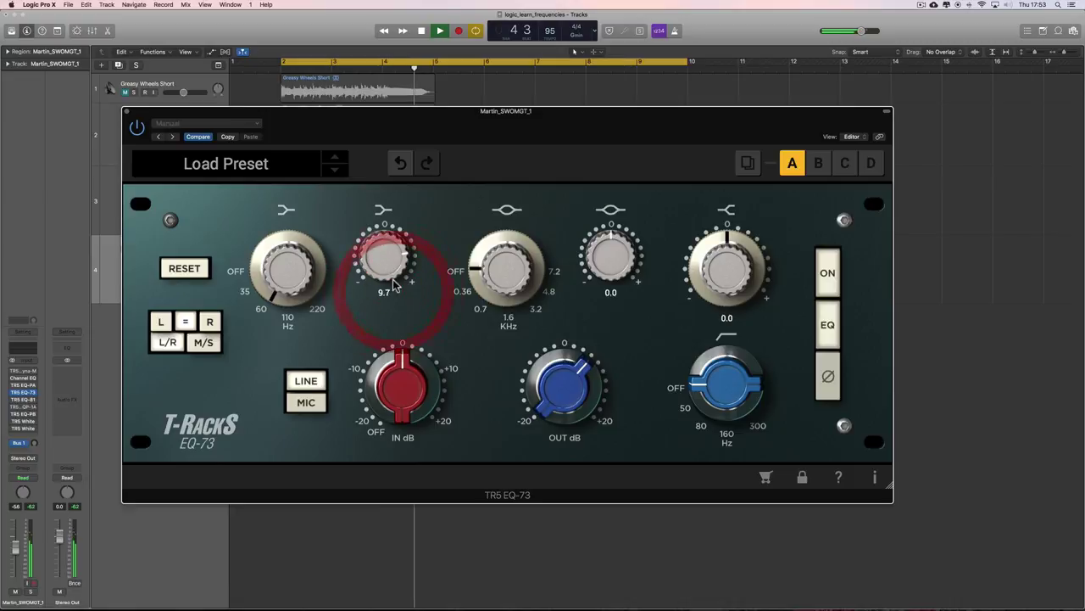
pyautogui.press('space')
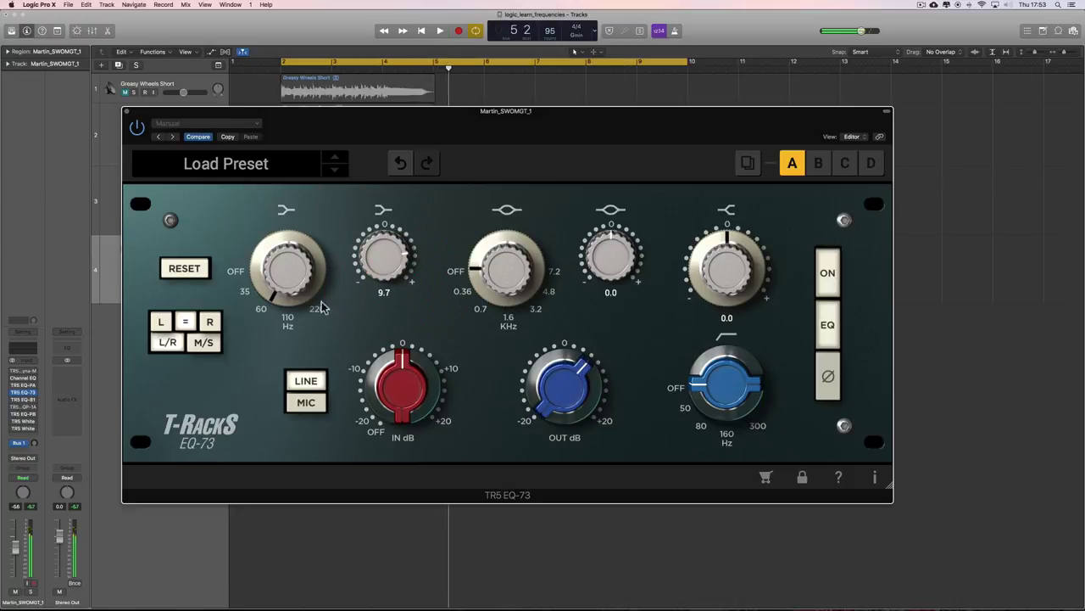
# - Set the high-pass filter to 50 Hz and adjust the high-shelf gain to 6.9 during playback
pyautogui.moveTo(724, 387); pyautogui.dragTo(717, 415)
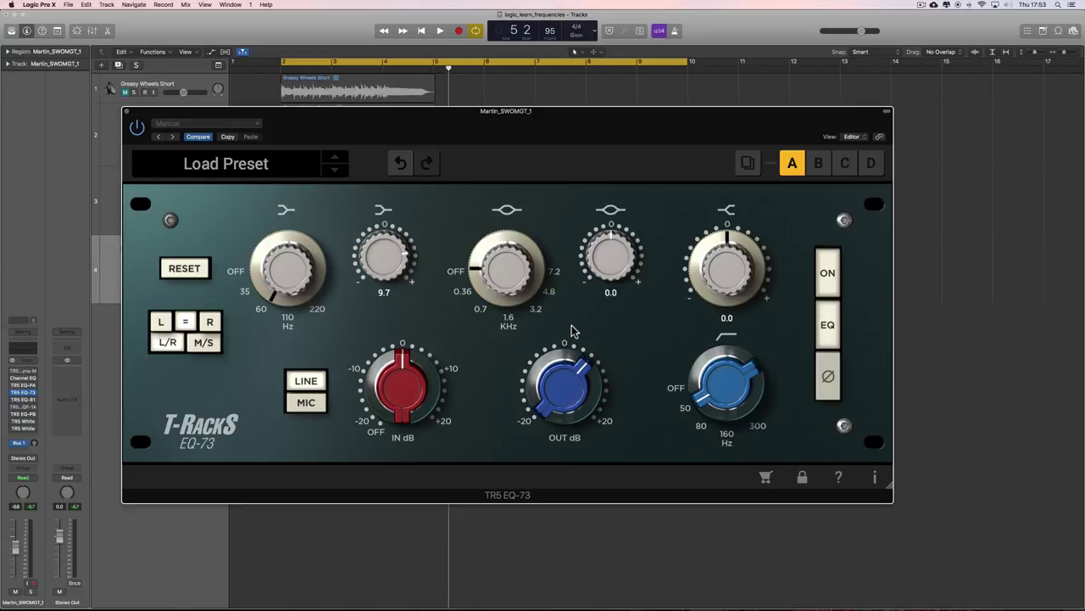
pyautogui.press('space')
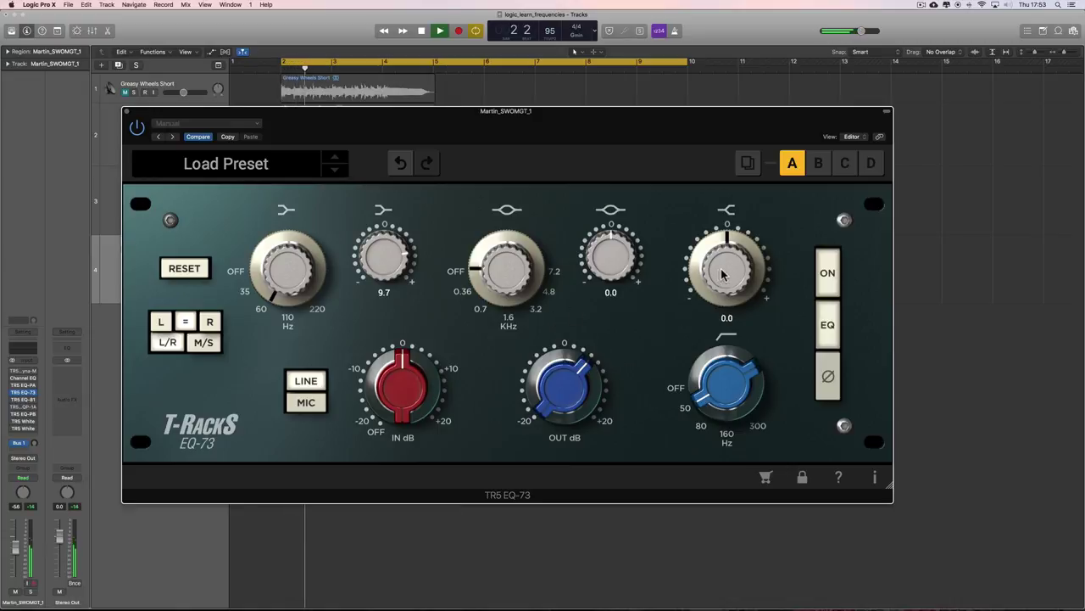
pyautogui.moveTo(723, 274); pyautogui.dragTo(727, 248)
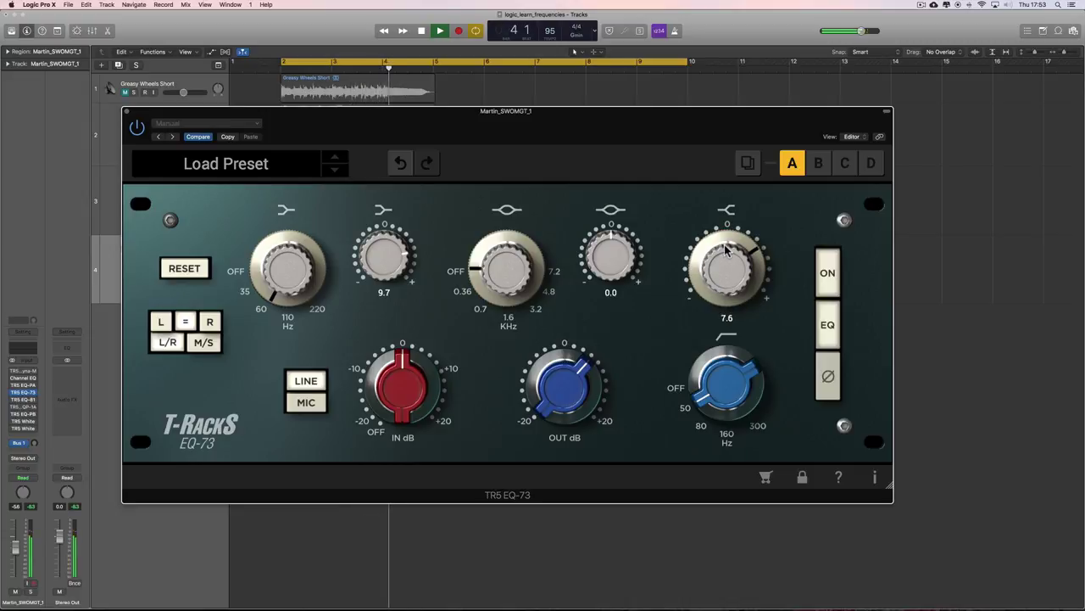
pyautogui.moveTo(727, 248)
pyautogui.mouseDown()
pyautogui.moveTo(743, 250)
pyautogui.moveTo(738, 263)
pyautogui.mouseUp()
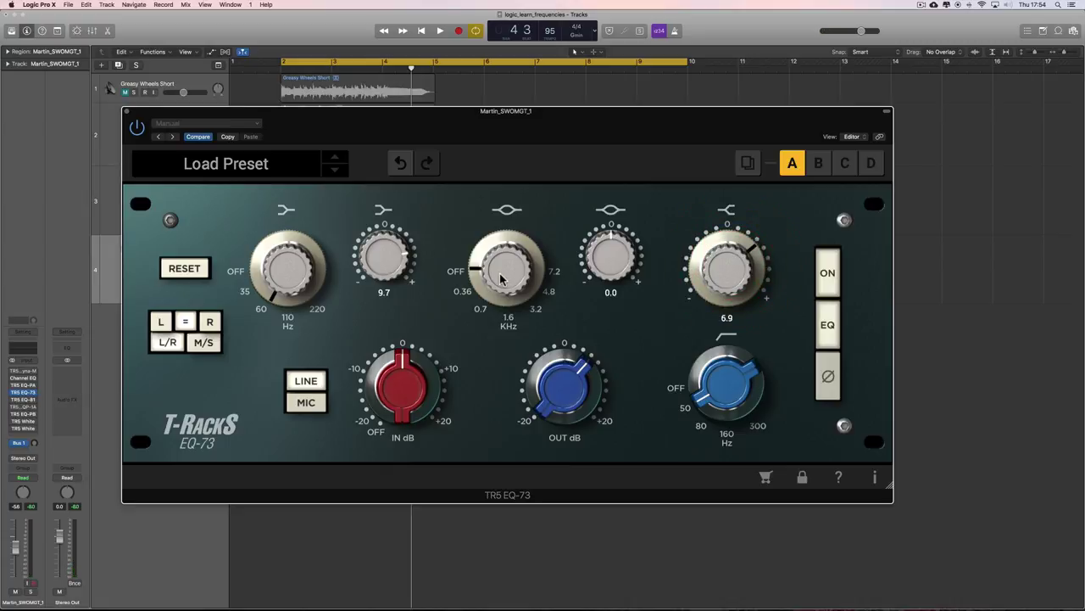
# - Set the mid-band frequency to 0.36 kHz and audition a mid boost of 6.7
pyautogui.moveTo(501, 278); pyautogui.dragTo(502, 283)
pyautogui.moveTo(478, 212); pyautogui.dragTo(583, 273)
pyautogui.press('space')
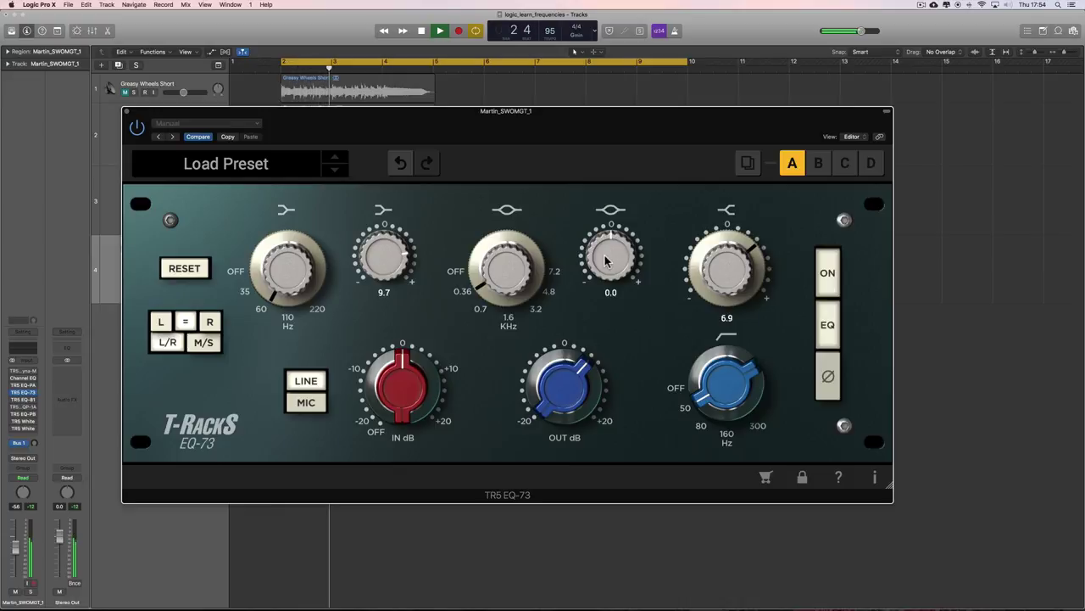
pyautogui.press('space')
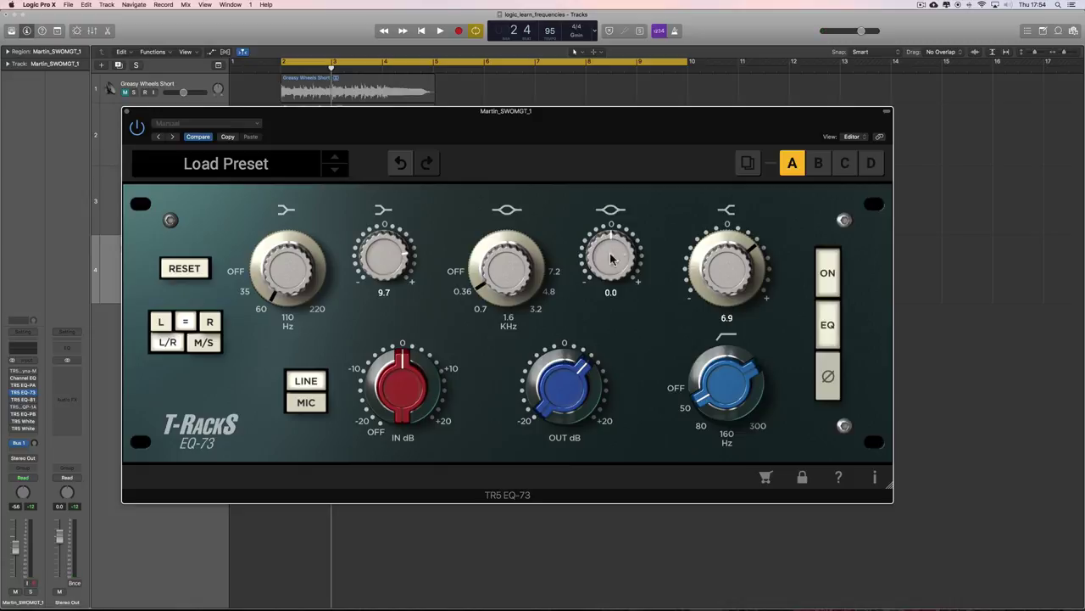
pyautogui.press('space')
pyautogui.moveTo(610, 252); pyautogui.dragTo(606, 207)
pyautogui.press('space')
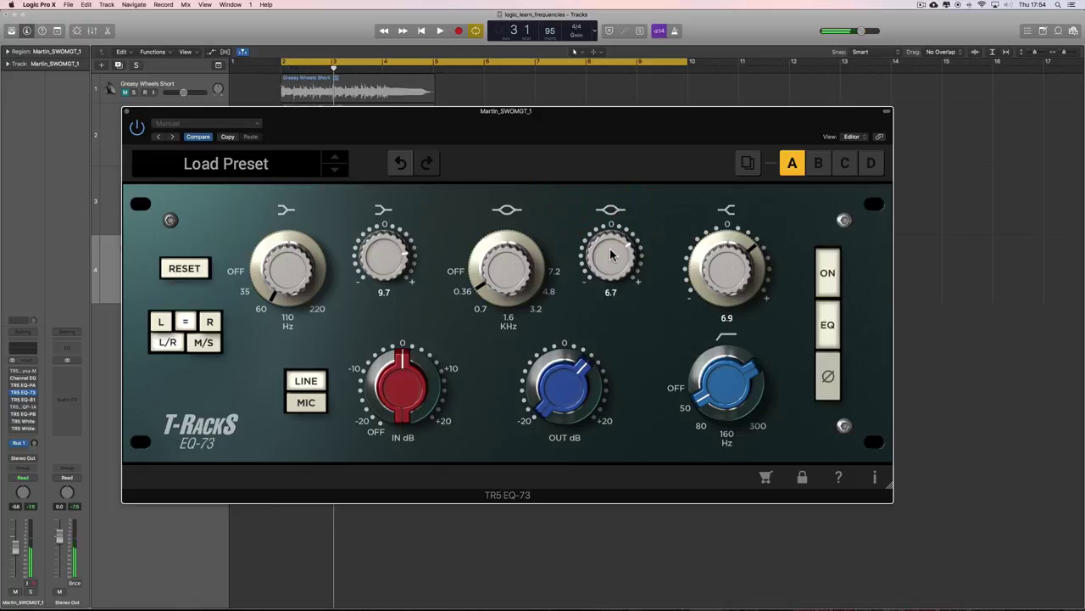
# - Cut the 0.36 kHz mid band during playback, bringing its gain to -4.0
pyautogui.press('space')
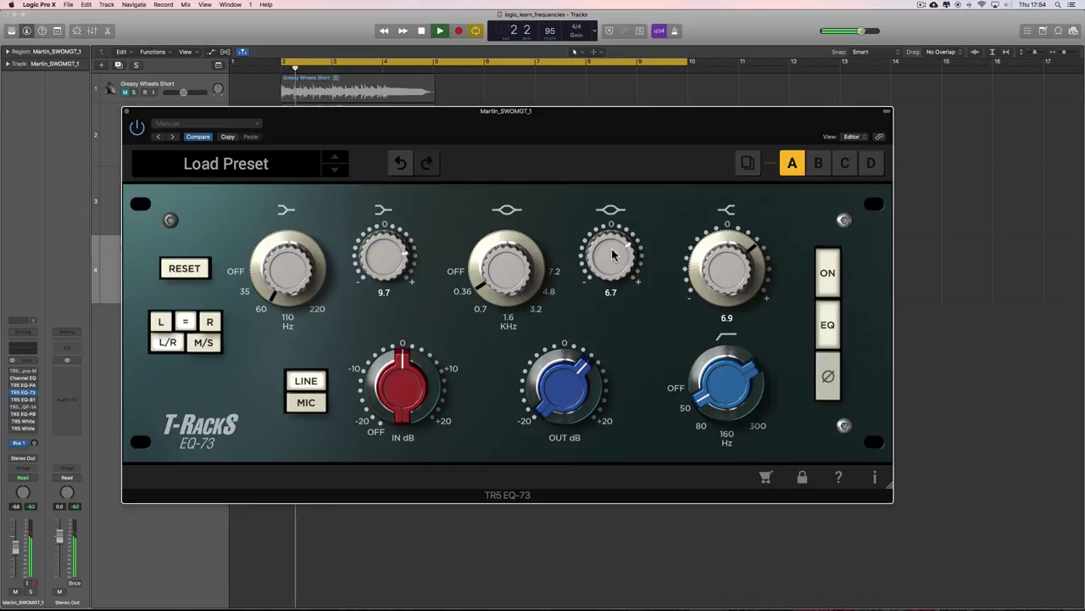
pyautogui.moveTo(614, 254); pyautogui.dragTo(641, 340)
pyautogui.press('space')
pyautogui.moveTo(605, 259); pyautogui.dragTo(481, 289)
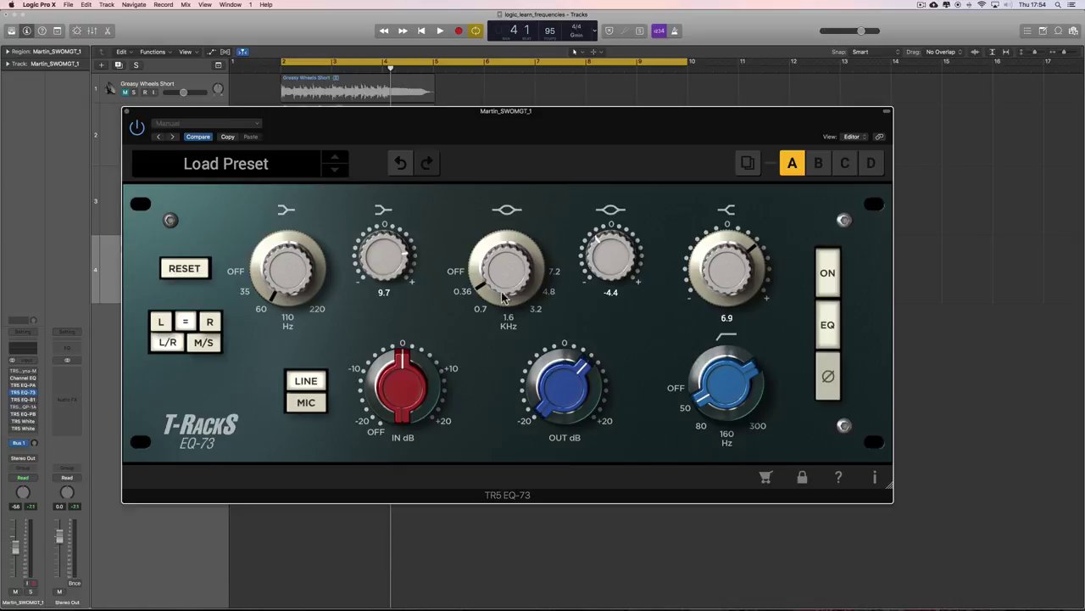
pyautogui.moveTo(605, 261); pyautogui.dragTo(465, 361)
# - During playback, raise the input to just above +10 dB, lower the output to just above 0 dB and compare with the EQ bypassed
pyautogui.press('space')
pyautogui.moveTo(556, 387); pyautogui.dragTo(556, 415)
pyautogui.moveTo(414, 388); pyautogui.dragTo(413, 381)
pyautogui.click(414, 380)
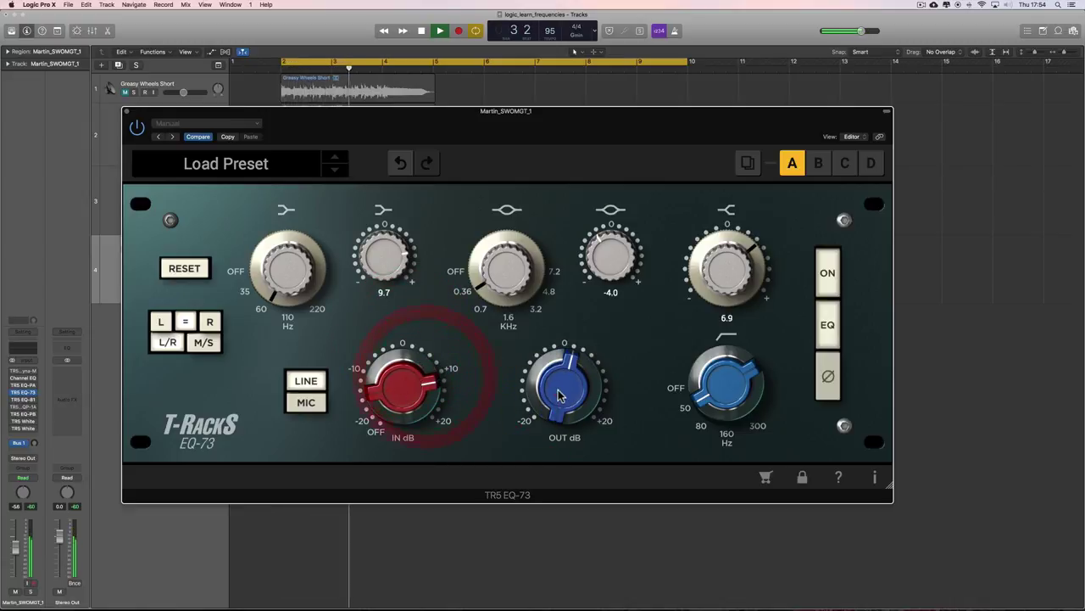
pyautogui.click(556, 386)
pyautogui.click(827, 338)
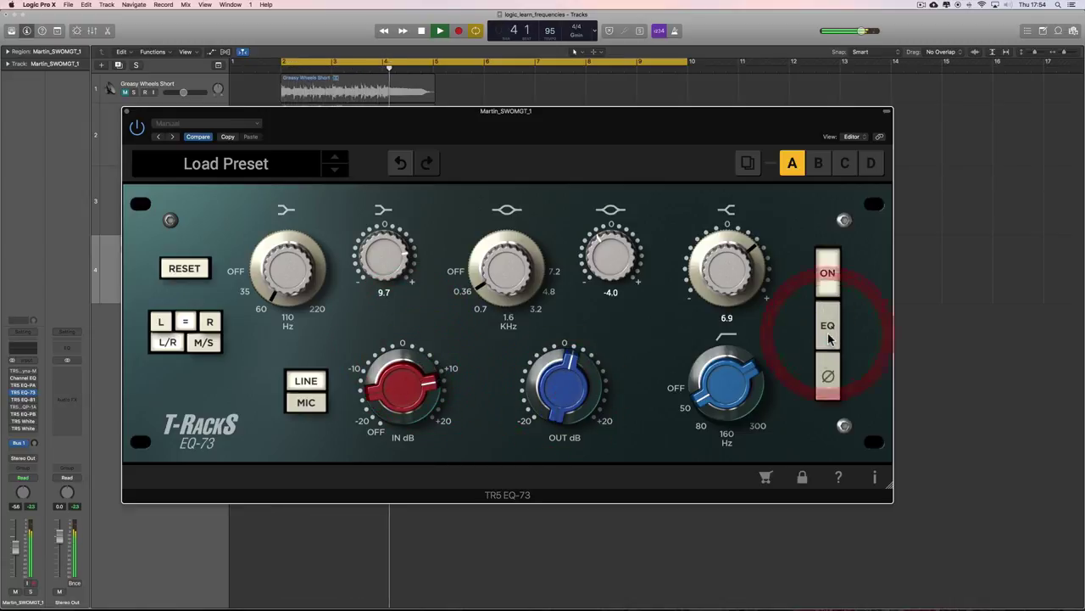
# - Fine-tune the EQ gains to 8.9 for the low shelf, -3.9 for the mid band and 5.5 for the high shelf, replaying from bar 2
pyautogui.moveTo(614, 264); pyautogui.dragTo(613, 274)
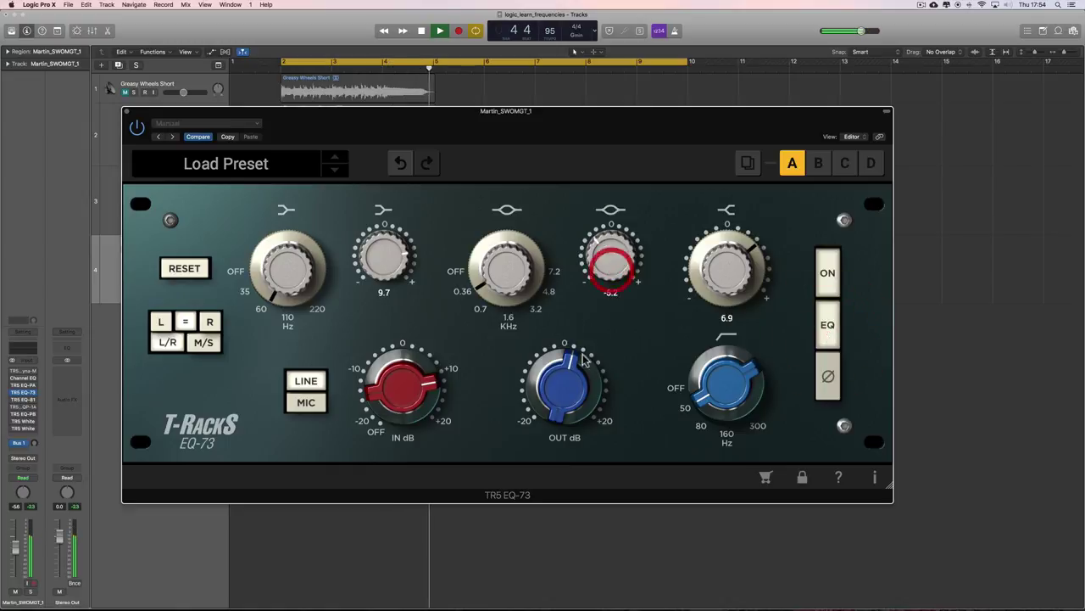
pyautogui.moveTo(722, 285); pyautogui.dragTo(657, 282)
pyautogui.moveTo(387, 256); pyautogui.dragTo(381, 252)
pyautogui.moveTo(547, 402); pyautogui.dragTo(549, 386)
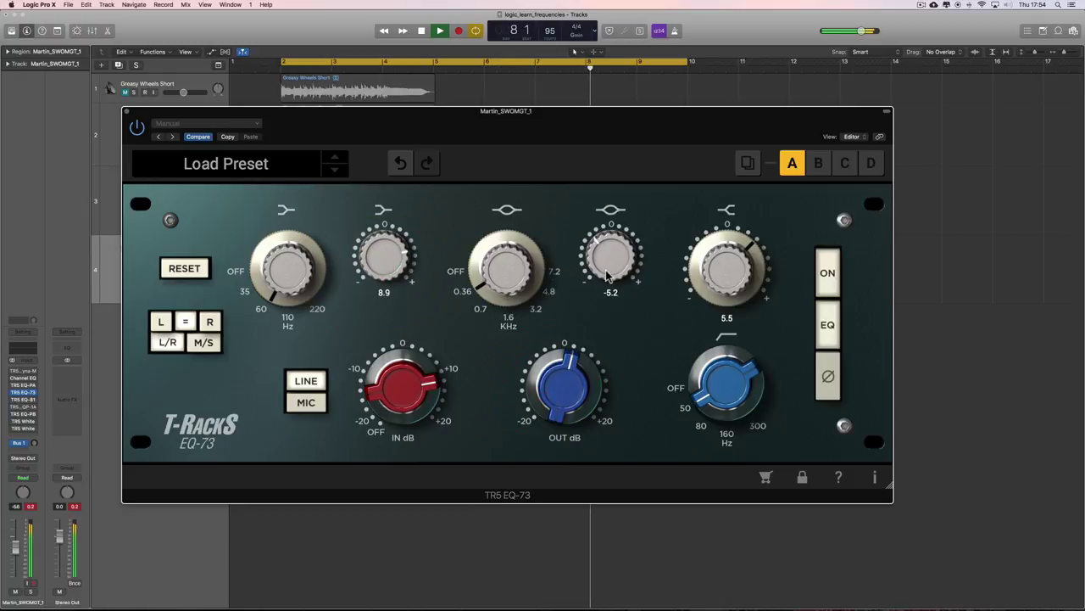
pyautogui.moveTo(609, 295)
pyautogui.mouseDown()
pyautogui.moveTo(613, 309)
pyautogui.moveTo(610, 261)
pyautogui.mouseUp()
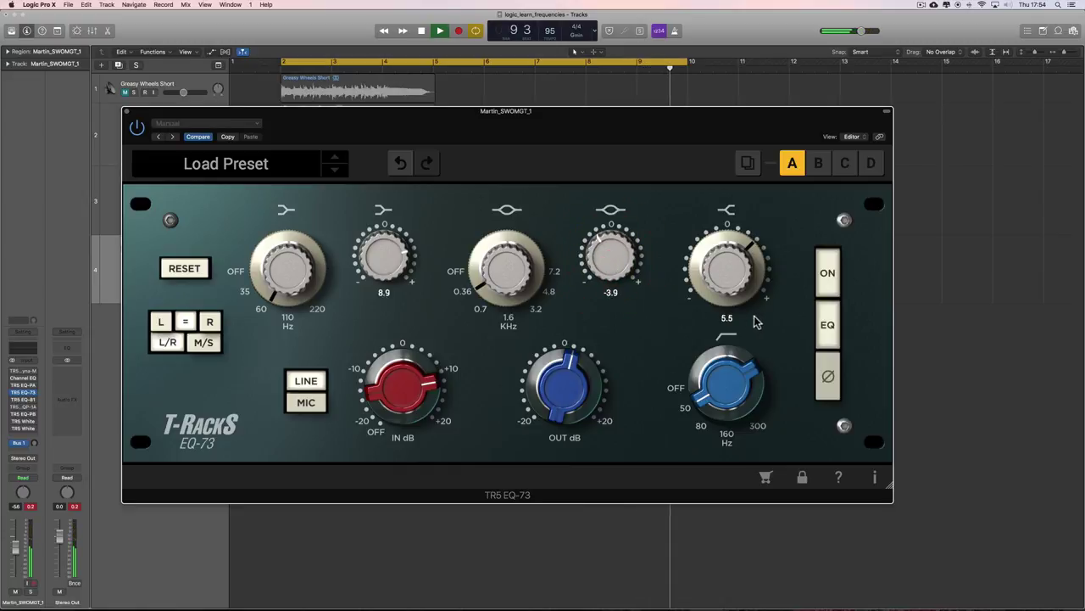
pyautogui.press('space')
pyautogui.press('space')
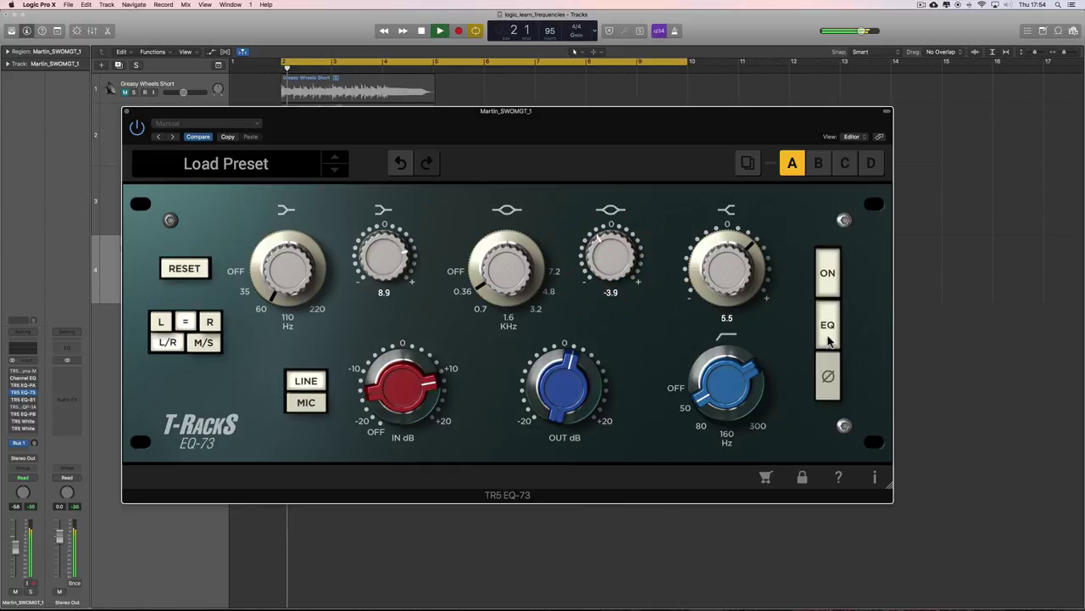
# - Compare the playing track with the EQ section bypassed, re-enable the EQ and stop playback
pyautogui.click(828, 332)
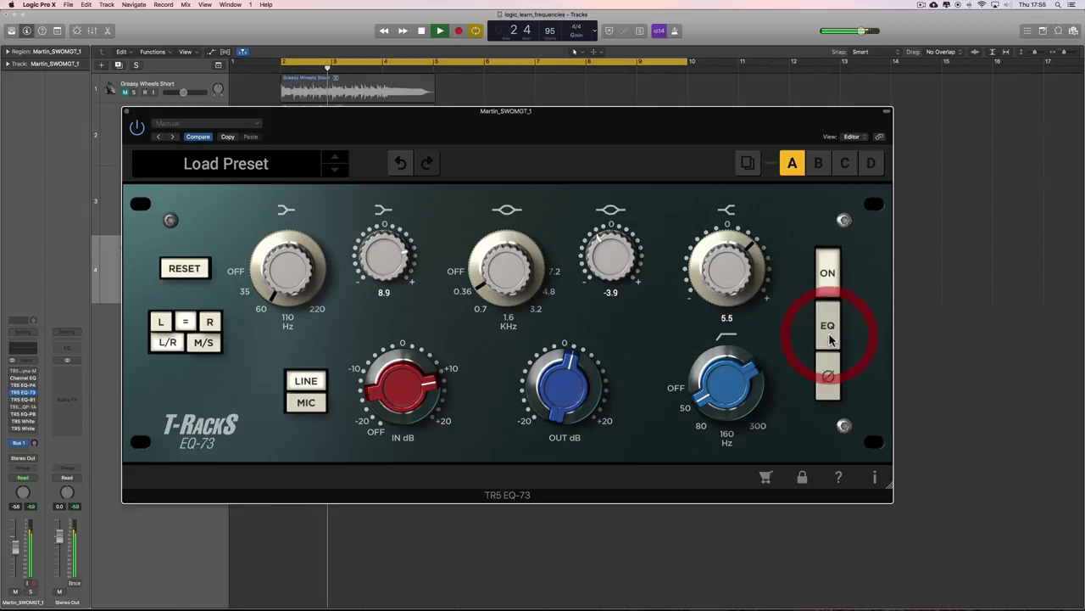
pyautogui.click(828, 332)
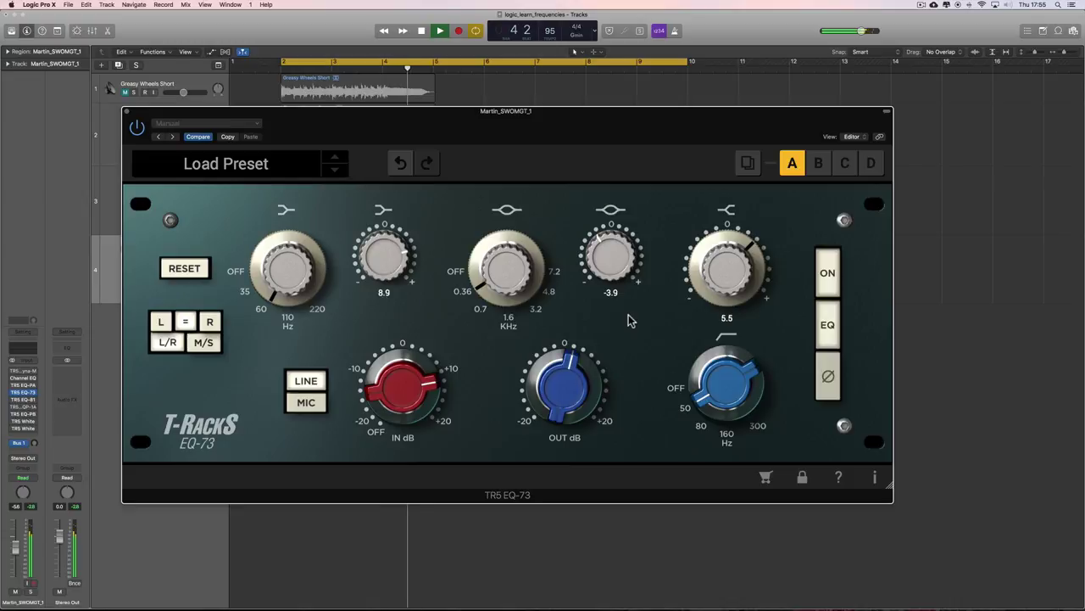
pyautogui.press('space')
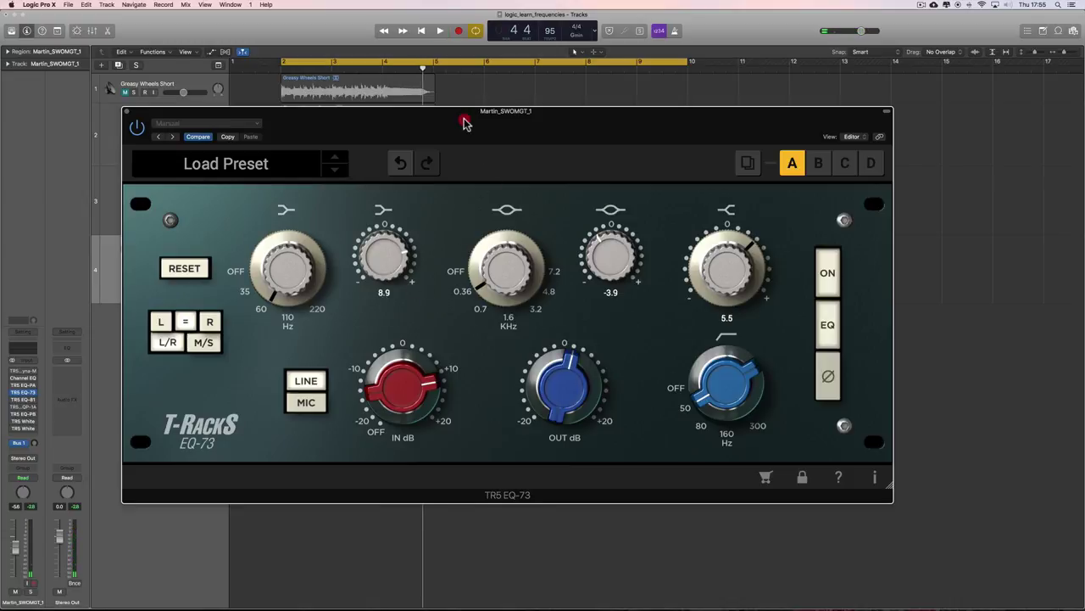
pyautogui.moveTo(465, 123); pyautogui.dragTo(463, 121)
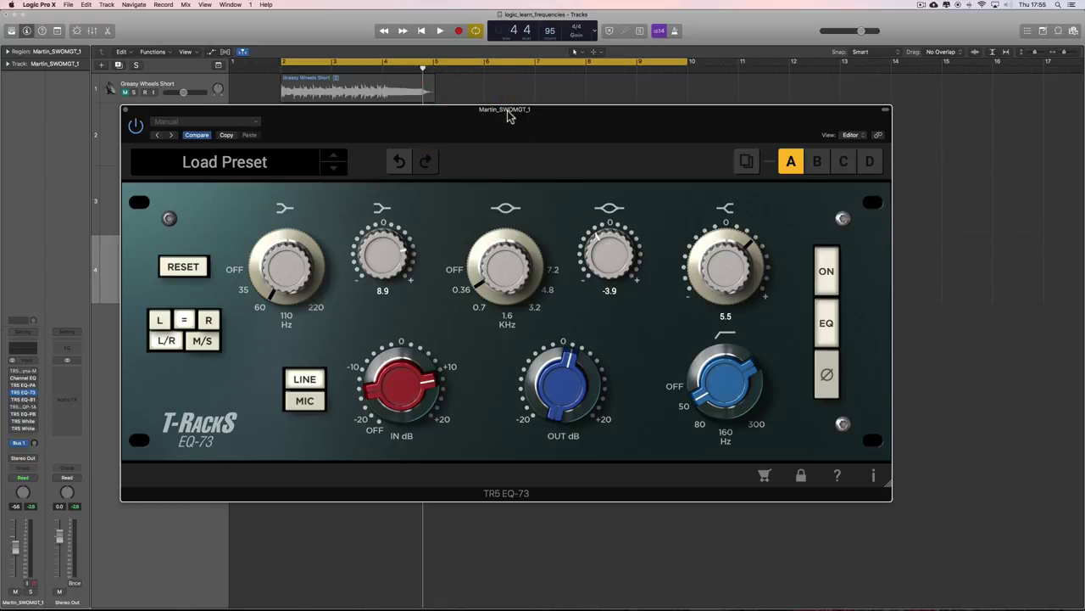
pyautogui.moveTo(509, 116); pyautogui.dragTo(508, 116)
pyautogui.click(503, 178)
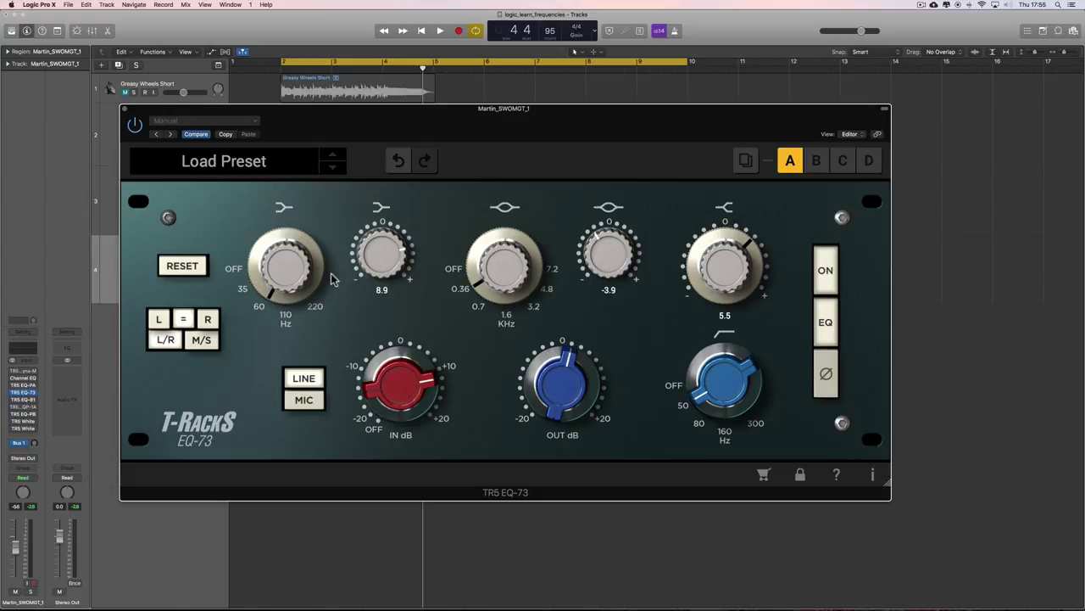
pyautogui.moveTo(472, 120); pyautogui.dragTo(465, 120)
# - Replay the track from bar 2, bypassing the EQ section briefly to compare and switching it back on
pyautogui.press('space')
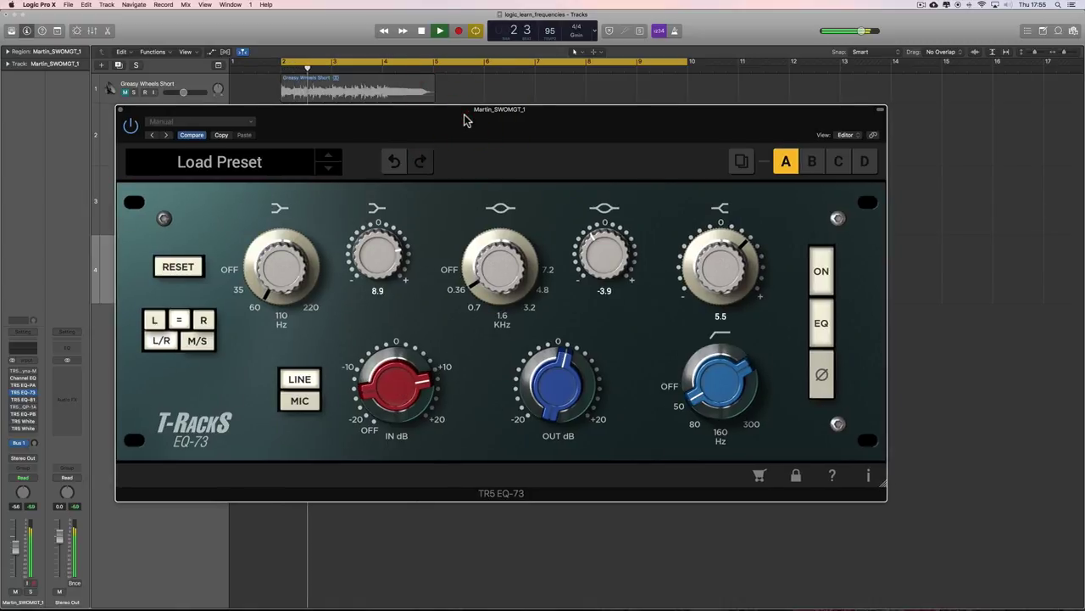
pyautogui.click(821, 324)
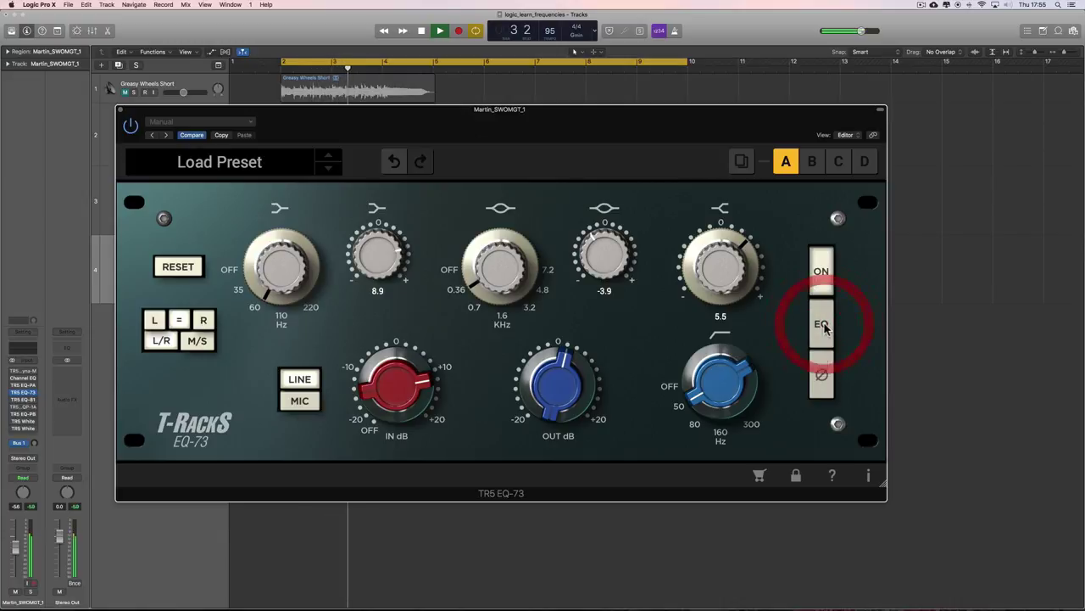
pyautogui.click(820, 324)
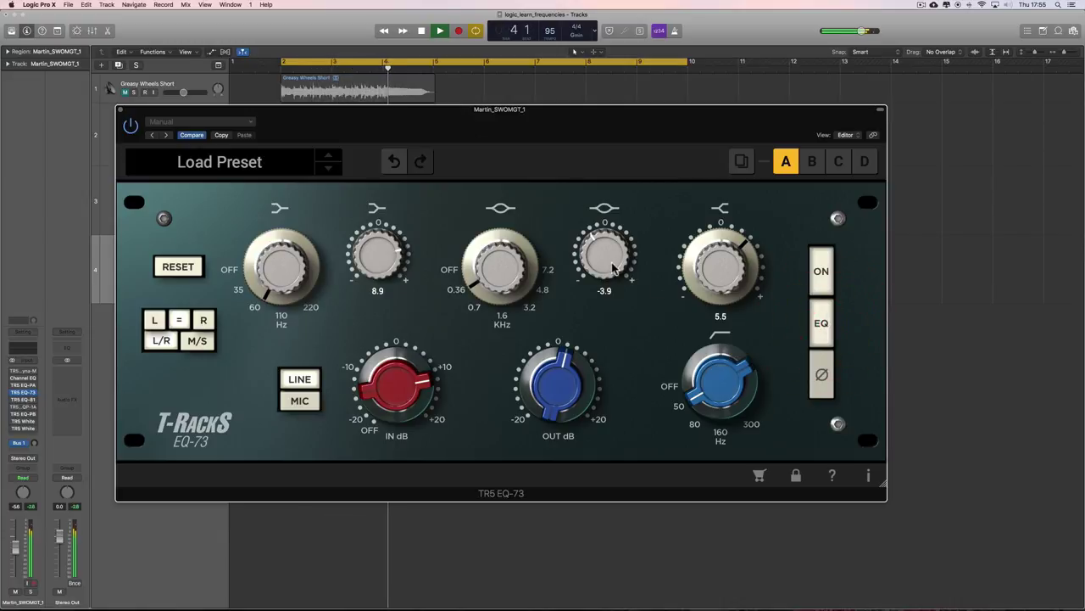
# - During playback, set the mid-band gain to -4.6 and the low-shelf gain to 11.2, and compare with the EQ bypassed
pyautogui.moveTo(604, 252); pyautogui.dragTo(591, 284)
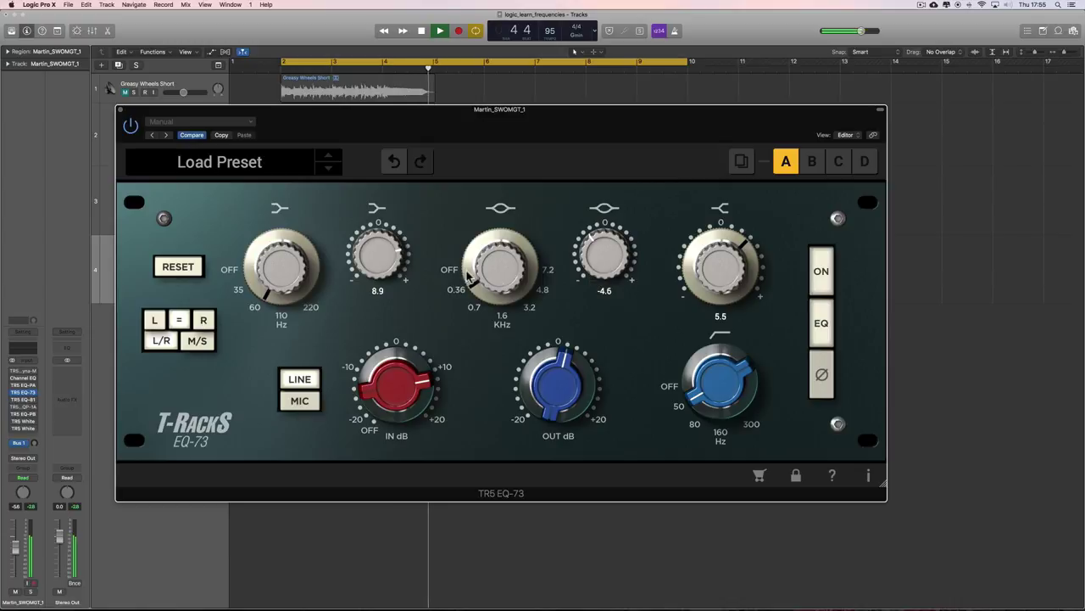
pyautogui.moveTo(378, 255); pyautogui.dragTo(378, 245)
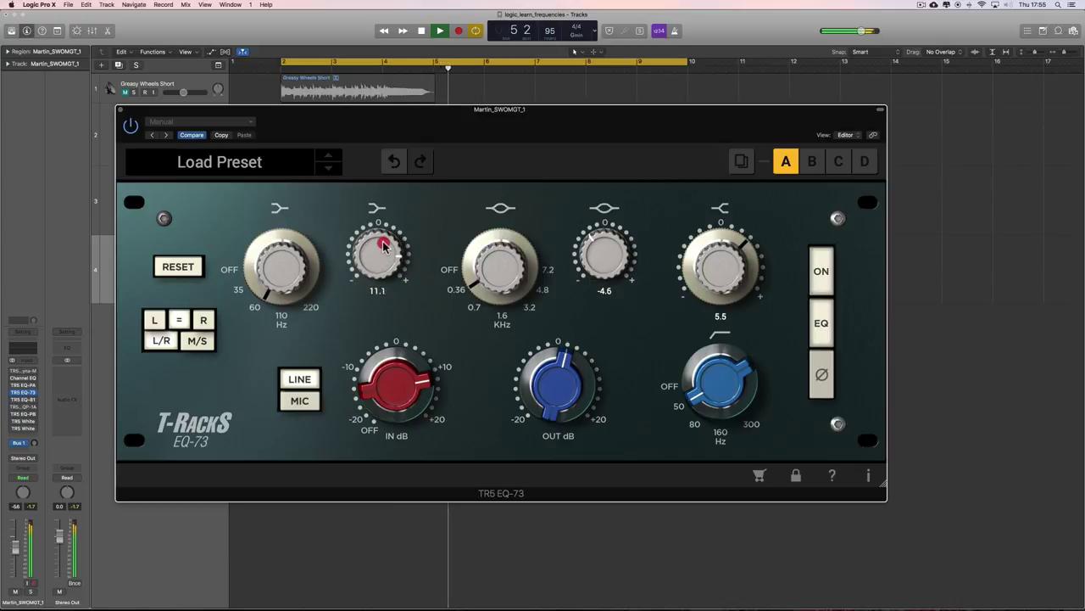
pyautogui.click(821, 326)
pyautogui.click(822, 329)
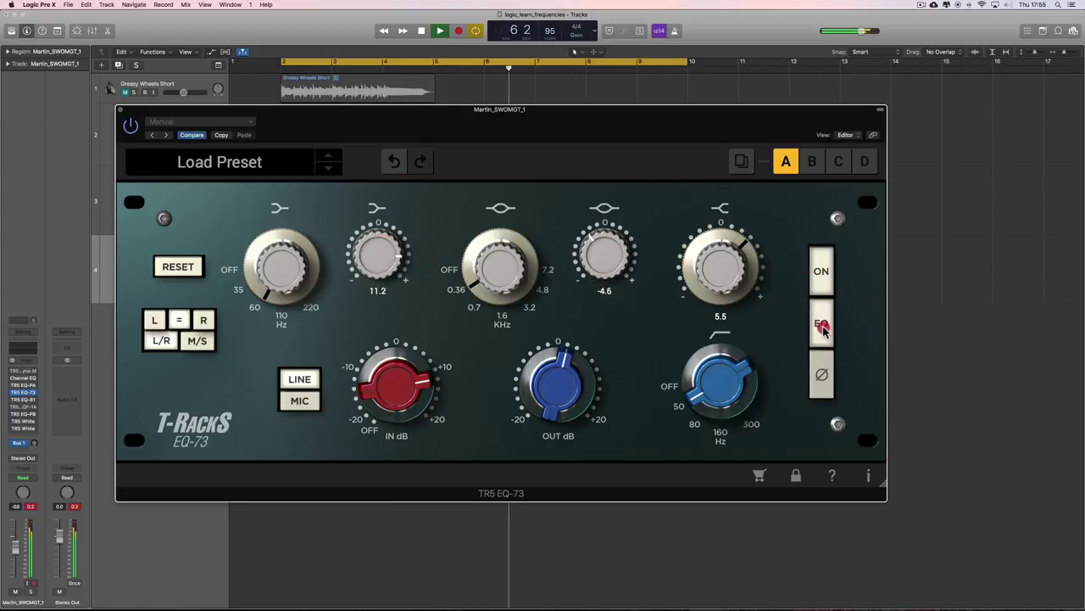
# - Deepen the mid-band cut to -5.0 while listening, and stop playback
pyautogui.click(605, 270)
pyautogui.moveTo(604, 270); pyautogui.dragTo(606, 278)
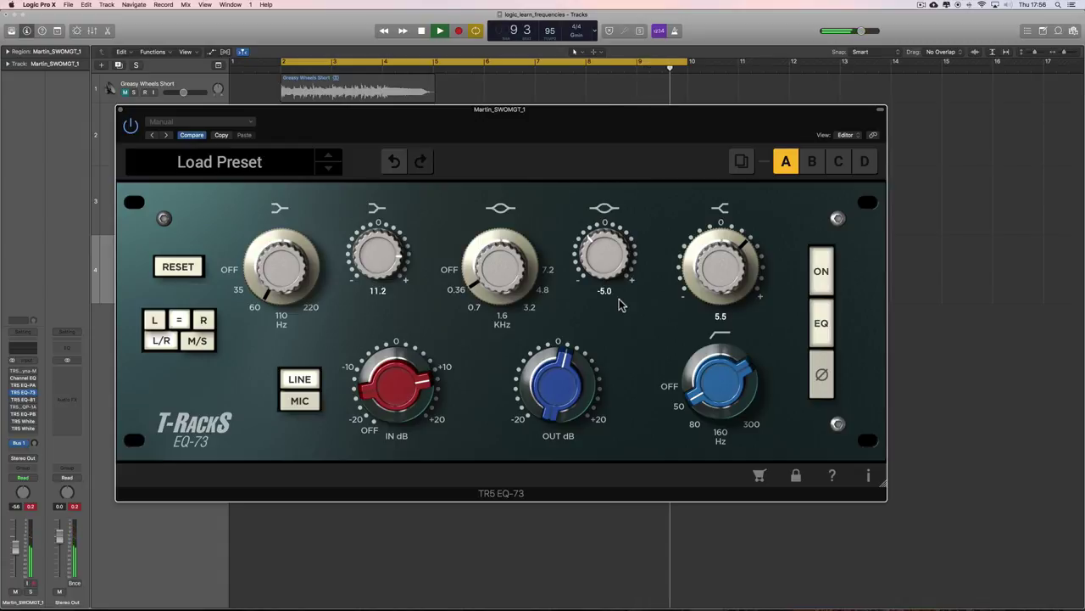
pyautogui.press('space')
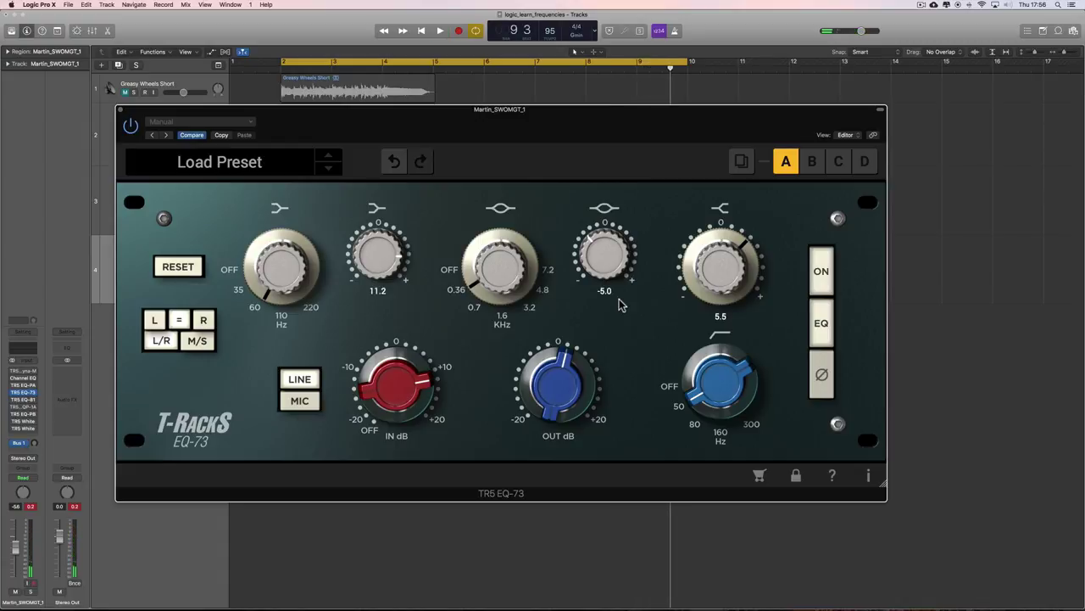